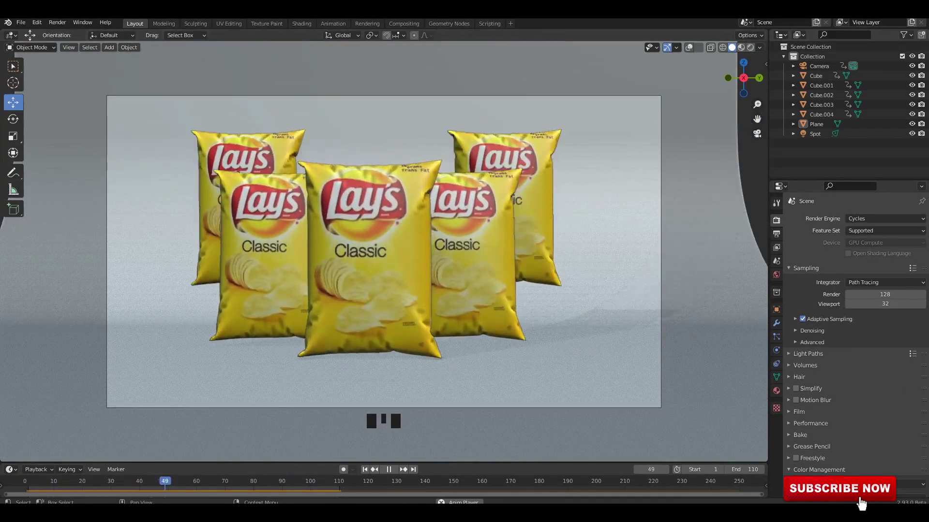
Step: Play back the finished chip bag animation in material preview and switch the viewport to rendered shading
left_click(821, 95)
key("space")
key("space")
left_click(742, 48)
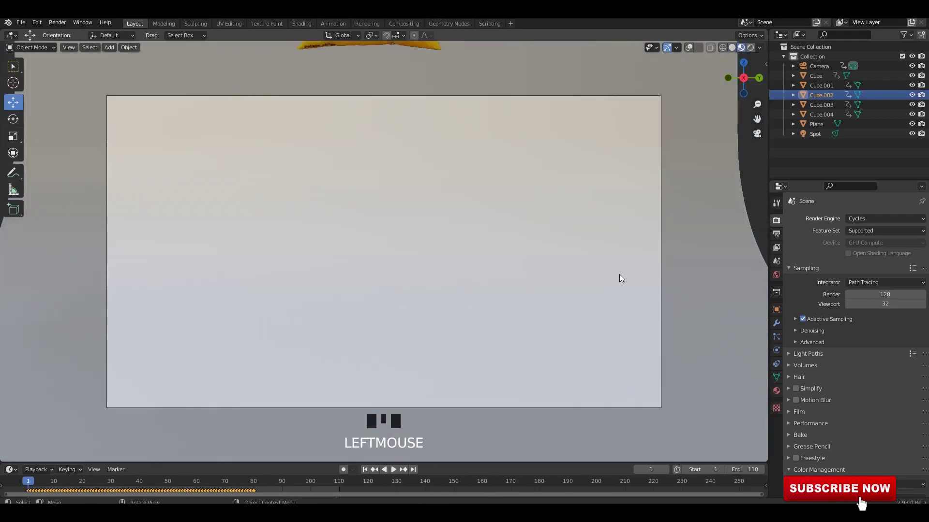
left_click(393, 470)
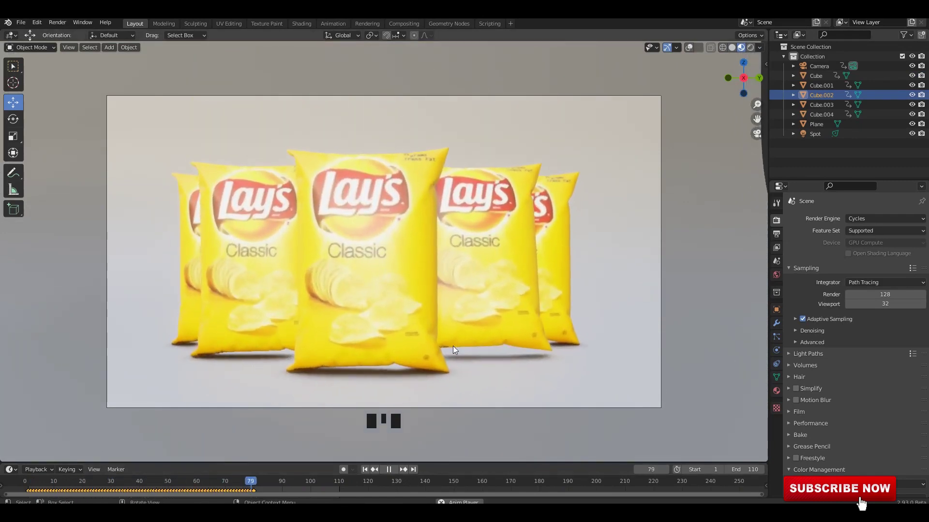
key("space")
left_click(750, 48)
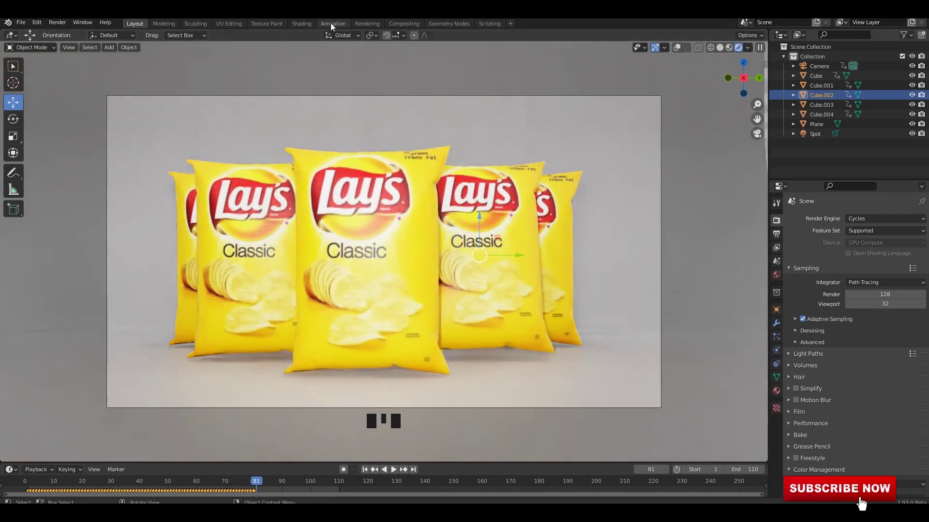
Step: Open the Rendering workspace and examine the rendered chip bag image
left_click(369, 24)
middle_click_drag(372, 186, 367, 195, "ctrl")
left_click(697, 115)
mouse_move(437, 168)
middle_mouse_down("ctrl")
mouse_move(430, 174)
mouse_move(441, 162)
middle_mouse_up("ctrl")
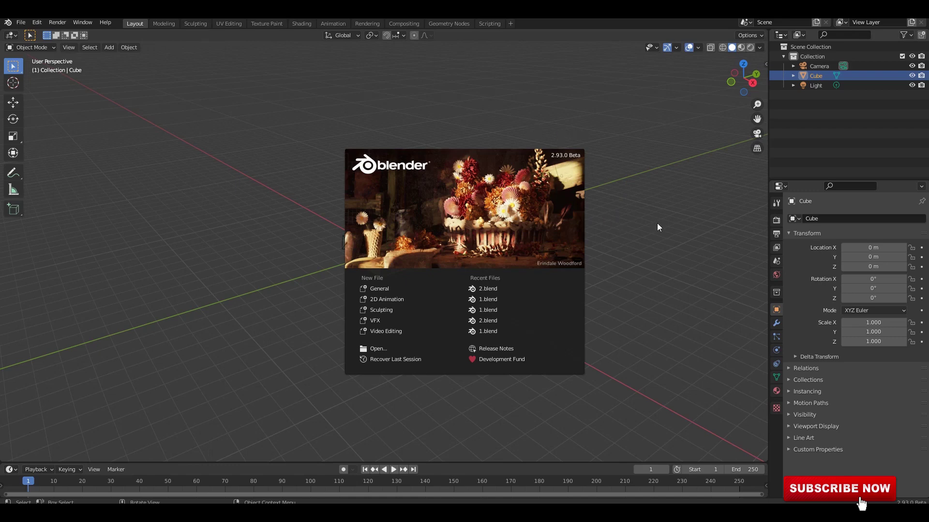
Step: Dismiss the splash screen and start the Shortcut VUr add-on with its dock set to Center
left_click(667, 235)
key("n")
left_click(762, 154)
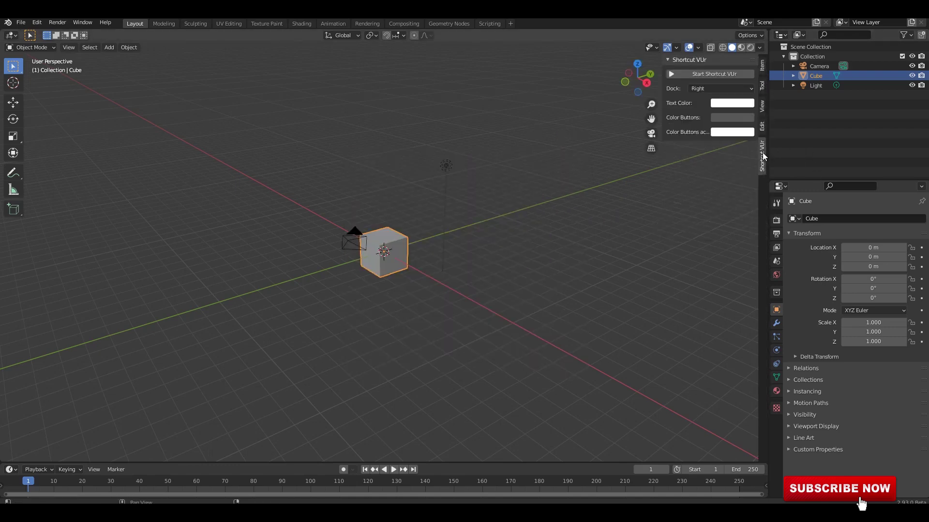
left_click(720, 88)
left_click(714, 73)
Step: Delete all default objects from the scene: the camera, cube and light
scroll(508, 195, "up", 2)
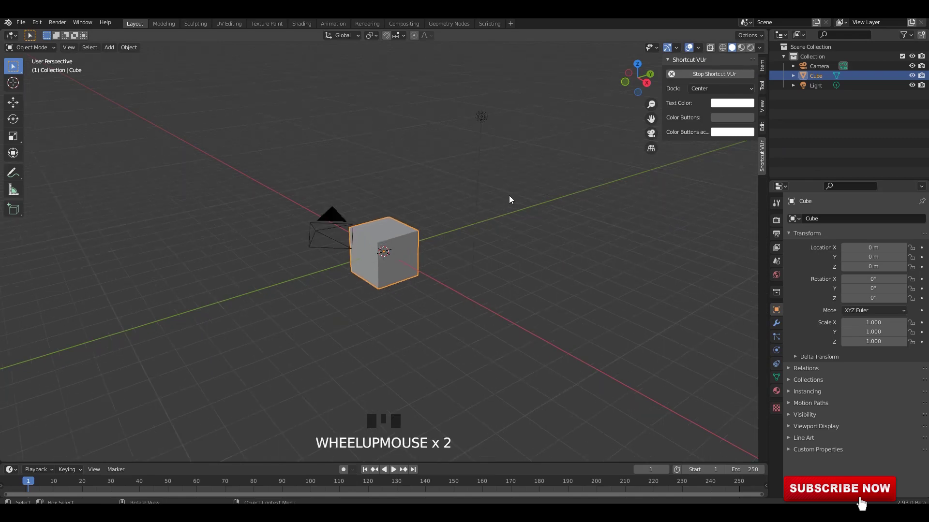
mouse_move(508, 195)
middle_mouse_down()
mouse_move(493, 197)
mouse_move(518, 201)
middle_mouse_up()
key("a")
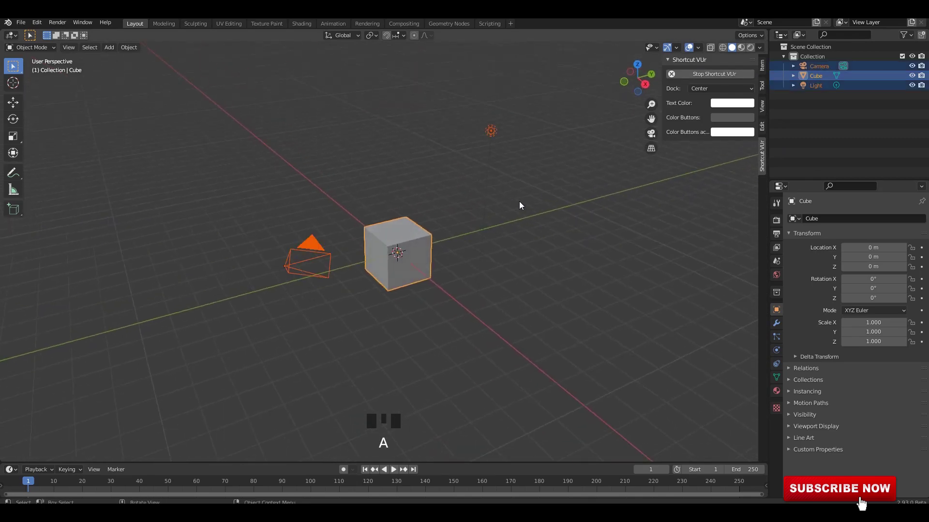
key("x")
left_click(467, 187)
Step: Set the viewport shading to MatCap lighting with a World background and Cavity enabled with type Both
left_click(760, 47)
left_click(762, 205)
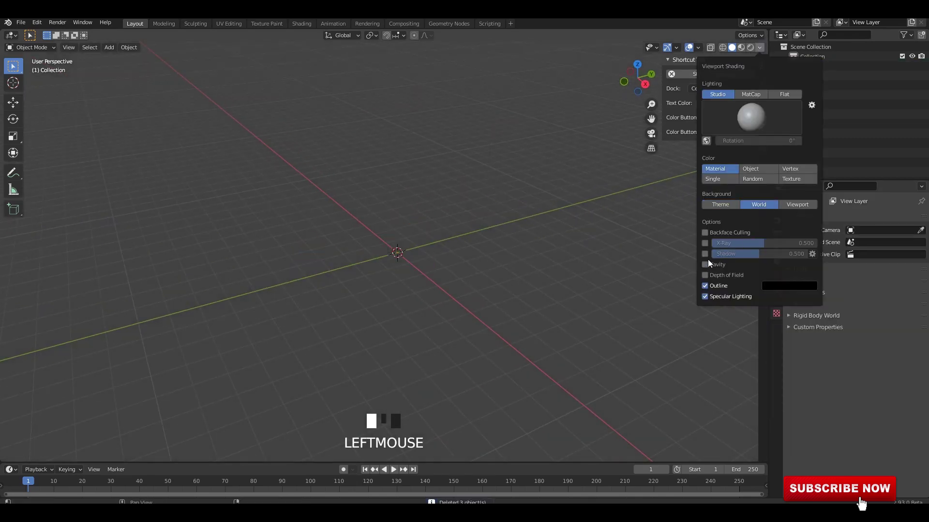
left_click(705, 264)
left_click(792, 297)
left_click(750, 94)
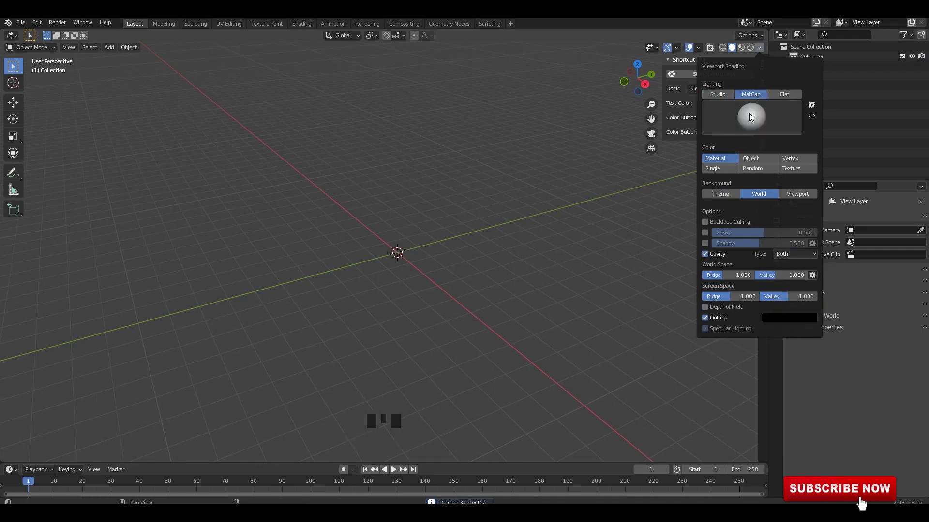
left_click(750, 114)
Step: Add a mesh cube at the centre of the empty scene
middle_click_drag(509, 156, 373, 183)
key("shift+a")
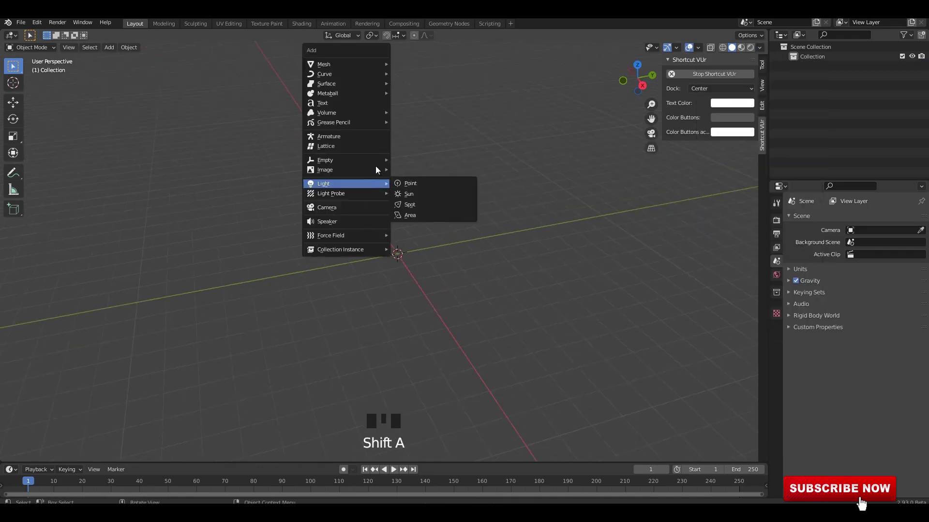
mouse_move(340, 66)
left_click(417, 73)
scroll(526, 245, "up", 2)
middle_click_drag(526, 245, 520, 237)
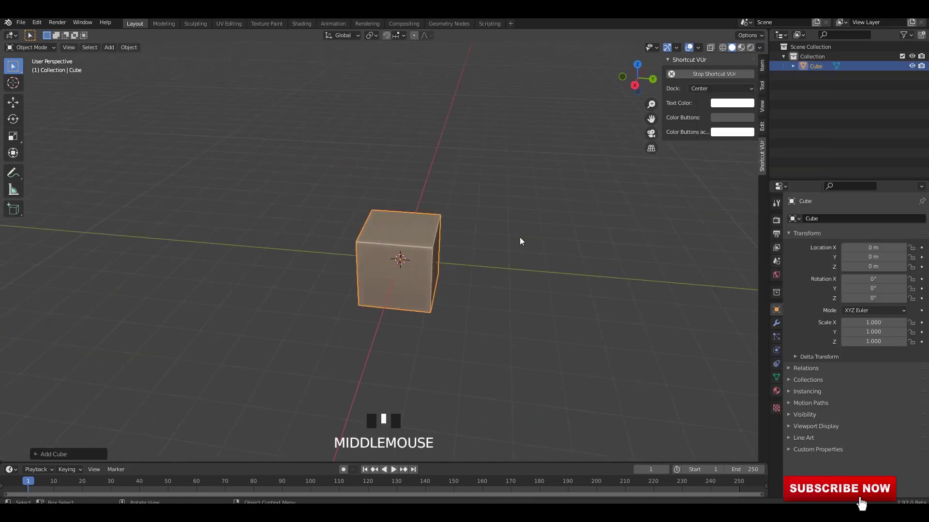
Step: Flatten the cube along Z and enlarge it uniformly to a scale of about 2.77 in X and Y and 0.53 in Z
key("n")
middle_click_drag(564, 259, 574, 275, "alt")
key("s")
key("z")
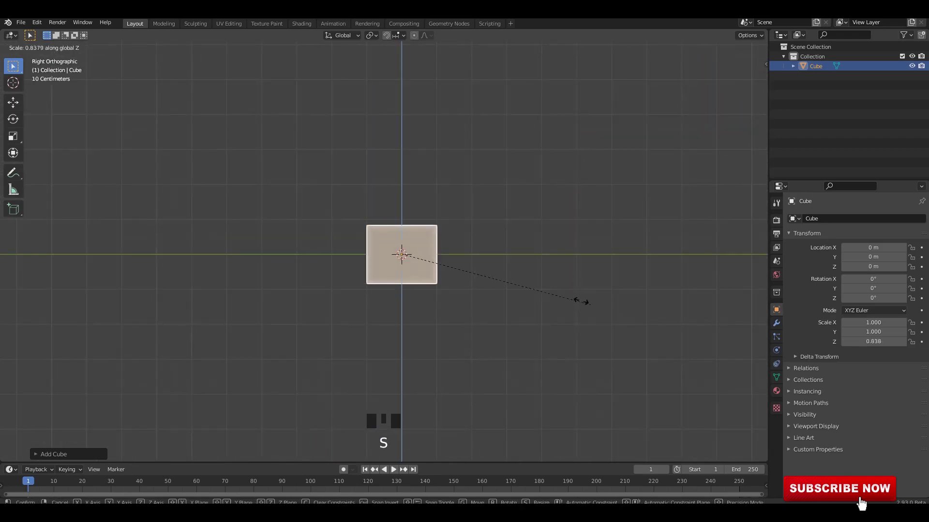
left_click(446, 261)
middle_click_drag(444, 261, 482, 294, "alt")
key("s")
left_click(522, 282)
Step: Stretch the block to a scale of about 4.43 along X and flatten it to about 0.07 along Z
scroll(508, 274, "down", 2)
key("s")
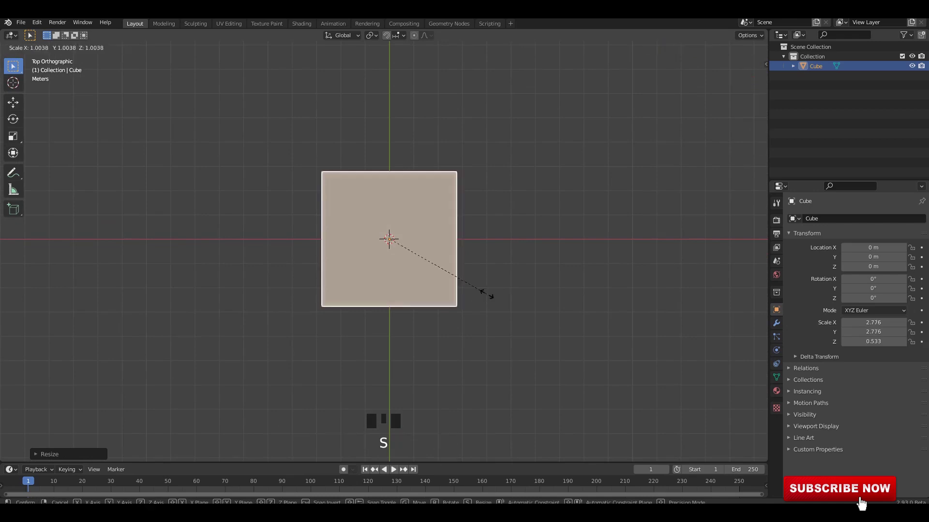
key("x")
left_click(558, 293)
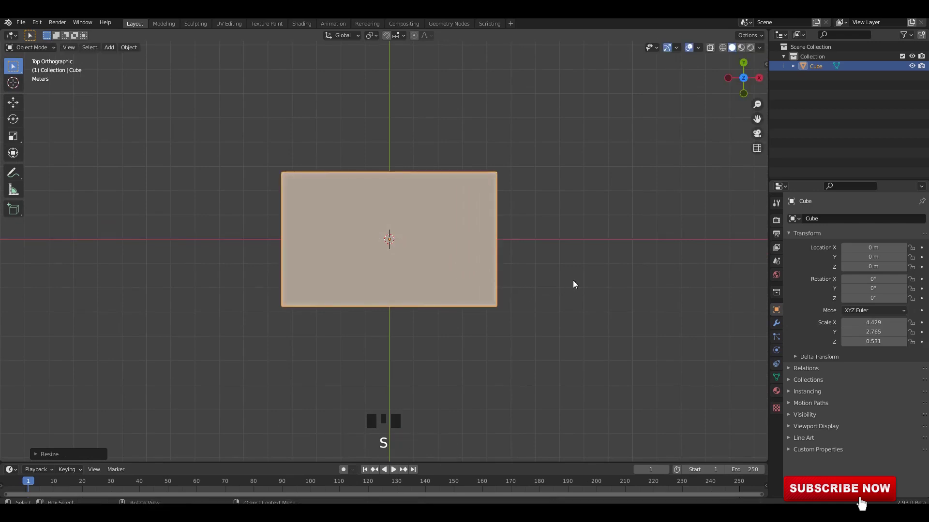
middle_click_drag(574, 284, 614, 319)
key("s")
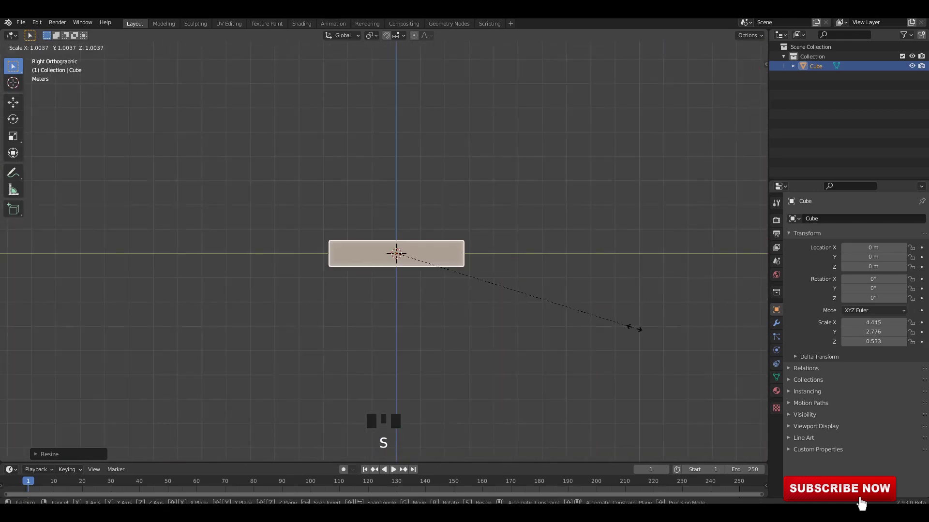
key("z")
left_click(428, 193)
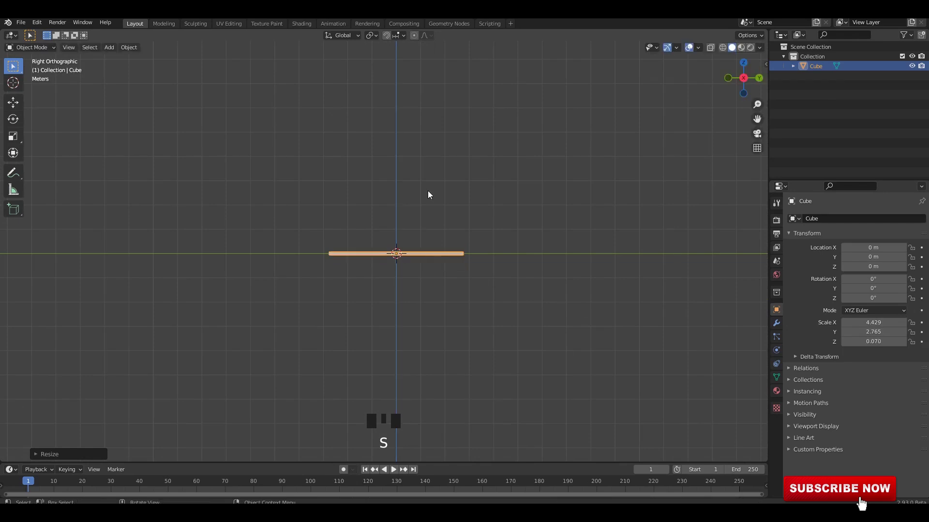
Step: Apply the slab's scale so that its transform values reset to 1
middle_click_drag(428, 193, 458, 284)
key("ctrl+a")
left_click(455, 226)
left_click(454, 226)
key("Tab")
scroll(437, 257, "up", 2)
key("Tab")
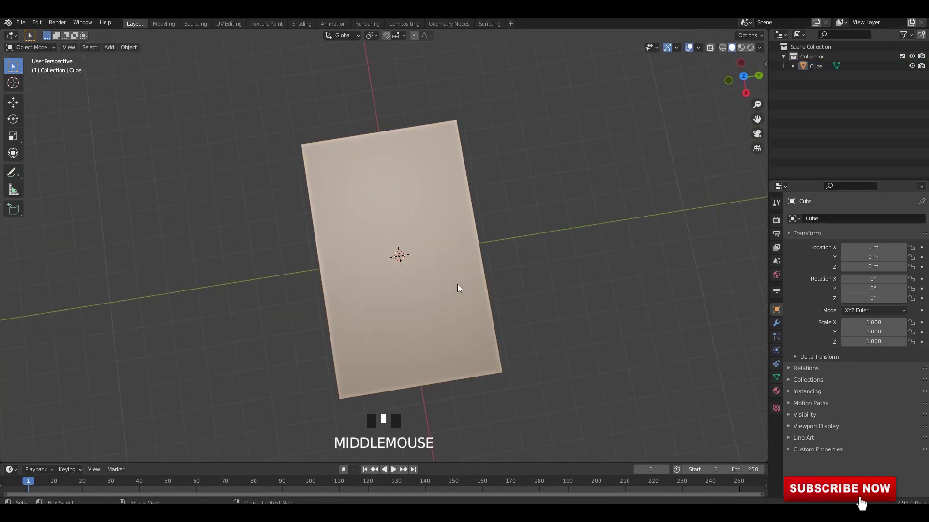
Step: Widen the slab along Y to a scale of about 1.14
key("s")
key("x")
left_click(444, 240)
key("s")
key("x")
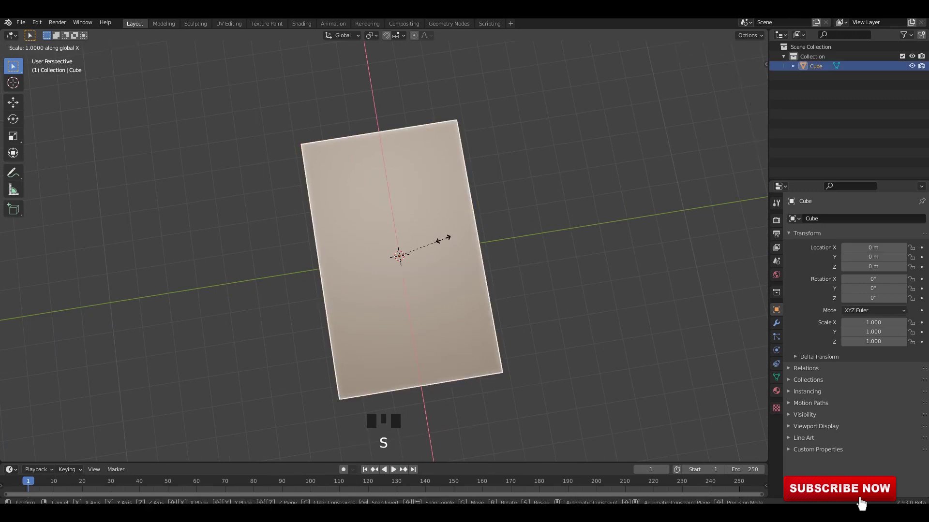
key("y")
left_click(450, 241)
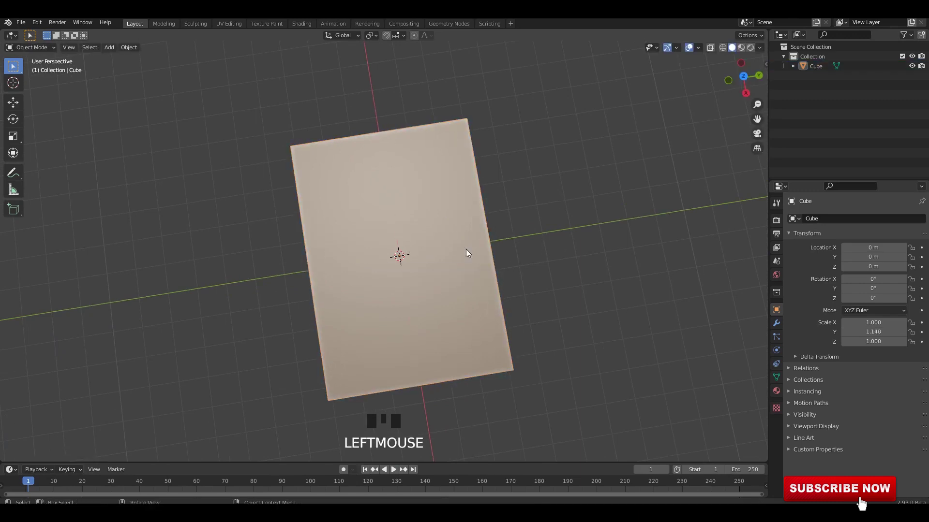
Step: Add 51 evenly spaced loop cuts to the slab's mesh, running parallel to the X axis
middle_click_drag(467, 251, 499, 226)
key("Tab")
scroll(470, 248, "up", 2)
mouse_move(476, 259)
middle_mouse_down()
mouse_move(459, 199)
mouse_move(484, 252)
middle_mouse_up()
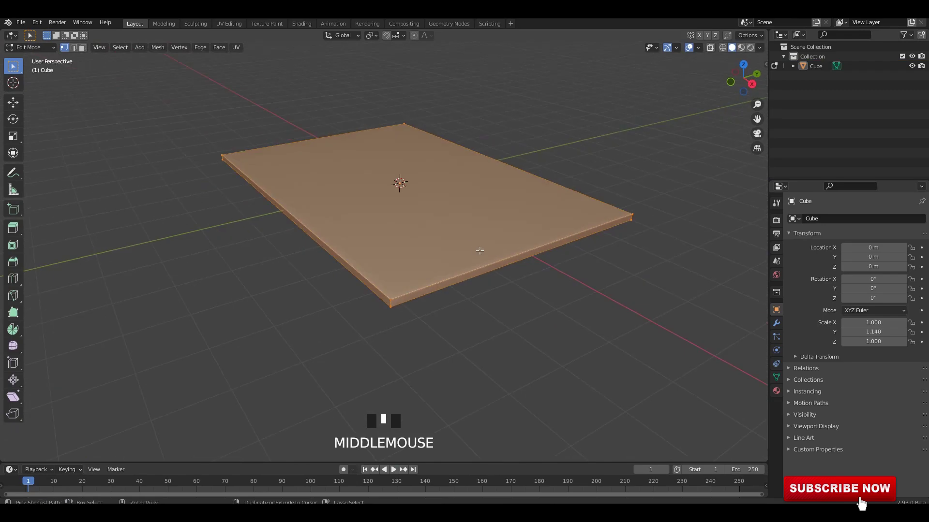
key("ctrl+e")
key("ctrl+e")
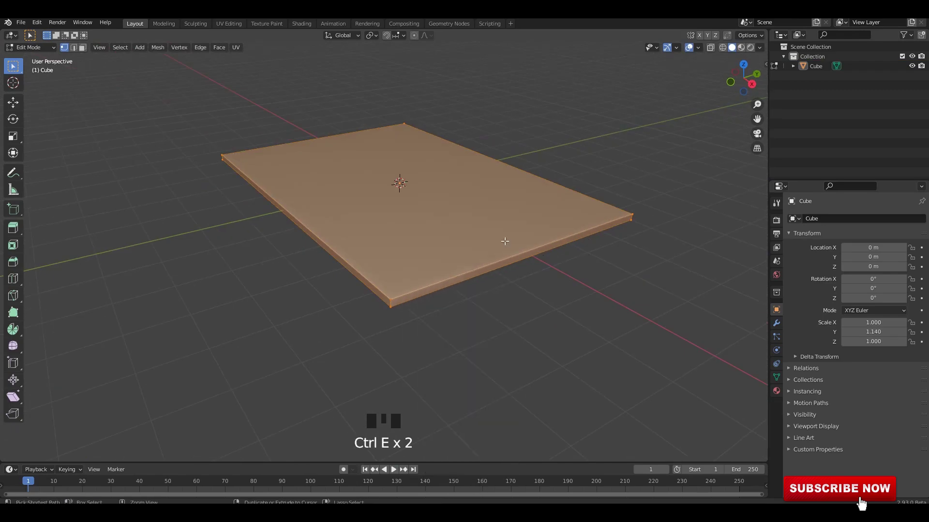
key("ctrl+r")
scroll(504, 241, "up", 20)
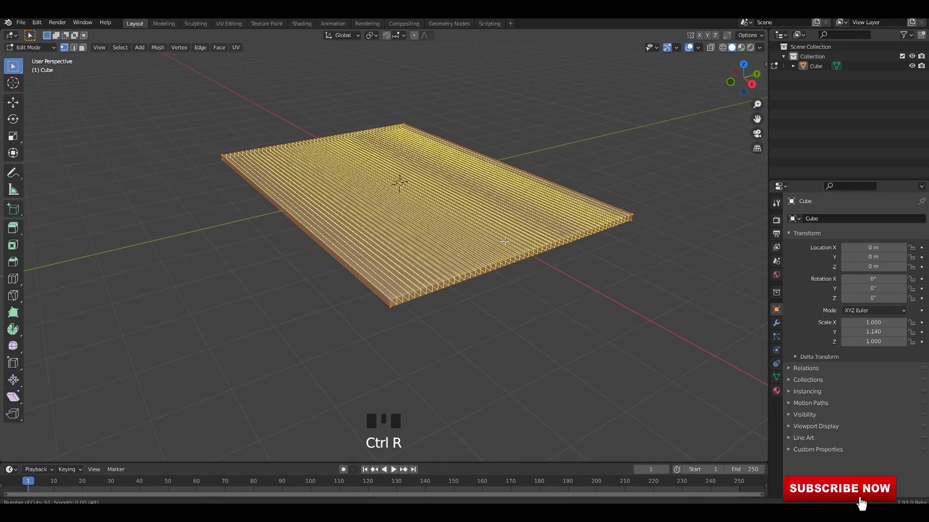
left_click(504, 241)
right_click(504, 241)
Step: Try 48 loop cuts running parallel to the Y axis and undo them
middle_click_drag(503, 241, 495, 216)
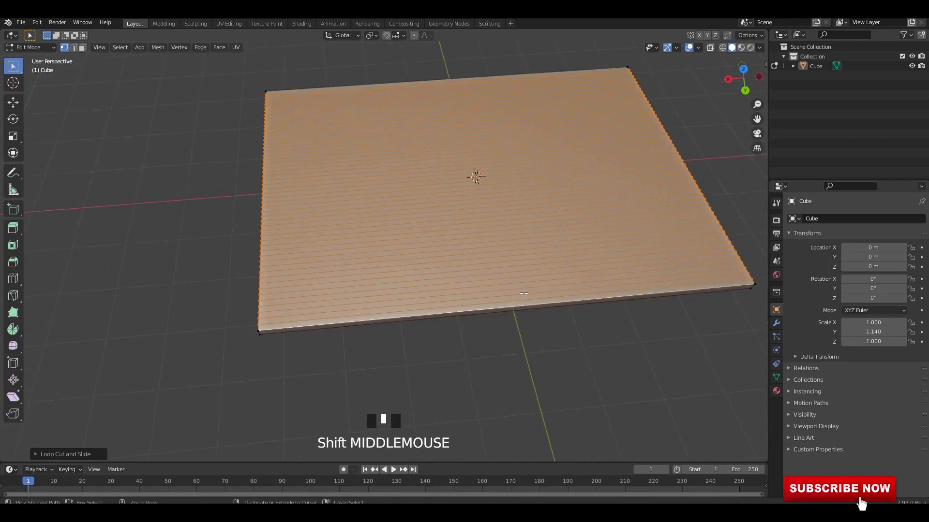
key("ctrl+r")
scroll(524, 293, "up", 20)
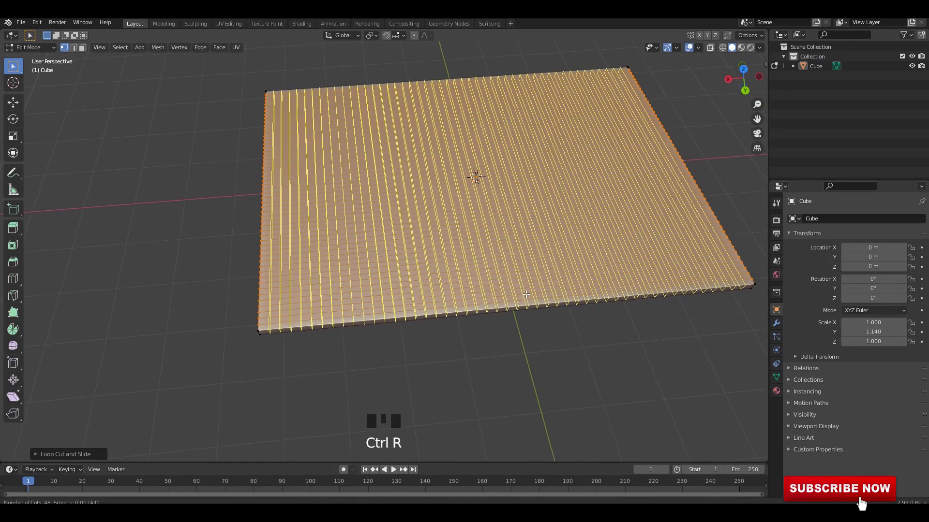
left_click(526, 294)
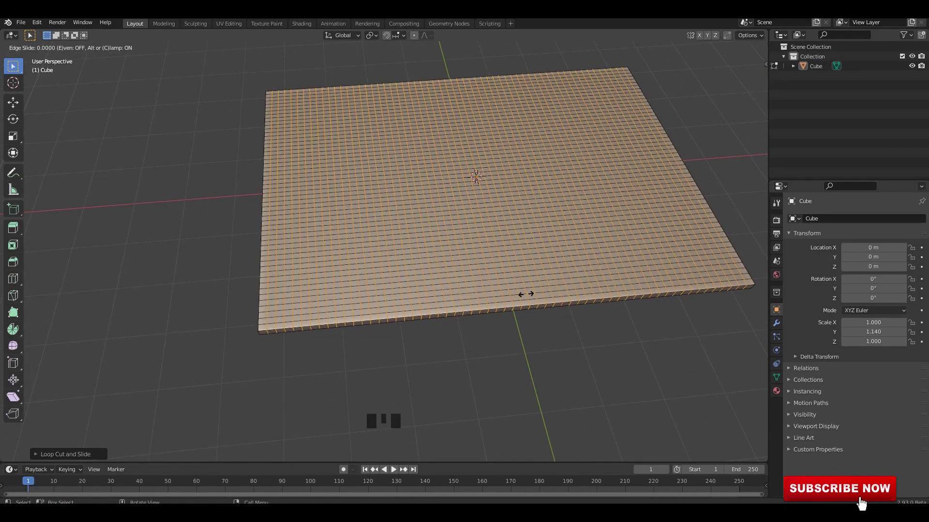
middle_click_drag(525, 294, 503, 261)
scroll(503, 261, "down", 3)
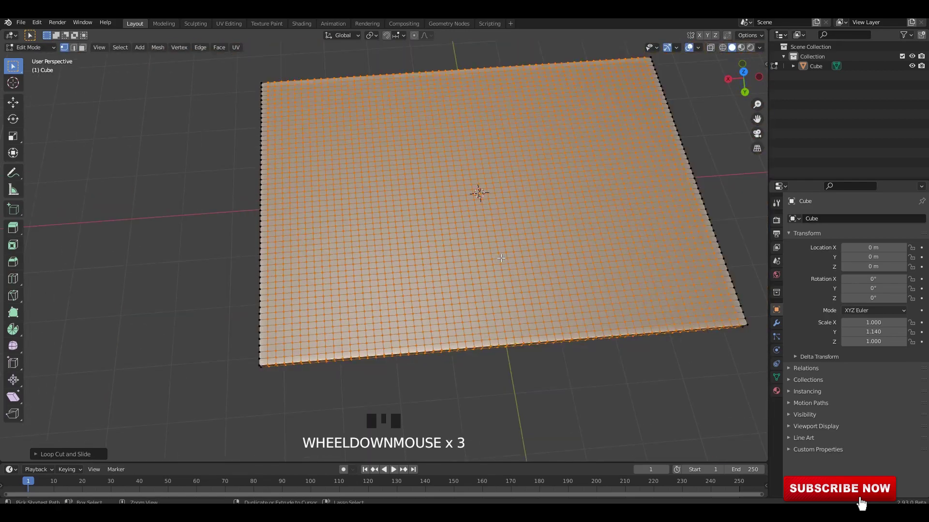
key("ctrl+z")
Step: Add 79 evenly spaced, centred loop cuts running parallel to the Y axis
key("ctrl+r")
scroll(502, 251, "up", 9)
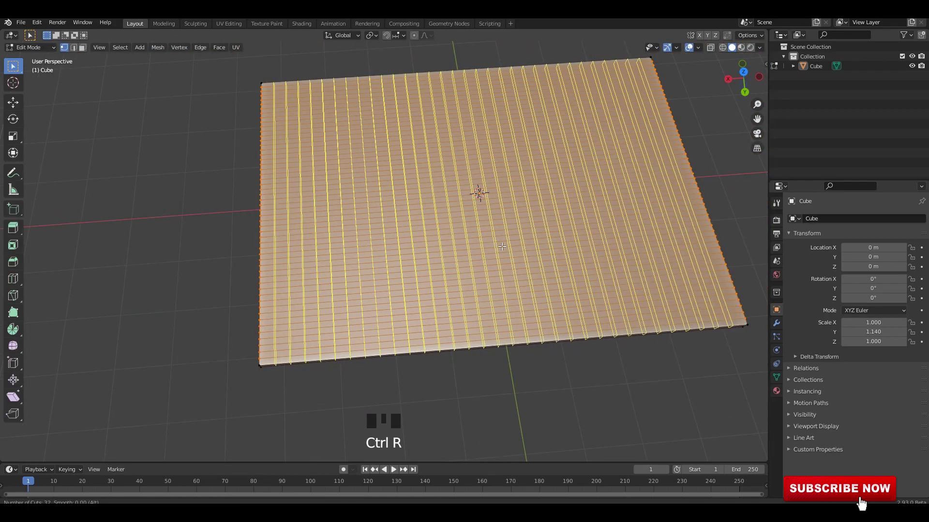
scroll(502, 247, "up", 20)
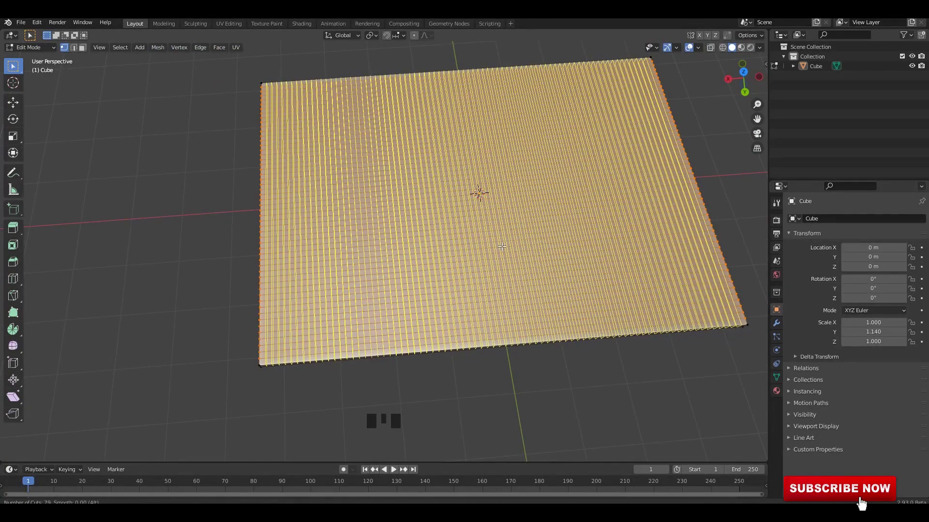
left_click(502, 247)
right_click(502, 247)
Step: Return to Object Mode and apply the scale of the subdivided slab
middle_click_drag(503, 246, 508, 208)
scroll(491, 191, "up", 5)
key("Tab")
key("ctrl+a")
left_click(489, 187)
scroll(488, 208, "down", 3)
middle_click_drag(486, 208, 561, 213, "shift")
key("Tab")
scroll(474, 167, "up", 3)
key("Tab")
key("ctrl+a")
left_click(485, 211)
scroll(515, 211, "down", 1)
Step: Thin the slab along Z to a scale of about 0.48
left_click(668, 266)
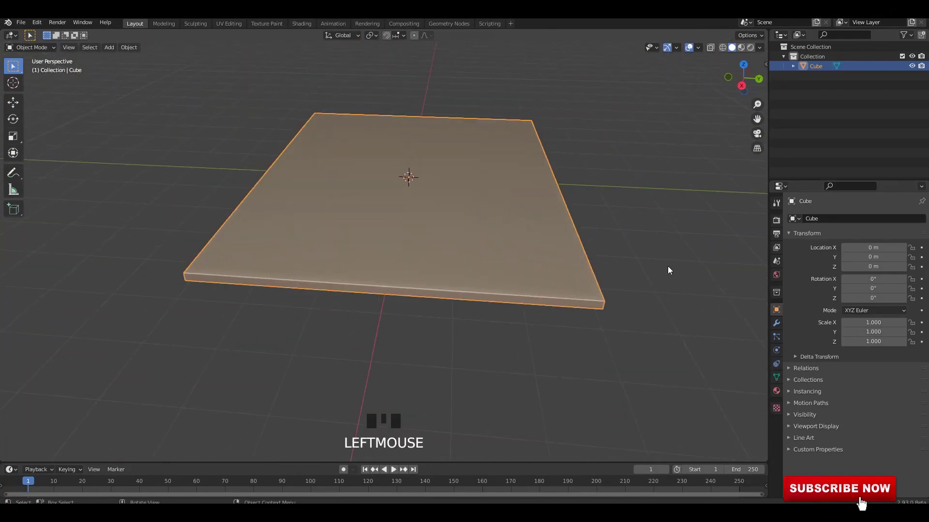
key("s")
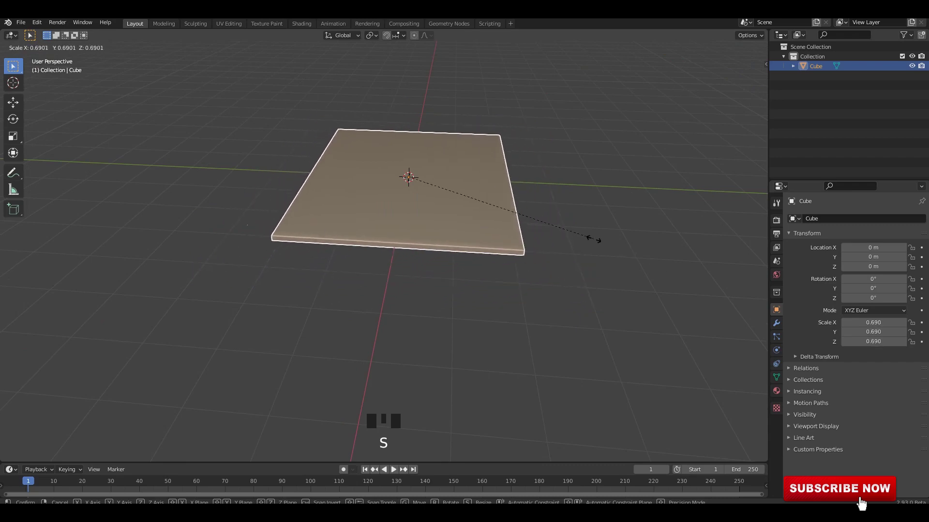
right_click(599, 242)
middle_click_drag(639, 259, 630, 260)
key("s")
key("z")
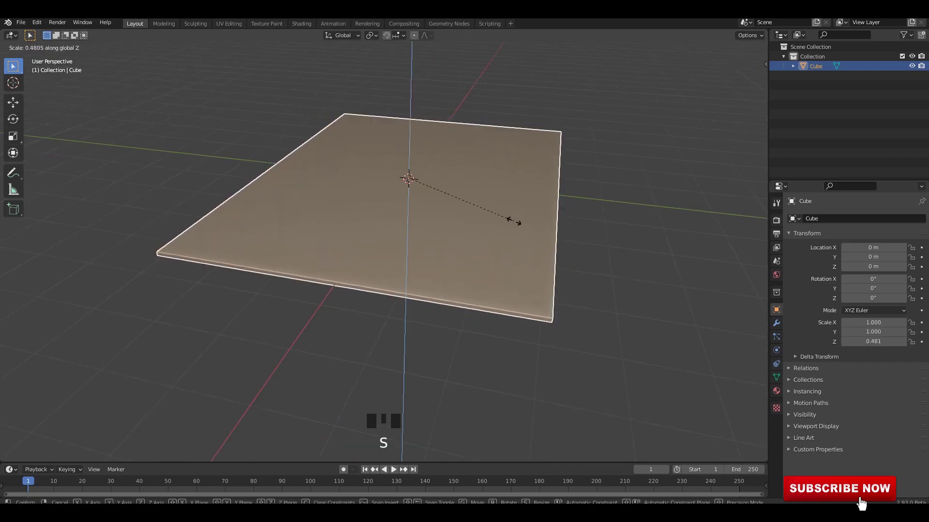
left_click(514, 219)
left_click(607, 192)
Step: Add a force field of type Force at the centre of the slab
scroll(570, 201, "down", 4)
middle_click_drag(513, 211, 560, 208)
key("Tab")
key("Tab")
double_click(234, 148)
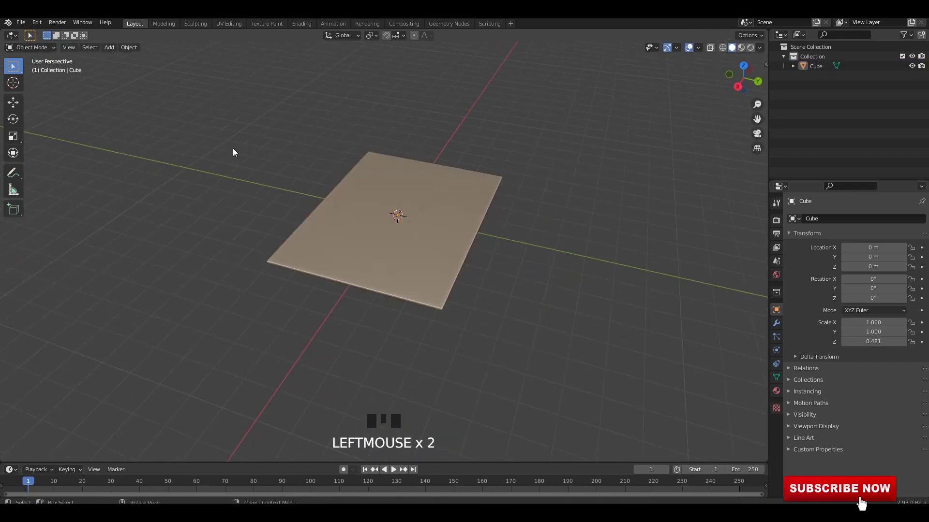
key("a")
left_click(233, 148)
key("shift+a")
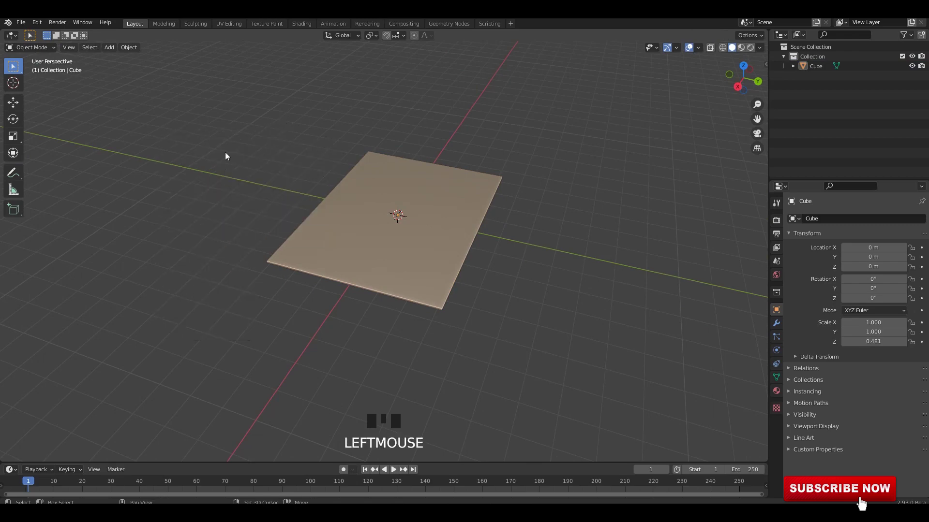
key("shift+a")
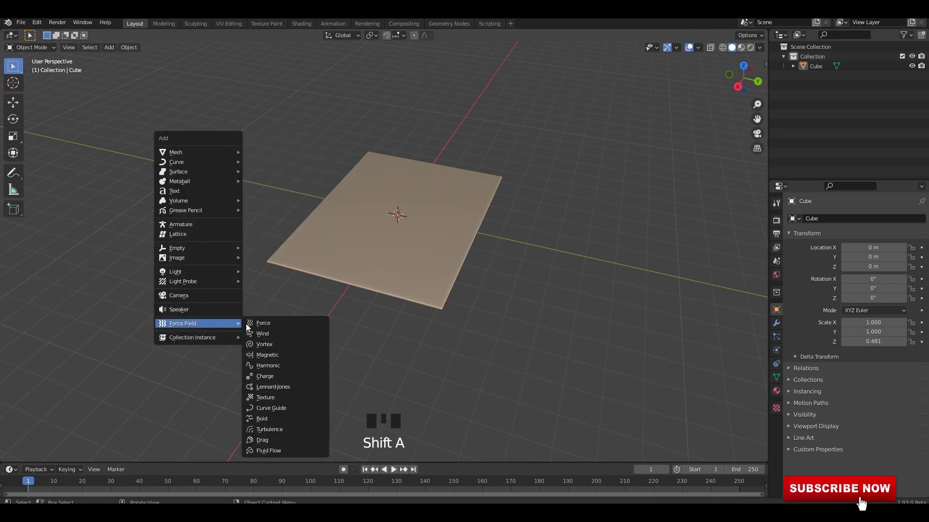
left_click(262, 324)
Step: Select the slab and add Cloth physics to it
middle_click_drag(565, 222, 527, 234, "alt")
scroll(495, 219, "up", 3)
left_click(570, 237)
left_click(774, 336)
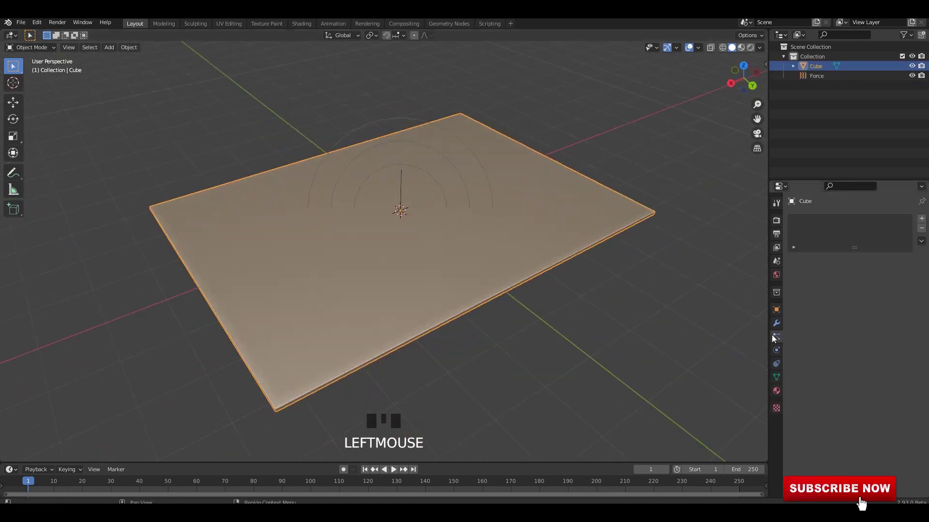
scroll(710, 385, "down", 1)
middle_click_drag(711, 388, 704, 374, "shift")
left_click(777, 376)
middle_click_drag(581, 303, 587, 306)
middle_click_drag(586, 305, 571, 282, "shift")
scroll(570, 282, "up", 1)
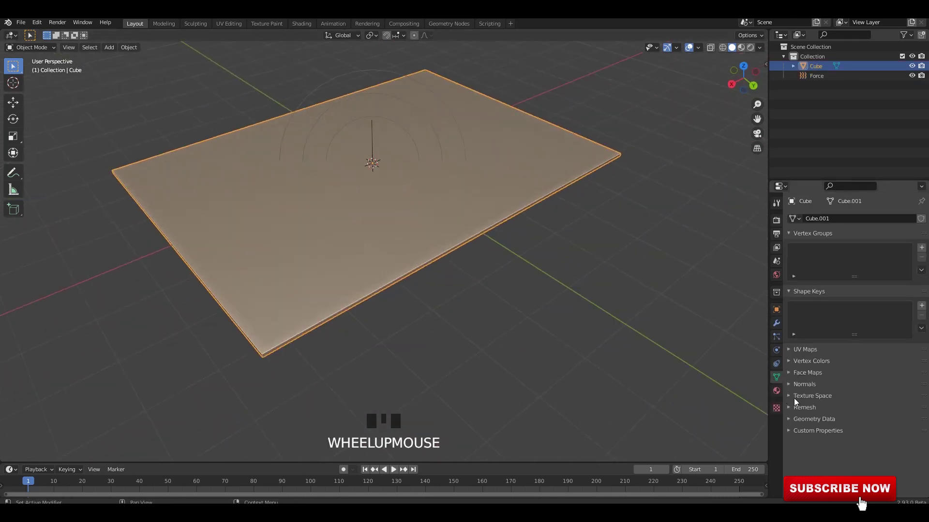
left_click(777, 364)
middle_click_drag(513, 270, 537, 252, "shift")
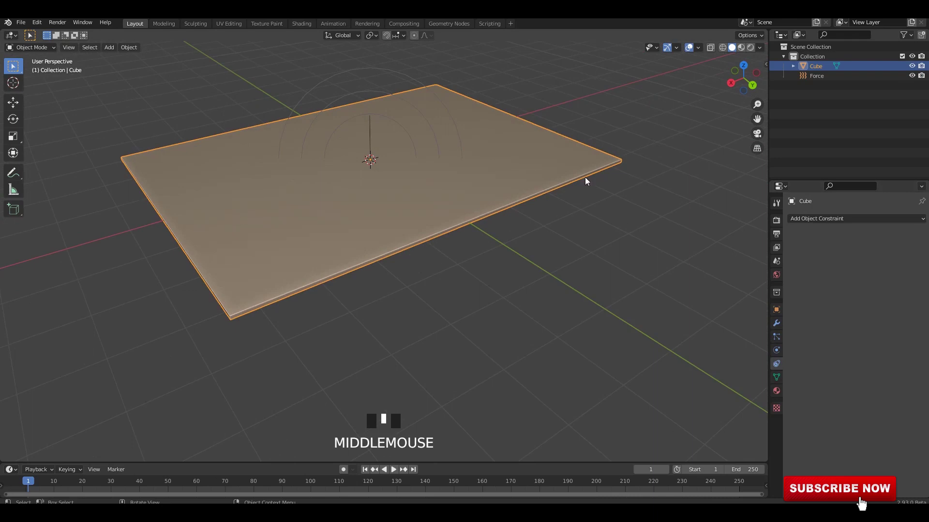
left_click(777, 350)
left_click(637, 228)
middle_click_drag(570, 172, 559, 225)
left_click(529, 187)
left_click(817, 240)
Step: Set the Gravity field weight of the slab's cloth simulation to 0
middle_click_drag(536, 263, 560, 263)
scroll(840, 442, "down", 11)
scroll(841, 444, "down", 12)
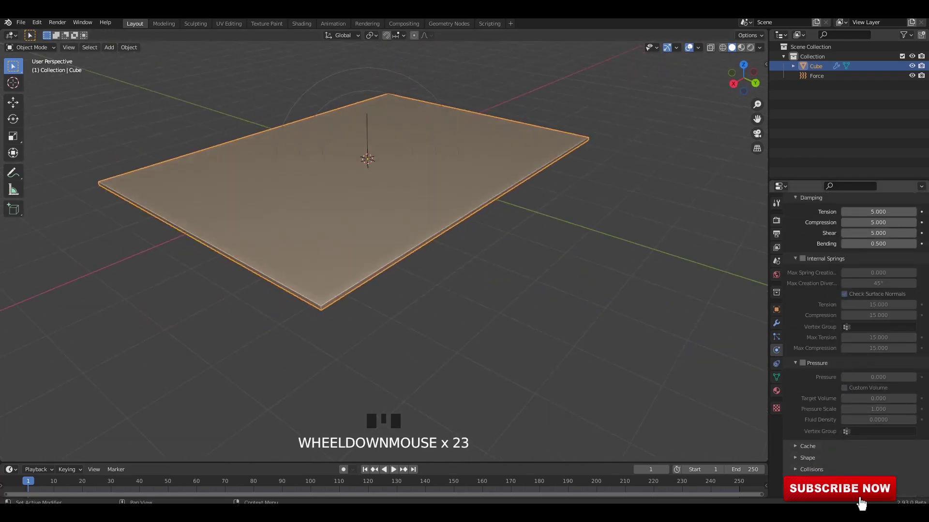
left_click(818, 492)
scroll(883, 358, "down", 12)
left_click(886, 341)
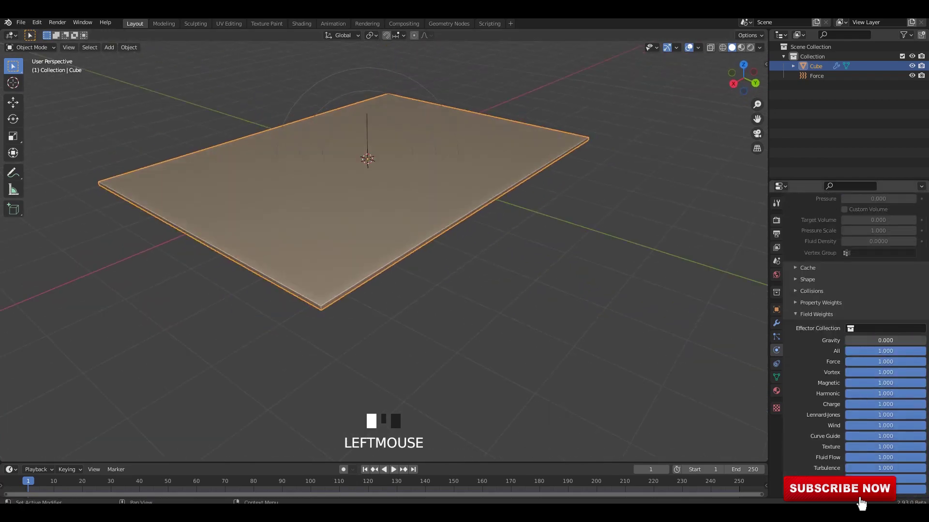
Step: Preview the first frames of the slab's cloth simulation
left_click(568, 234)
key("space")
left_click(500, 178)
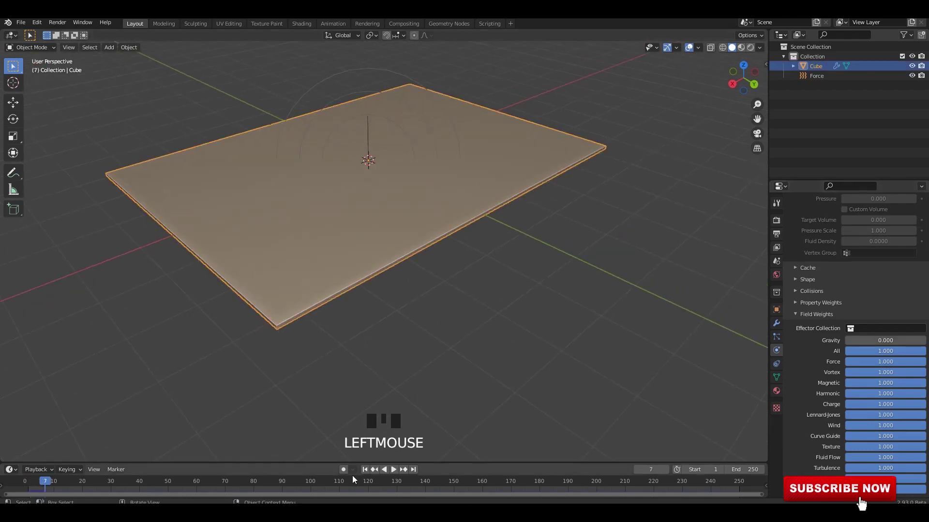
Step: Set the force field's strength to 100
left_click(368, 121)
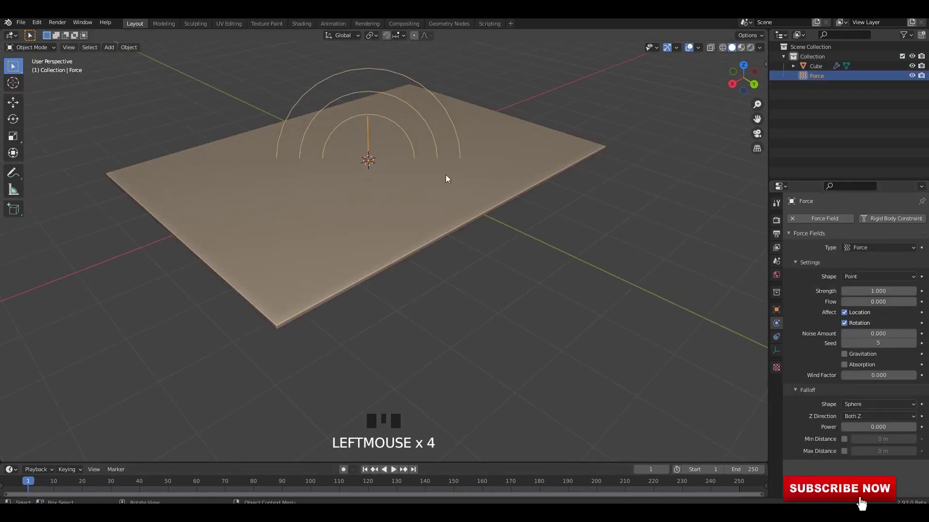
left_click(777, 235)
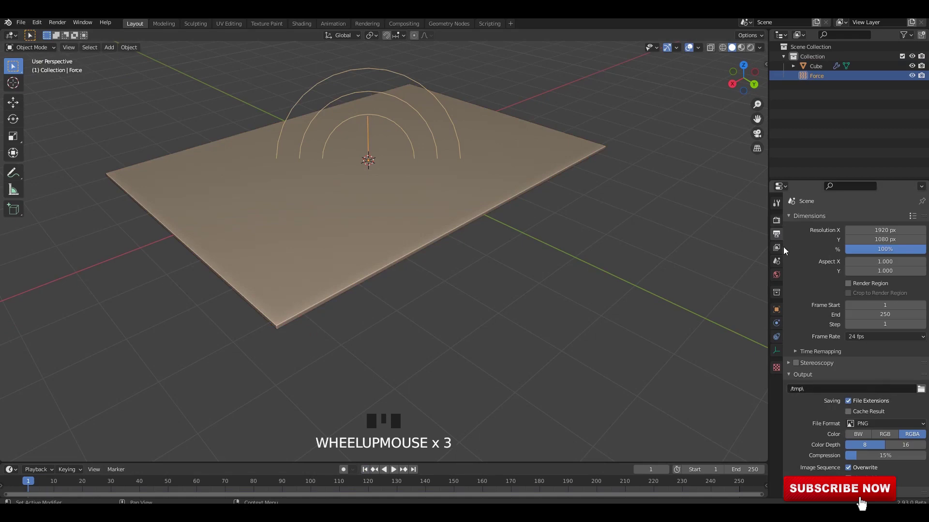
middle_click_drag(604, 273, 603, 289, "shift")
left_click(777, 322)
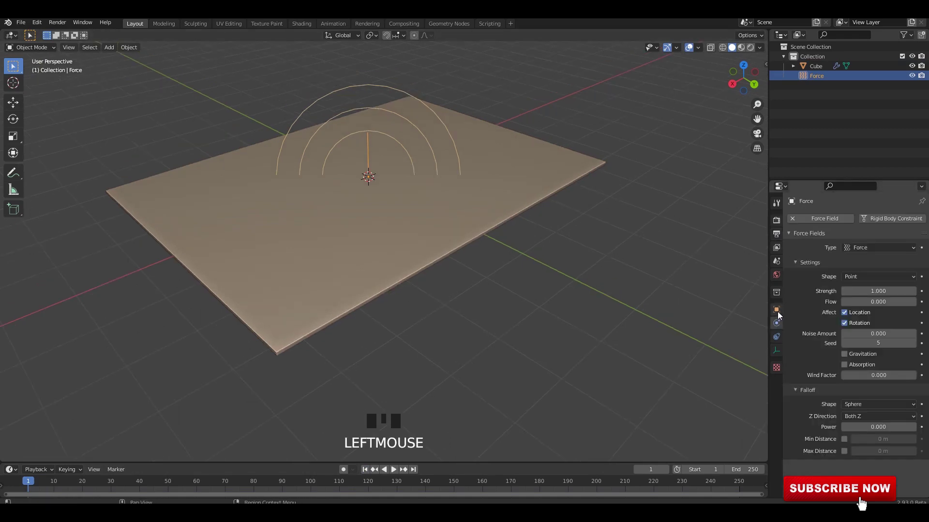
left_click(889, 290)
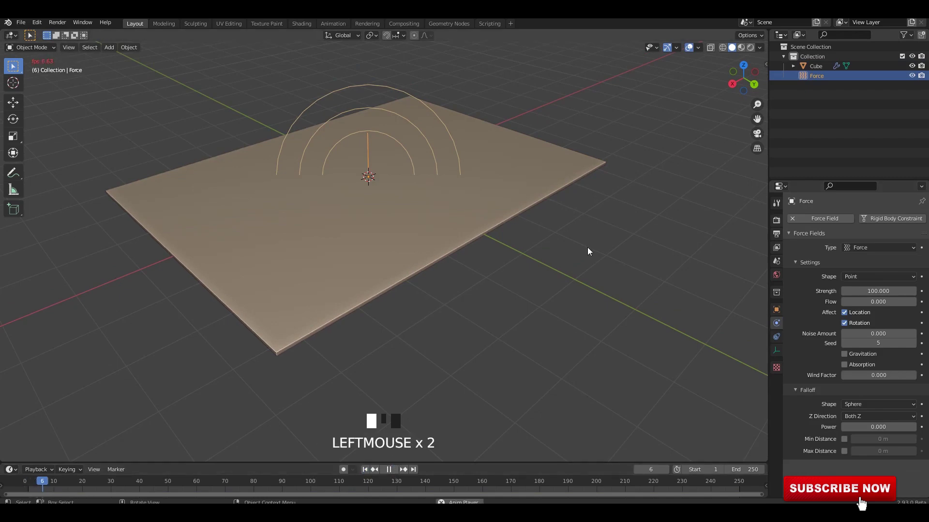
Step: Play the cloth simulation up to frame 161 and examine the inflating slab's shape and edge creases
middle_click_drag(590, 244, 566, 239)
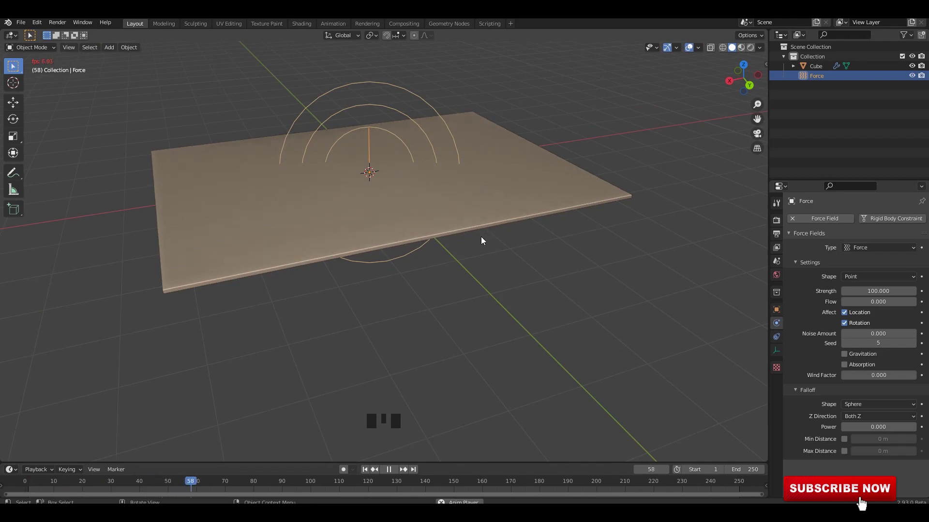
middle_click_drag(477, 241, 469, 221)
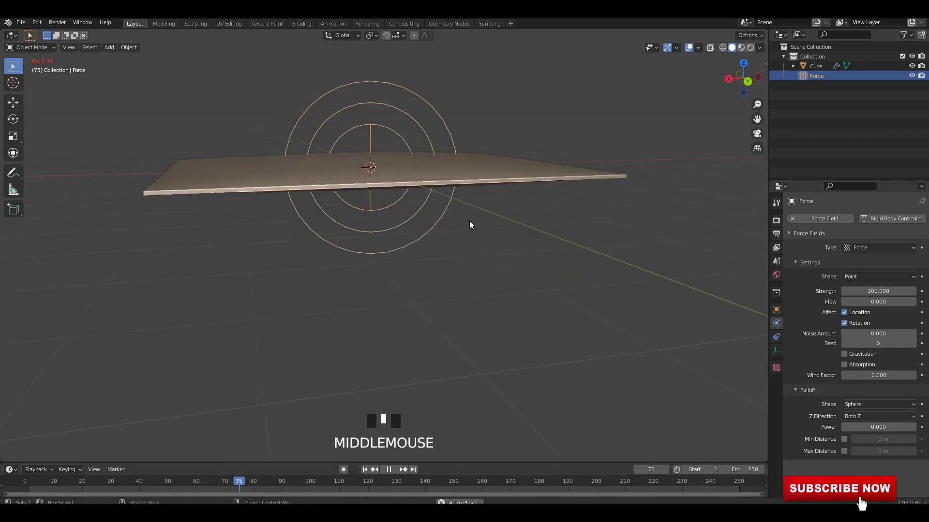
middle_click_drag(479, 287, 476, 278, "shift")
scroll(480, 281, "up", 1)
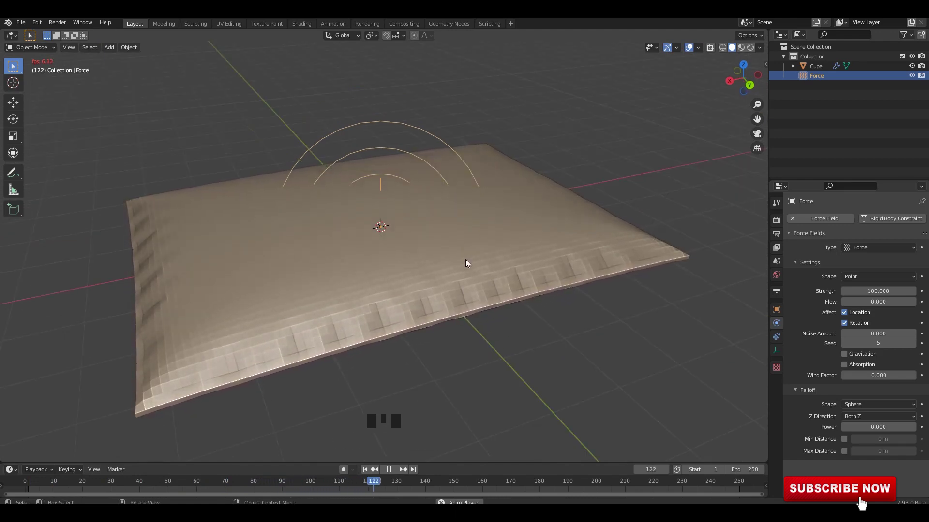
scroll(466, 259, "down", 1)
middle_click_drag(460, 267, 469, 226)
key("space")
key("space")
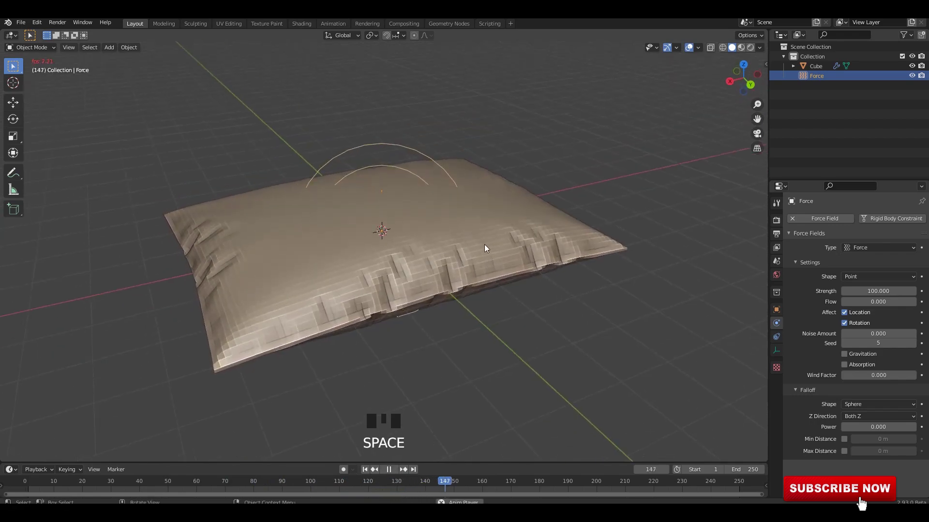
key("space")
mouse_move(475, 244)
middle_mouse_down()
mouse_move(519, 244)
mouse_move(463, 263)
mouse_move(458, 250)
middle_mouse_up()
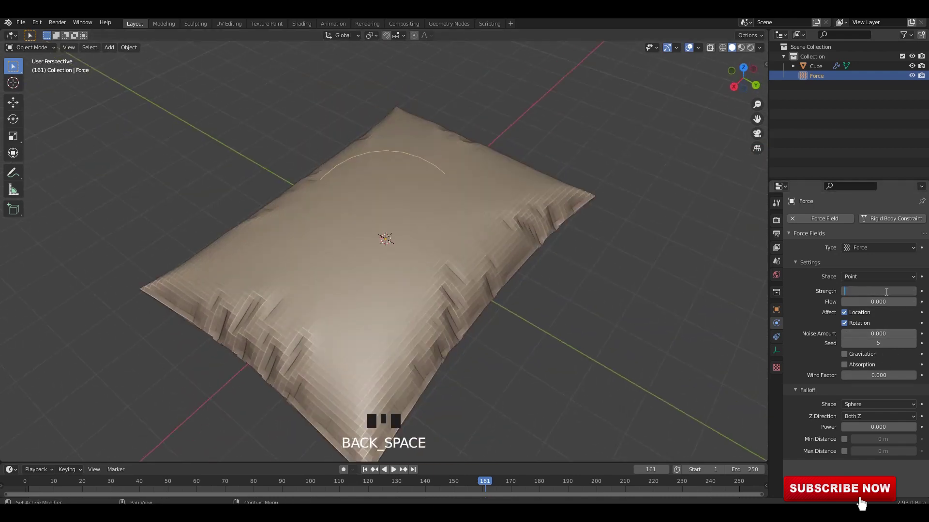
Step: Set the force field's strength to 200 and rerun the simulation from frame 1, pausing at frame 133
left_click(365, 469)
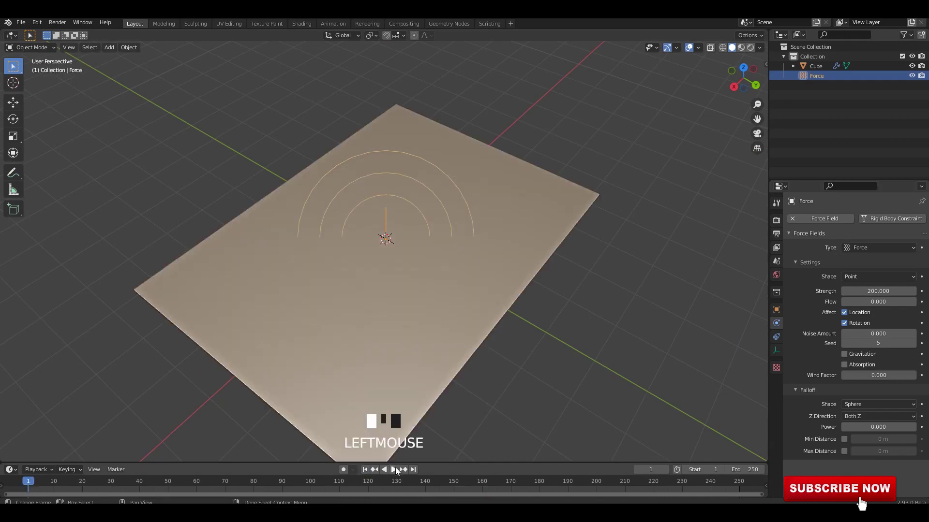
left_click(393, 469)
mouse_move(552, 325)
middle_mouse_down()
mouse_move(524, 302)
mouse_move(562, 310)
middle_mouse_up()
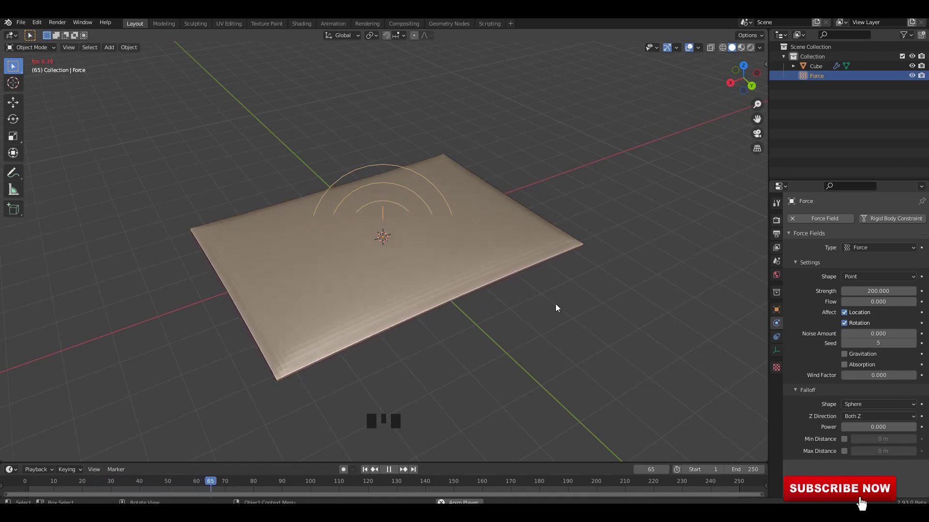
scroll(556, 305, "up", 1)
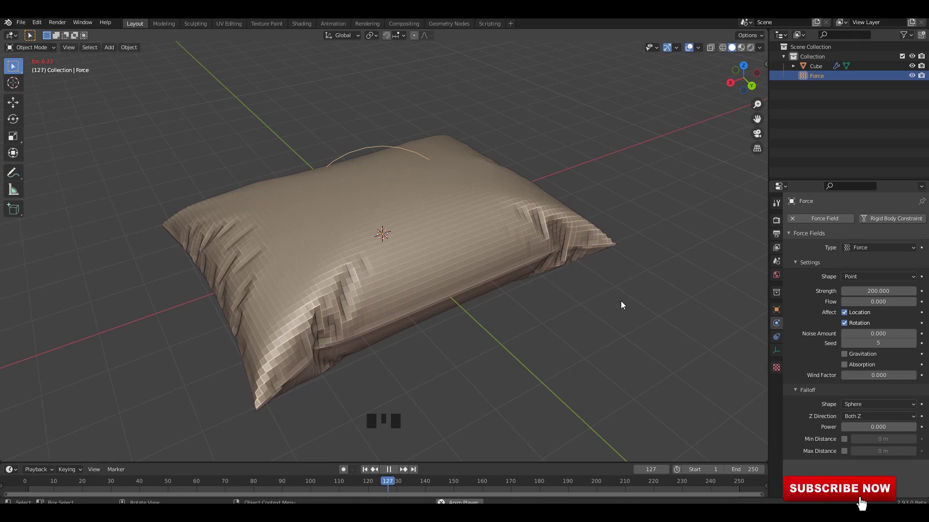
key("space")
Step: Shade the inflated bag smooth
scroll(466, 256, "down", 2)
middle_click_drag(467, 257, 524, 296)
left_click(447, 217)
right_click(447, 217)
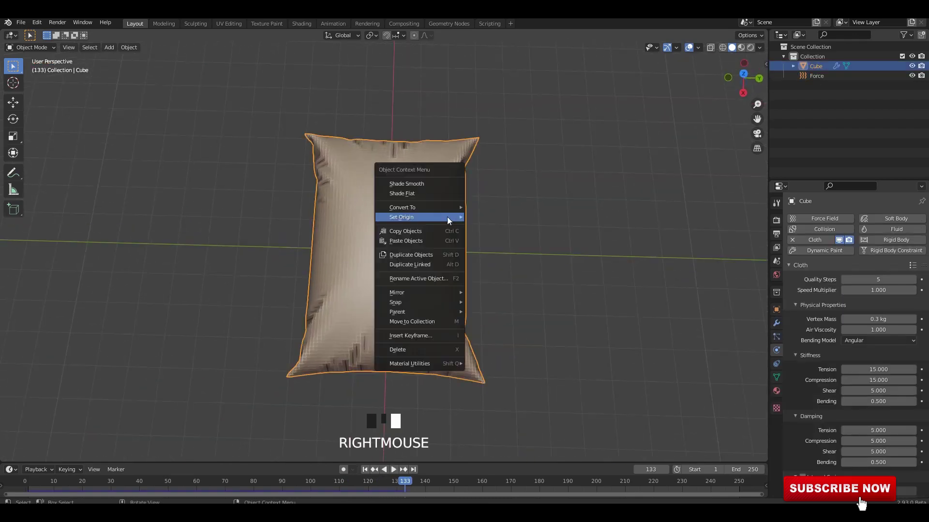
left_click(431, 180)
left_click(491, 188)
middle_click_drag(491, 188, 482, 239)
left_click(460, 251)
left_click(549, 247)
Step: Continue the cloth simulation and stop it at frame 150
key("space")
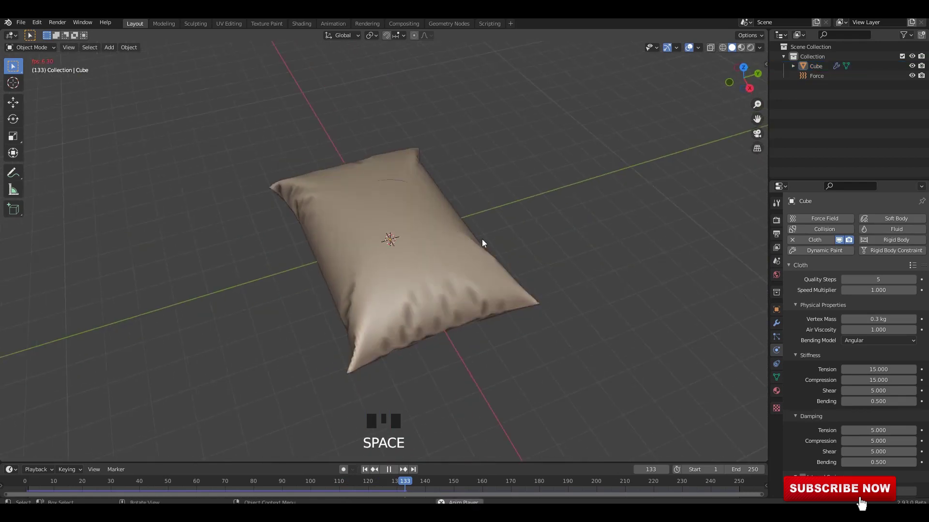
key("space")
left_click(540, 236)
key("space")
middle_click_drag(541, 235, 476, 211)
key("space")
left_click(559, 231)
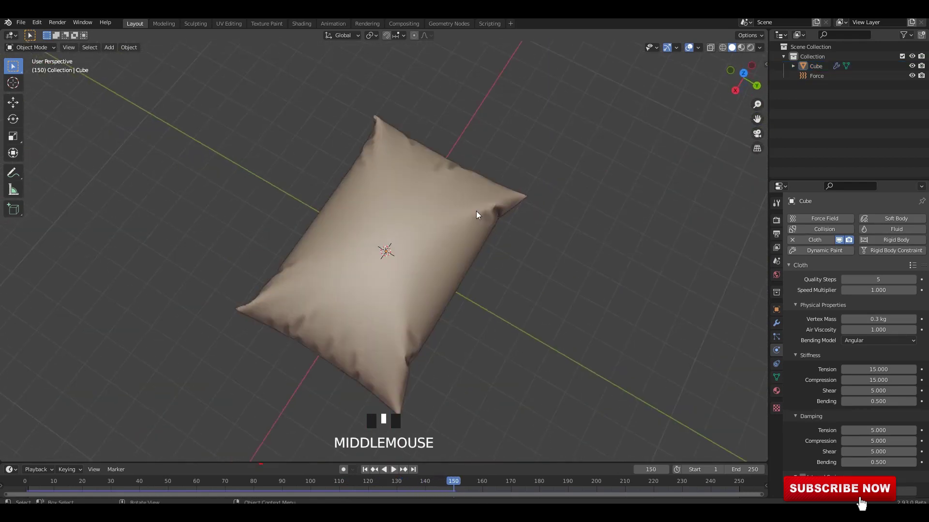
Step: Apply the Cloth modifier to the bag at frame 150
left_click(476, 211)
left_click(776, 323)
left_click(899, 233)
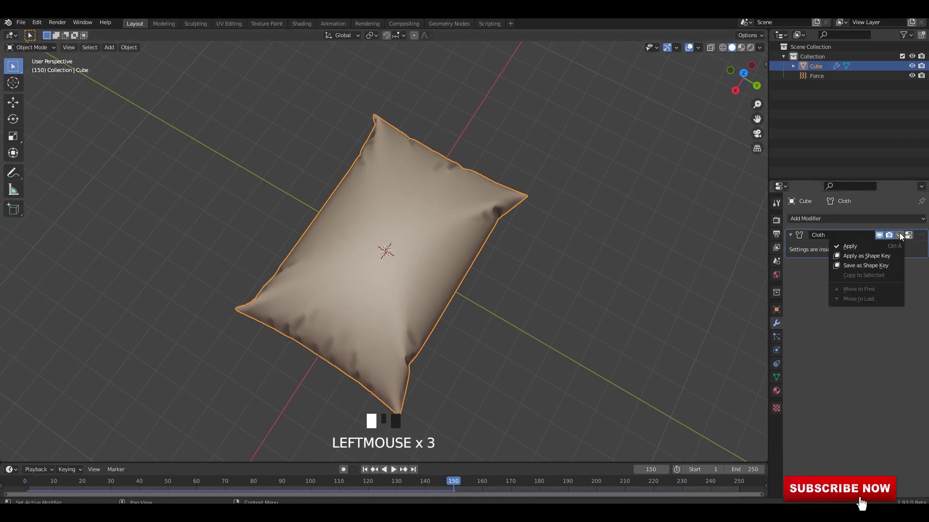
left_click(860, 245)
Step: Delete the force field object, keeping the bag
key("Tab")
middle_click_drag(472, 223, 527, 167)
key("Tab")
left_click(439, 186)
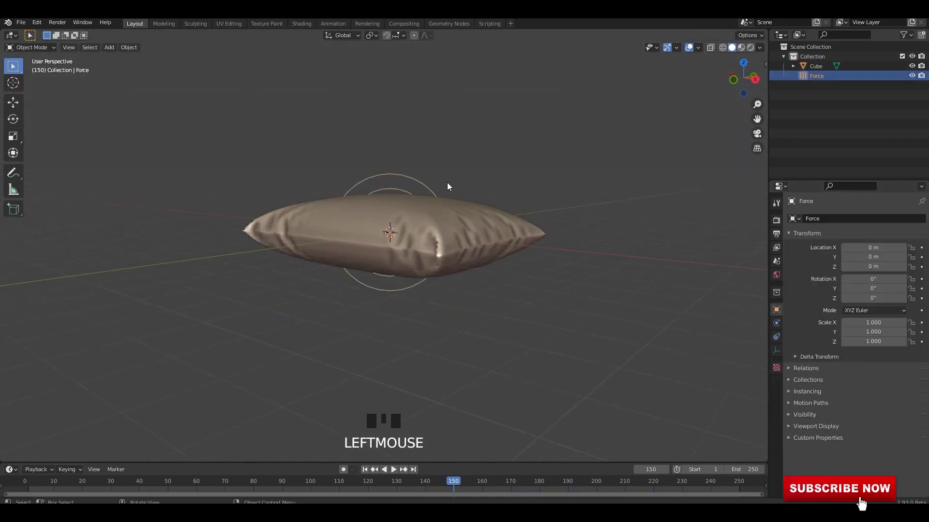
key("Delete")
Step: Stand the bag upright by rotating it 90° in the back view
left_click(476, 234)
middle_click_drag(555, 239, 430, 246, "alt")
middle_click_drag(482, 258, 477, 283, "shift")
type("r90")
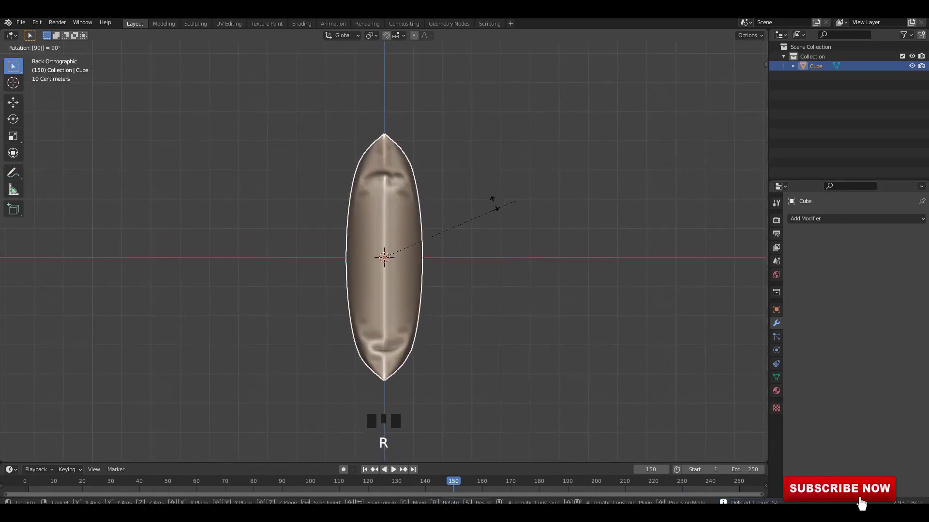
key("Return")
Step: Raise the upright bag along Z until its lower edge rests on the ground line, and apply its object transform
middle_click_drag(528, 205, 574, 208, "alt")
left_click(12, 104)
scroll(462, 267, "down", 2)
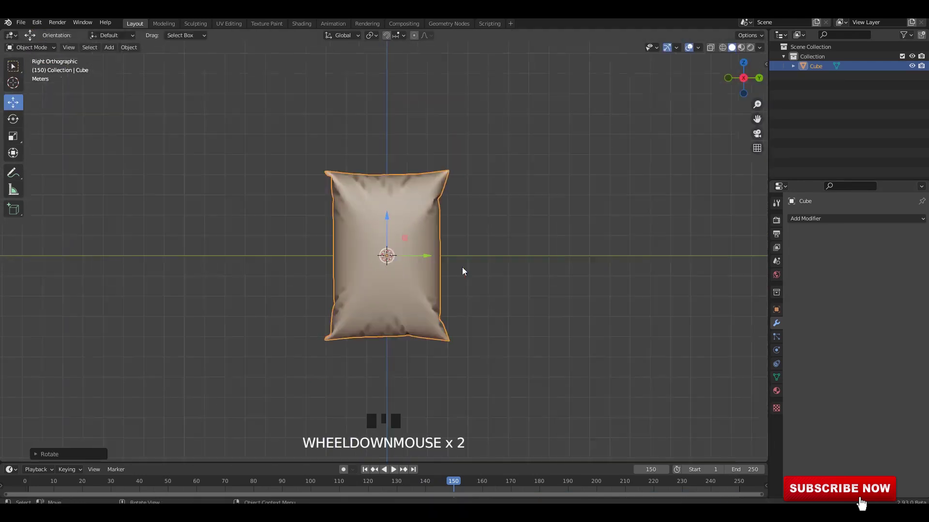
middle_click_drag(391, 230, 390, 271, "shift")
left_click_drag(387, 269, 404, 184)
key("ctrl+a")
left_click(553, 236)
middle_click_drag(504, 261, 458, 253)
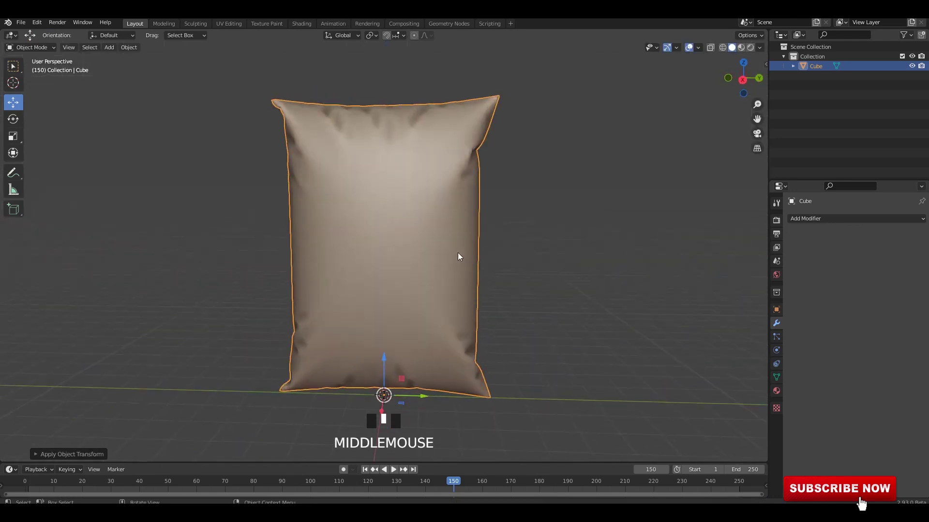
Step: In the UV Editing workspace, add one loop cut running lengthwise along the middle of the bag's narrow side
left_click(230, 24)
middle_click_drag(585, 73, 631, 248, "shift")
scroll(624, 203, "up", 4)
scroll(642, 232, "up", 1)
key("ctrl+r")
left_click(619, 266)
left_click(619, 266)
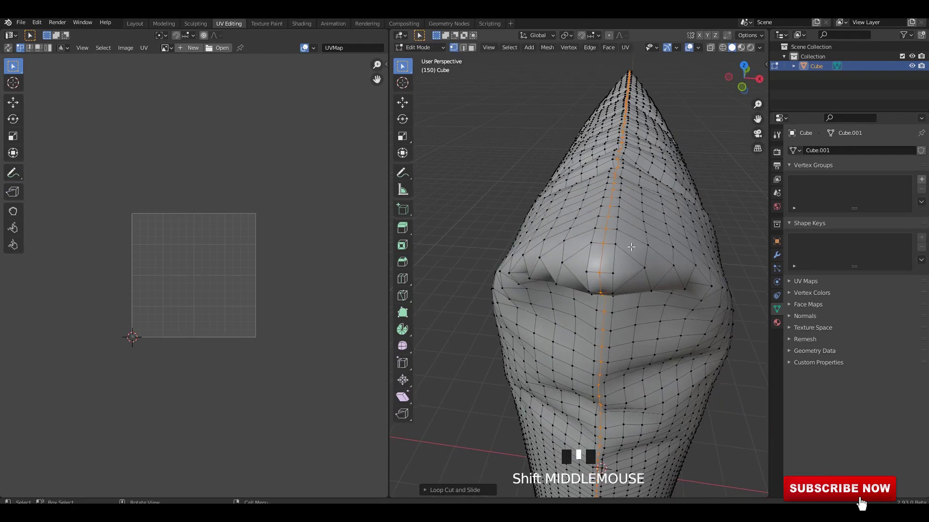
Step: Mark the new edge loop as a seam in edge selection mode
right_click(632, 249)
key("2")
mouse_move(639, 168)
middle_mouse_down()
mouse_move(603, 172)
mouse_move(648, 162)
middle_mouse_up()
middle_click_drag(648, 162, 662, 213, "shift")
scroll(677, 192, "down", 2)
middle_click_drag(662, 213, 653, 206, "shift")
right_click(653, 194)
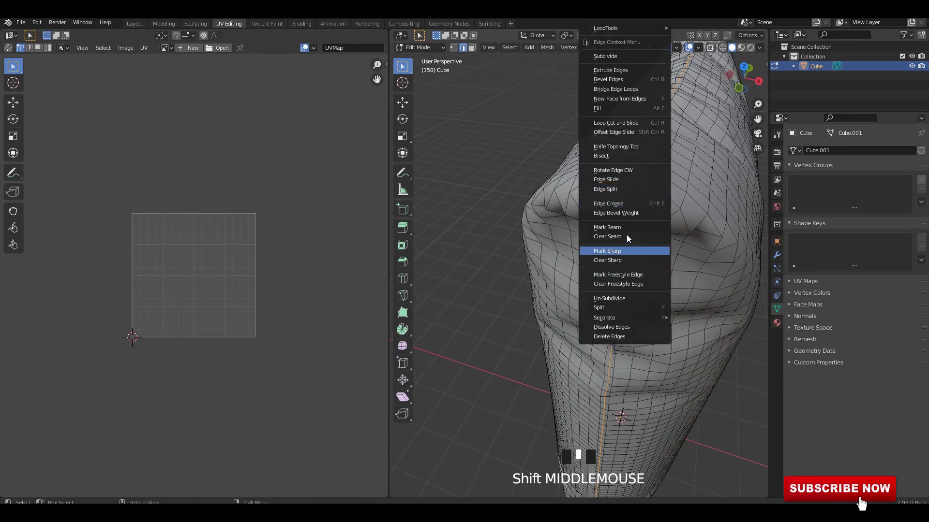
left_click(626, 226)
Step: Select the whole bag mesh and unwrap its UVs along the seam
key("a")
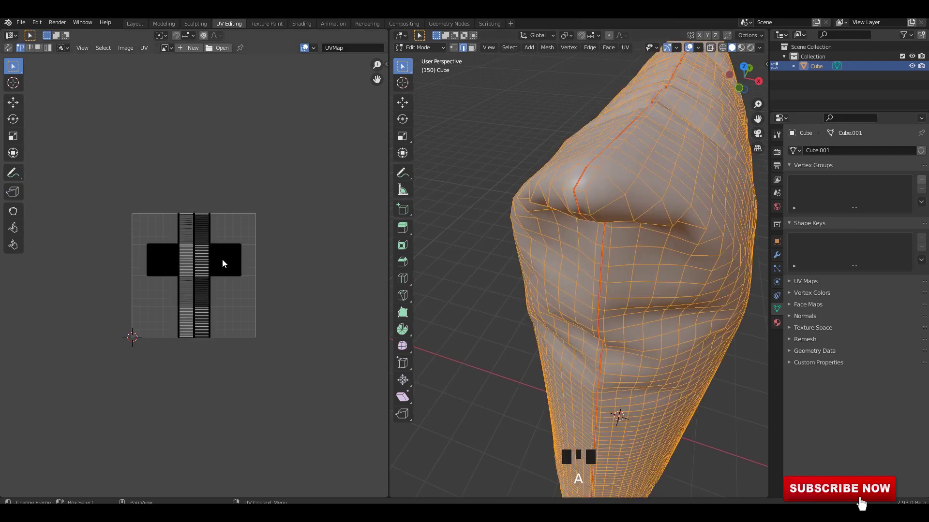
key("a")
right_click_drag(222, 260, 236, 256)
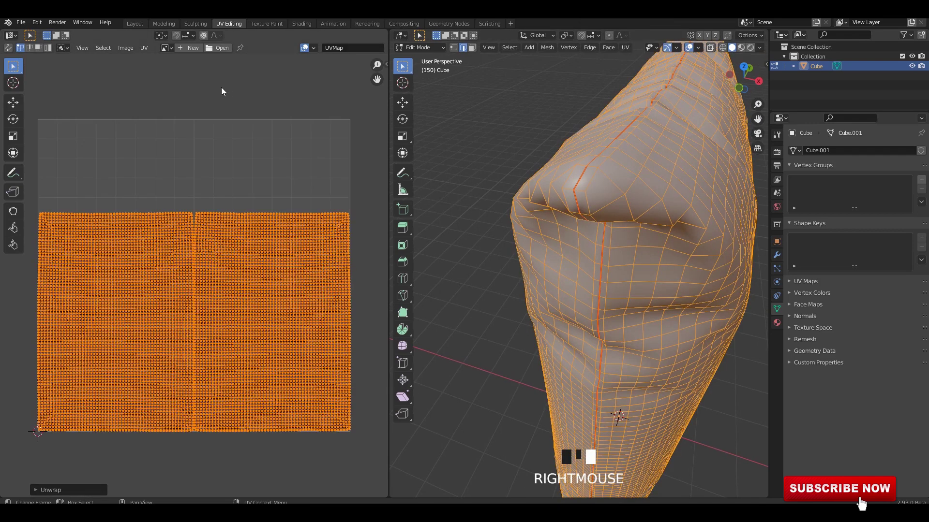
Step: Return to Object Mode and give the bag a new material
key("Tab")
scroll(621, 187, "down", 3)
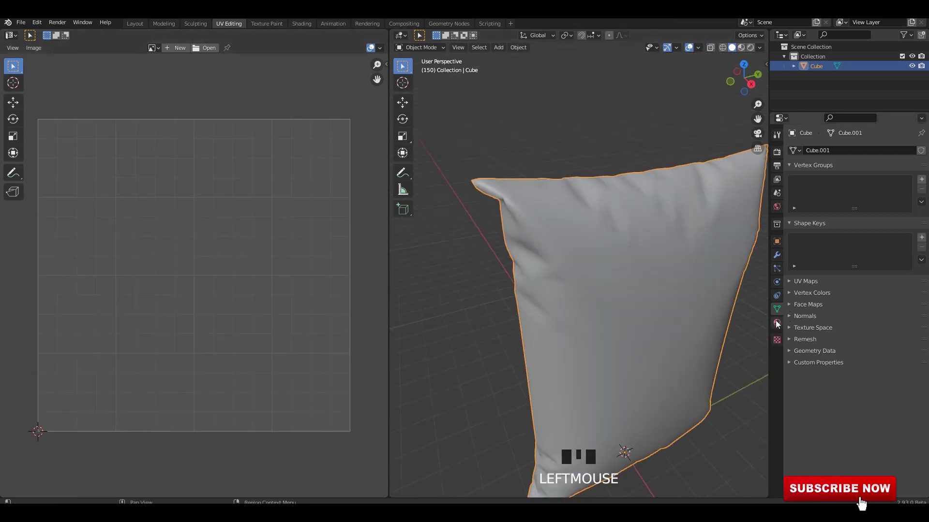
left_click(777, 323)
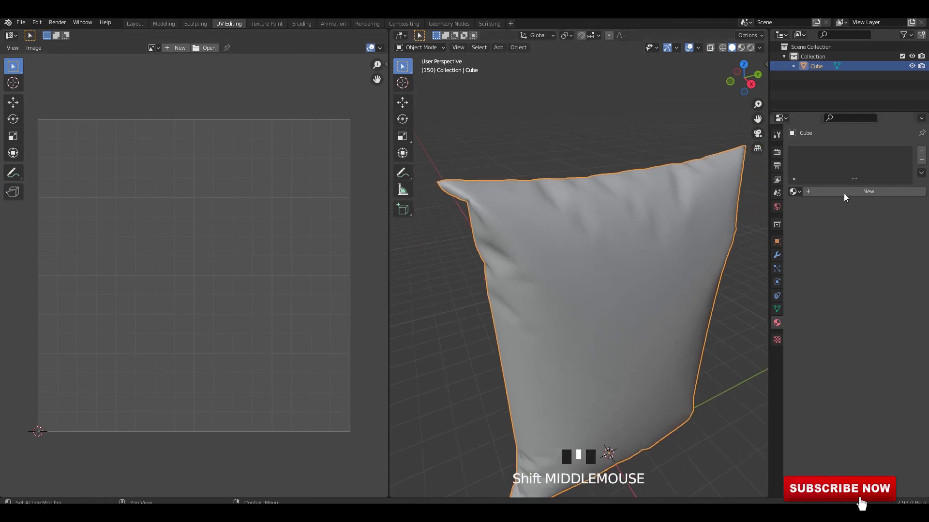
left_click(843, 194)
middle_click_drag(645, 232, 643, 214)
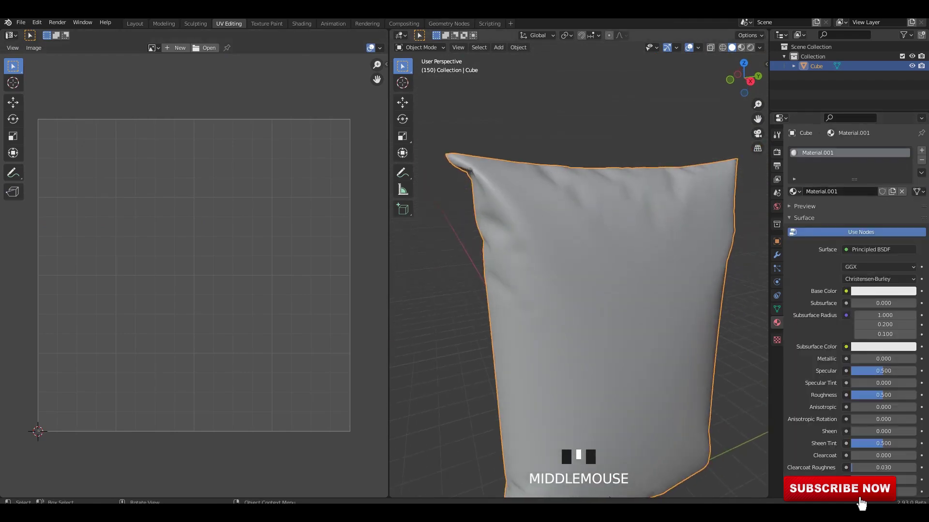
Step: In the Shading workspace, add an Image Texture node beside the Principled BSDF of the bag's material
left_click(302, 24)
scroll(470, 131, "down", 2)
middle_click_drag(470, 131, 450, 108)
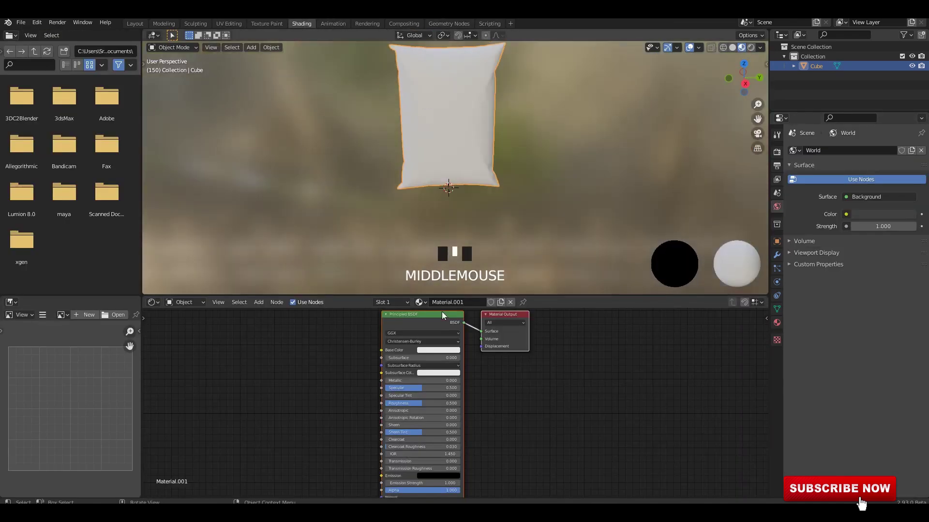
middle_click_drag(445, 329, 547, 360)
scroll(451, 363, "up", 3)
middle_click_drag(381, 358, 390, 387)
key("shift+a")
left_click(389, 364)
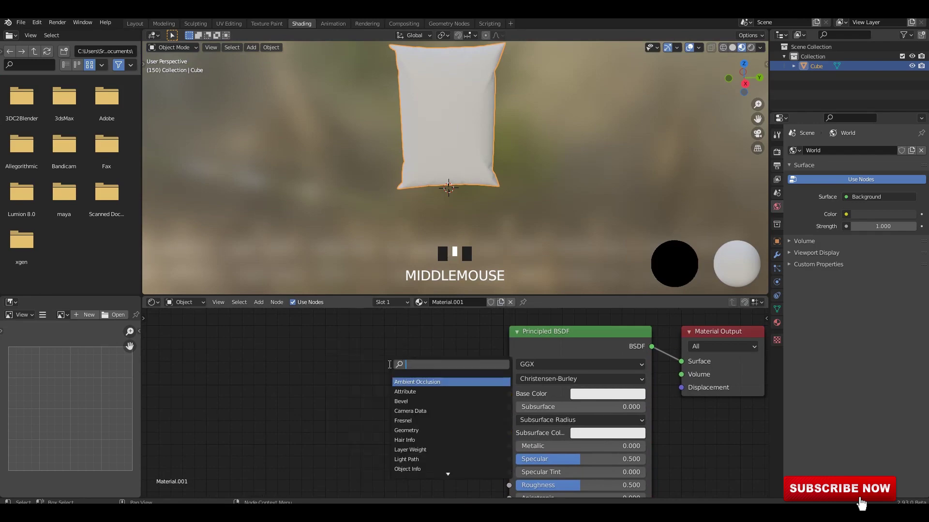
left_click(410, 380)
scroll(412, 376, "up", 3)
left_click(399, 376)
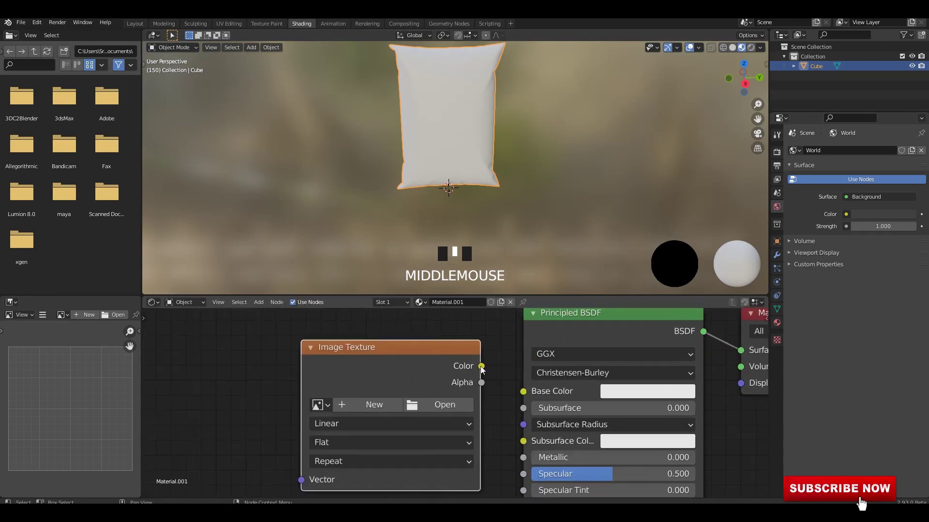
Step: Connect the texture's Color to the Base Color input and load the image images (1).jpeg into the node
left_click_drag(520, 394, 522, 393)
left_click(455, 409)
double_click(417, 167)
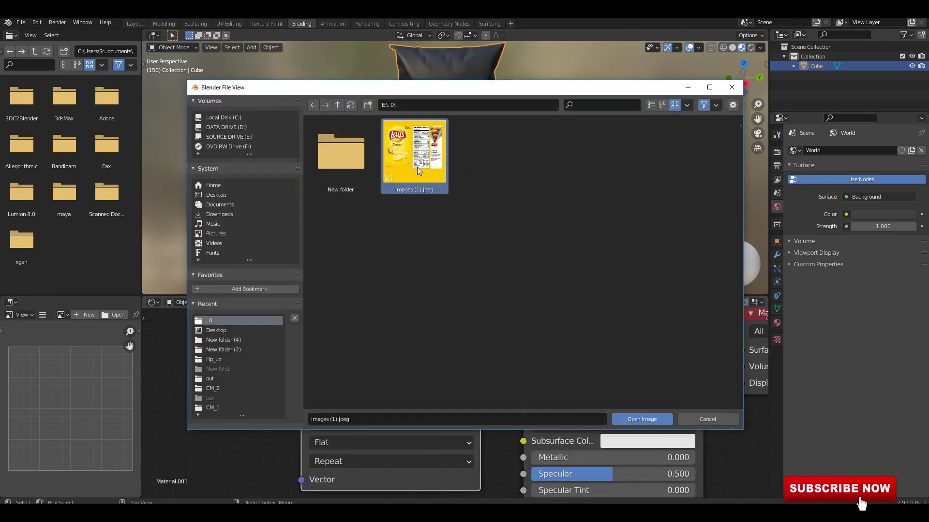
mouse_move(503, 170)
middle_mouse_down()
mouse_move(508, 156)
mouse_move(492, 181)
mouse_move(478, 175)
middle_mouse_up()
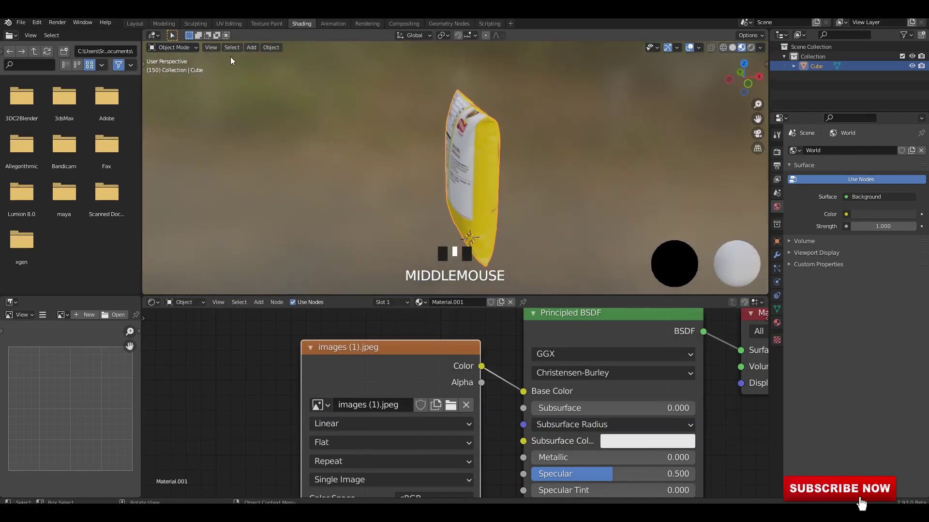
Step: In the UV Editing workspace, show the bag in Material Preview shading with its UV layout over the whole label image
left_click(196, 24)
left_click(228, 24)
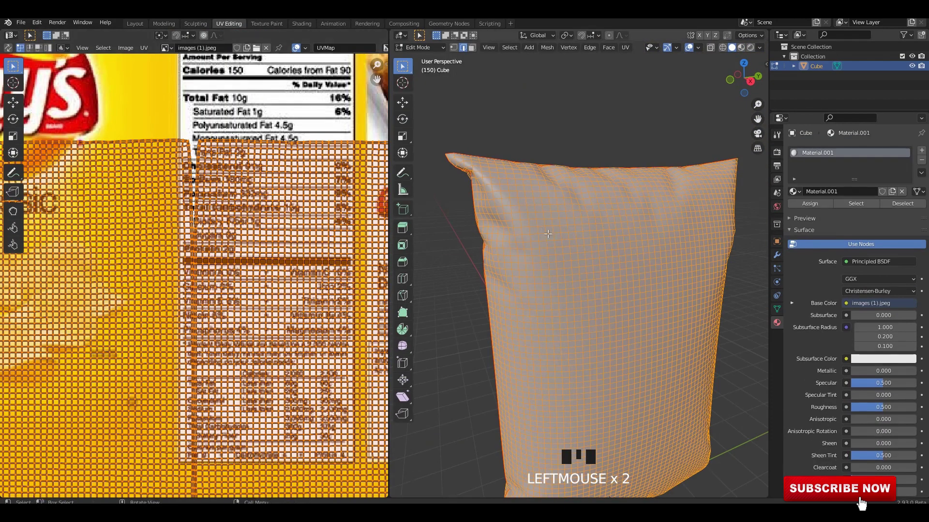
middle_click_drag(649, 203, 662, 187)
left_click(741, 47)
scroll(637, 197, "down", 2)
middle_click_drag(601, 180, 629, 190)
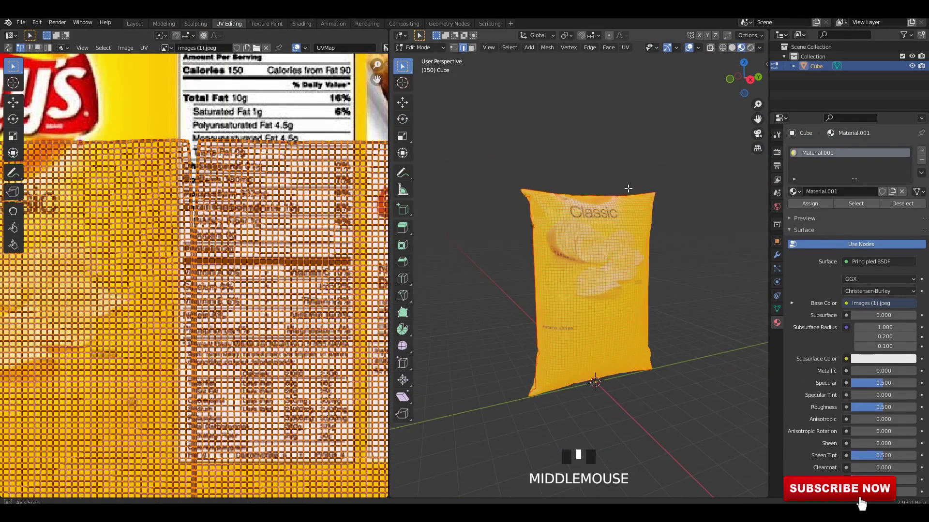
key("Tab")
scroll(334, 251, "down", 2)
key("Tab")
scroll(278, 278, "down", 2)
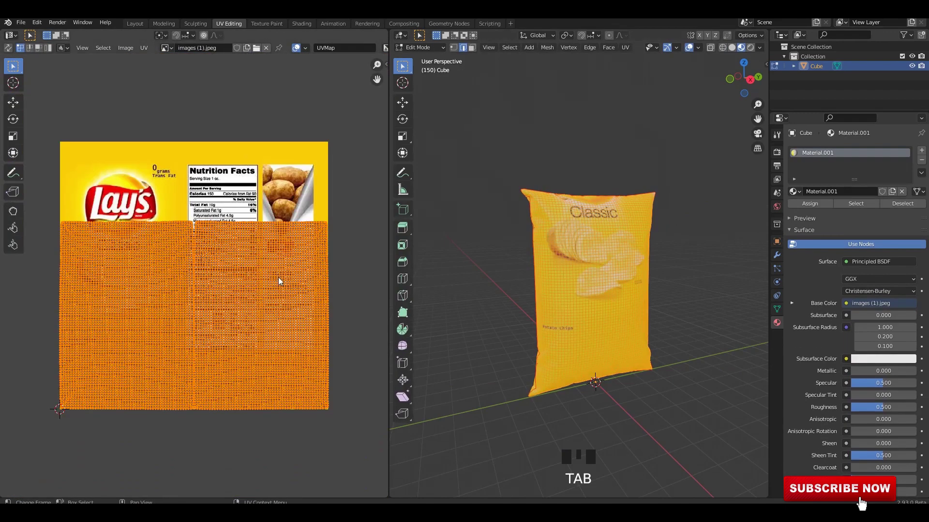
Step: Select the back panel's UV island and move it over the Nutrition Facts and potato artwork of the label image
left_click(283, 270)
key("l")
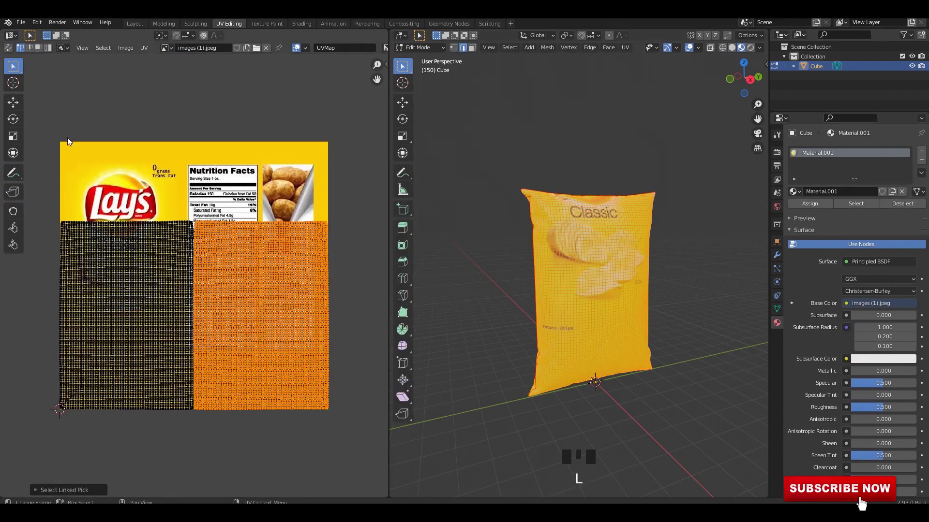
left_click(13, 99)
scroll(286, 327, "up", 2)
left_click_drag(292, 275, 286, 236)
middle_click_drag(303, 232, 237, 235)
left_click_drag(227, 253, 227, 250)
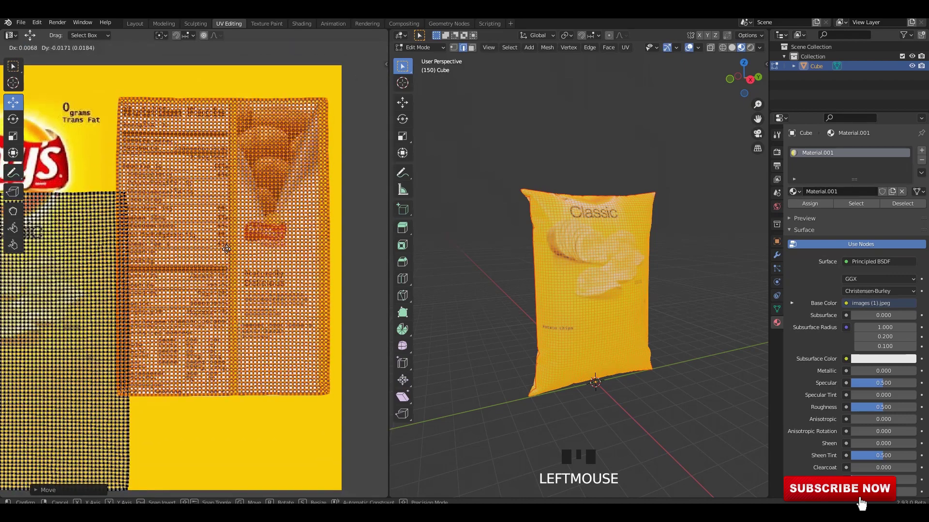
key("Tab")
mouse_move(600, 271)
middle_mouse_down()
mouse_move(661, 269)
mouse_move(613, 269)
middle_mouse_up()
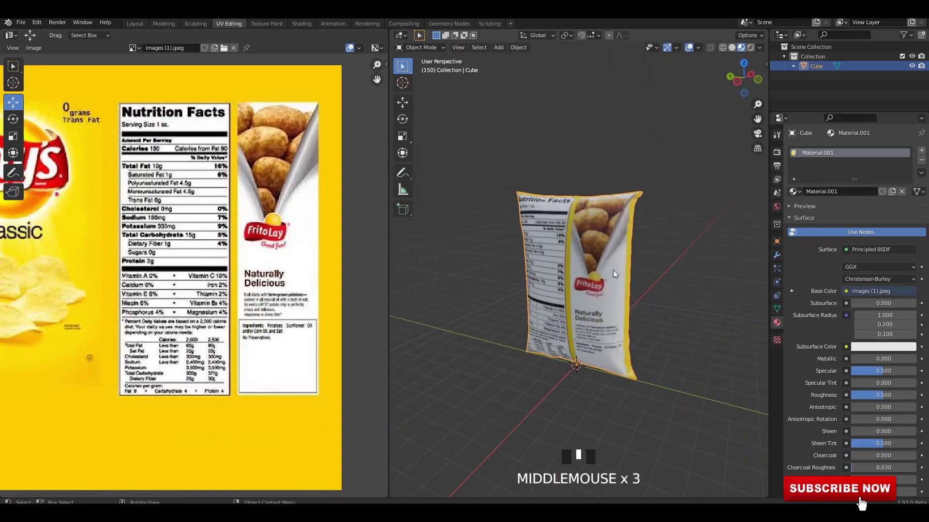
Step: Select the front panel's UV island and move it up over the Lay's logo and chips artwork
key("Tab")
left_click(280, 239)
key("l")
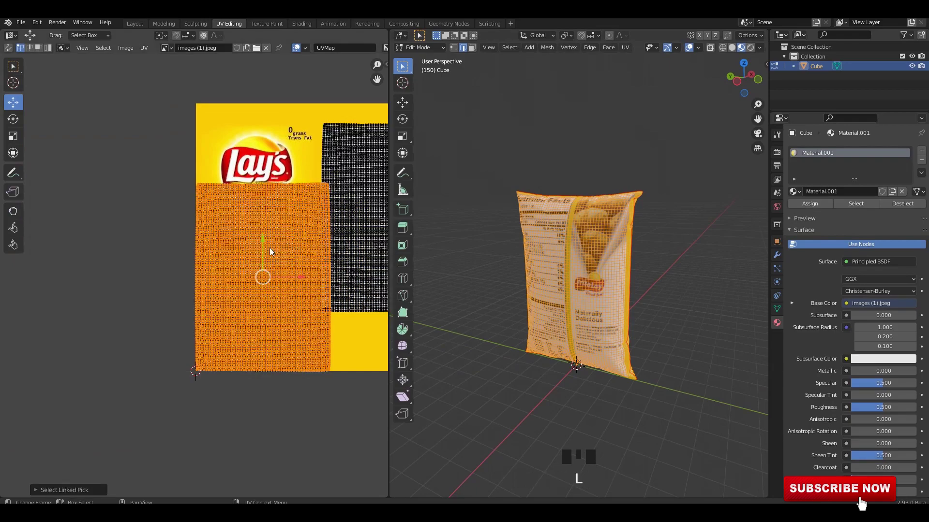
middle_click_drag(291, 239, 300, 312)
left_click_drag(270, 348, 260, 281)
scroll(260, 281, "up", 2)
middle_click_drag(260, 282, 152, 247)
left_click_drag(165, 252, 170, 265)
middle_click_drag(169, 265, 95, 261)
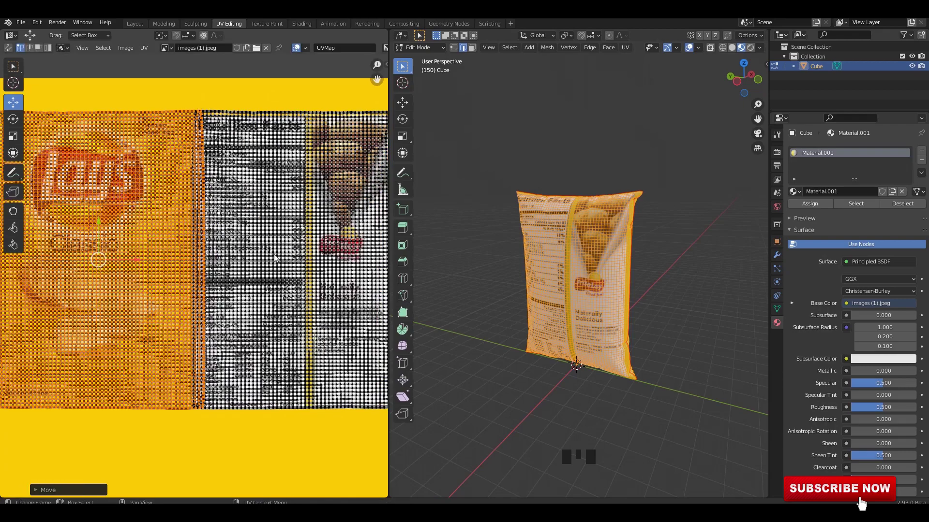
Step: Select the back panel's UV island again and shift it slightly sideways, away from the front island
left_click(284, 252)
key("l")
scroll(285, 255, "down", 2)
middle_click_drag(286, 269, 237, 272)
scroll(237, 277, "up", 2)
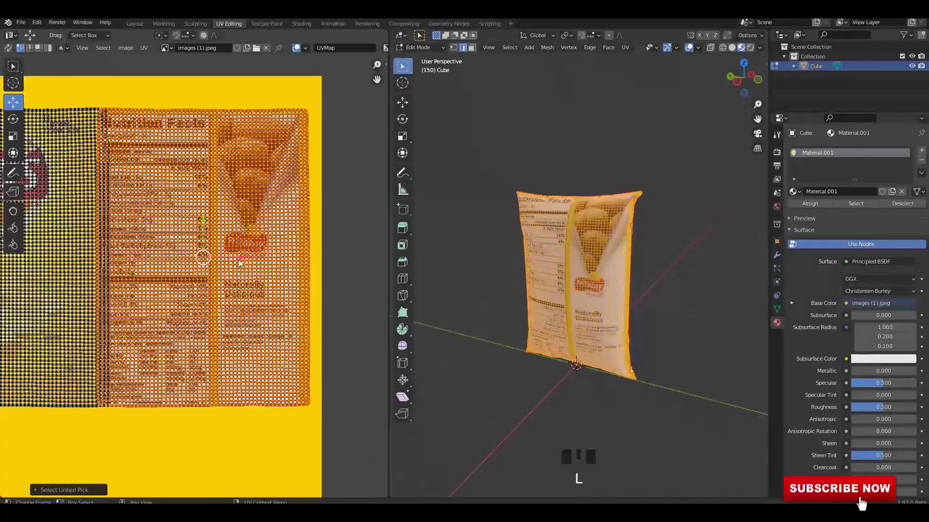
left_click_drag(241, 263, 249, 260)
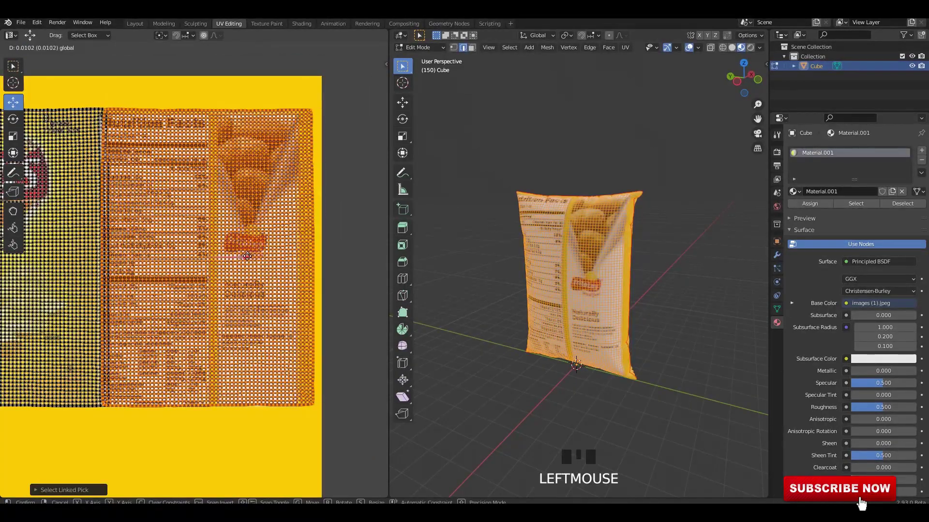
Step: Scale the front panel's UV island down slightly and reposition it within the yellow Lay's Classic artwork
middle_click_drag(189, 253, 377, 291)
left_click(230, 256)
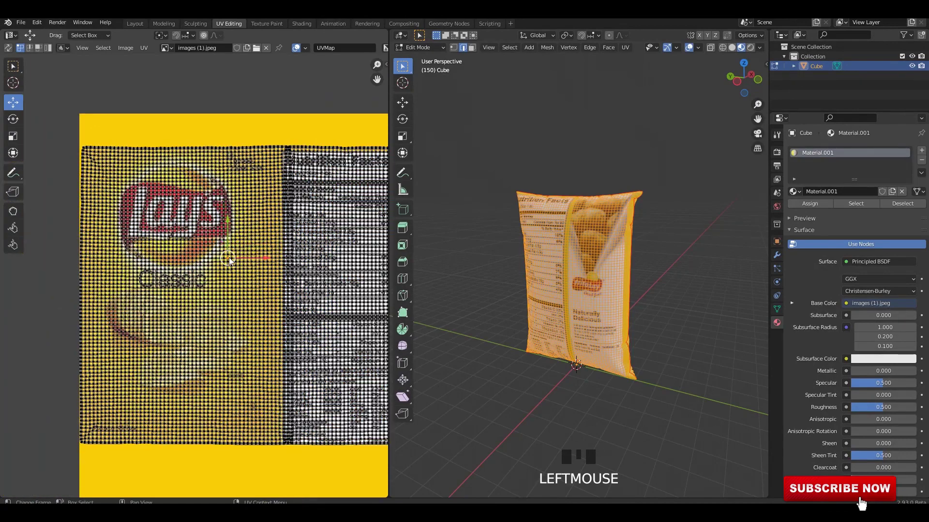
key("l")
scroll(260, 288, "up", 1)
key("s")
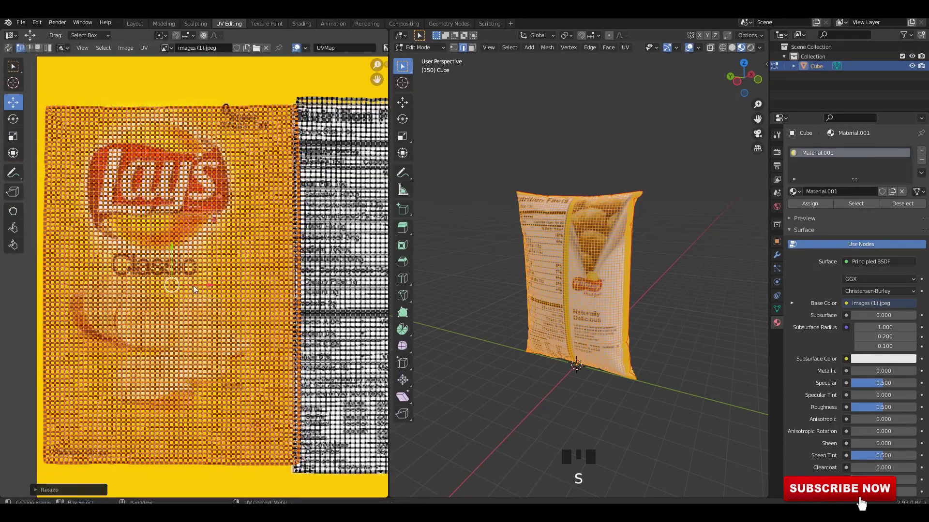
left_click_drag(173, 285, 166, 278)
Step: Select the back panel's UV island and scale it down slightly to fit the Nutrition Facts artwork
middle_click_drag(338, 261, 193, 262)
left_click(277, 248)
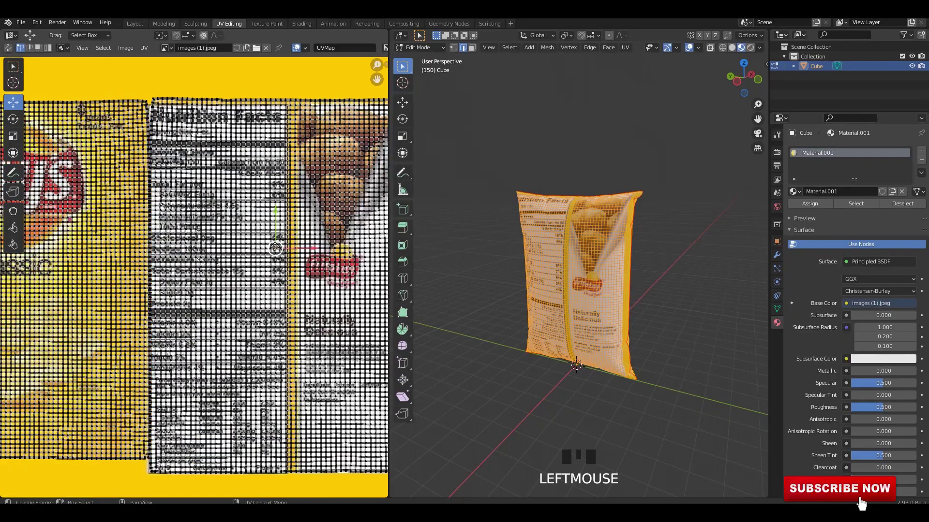
key("l")
scroll(278, 246, "down", 2)
middle_click_drag(292, 259, 284, 255)
scroll(309, 274, "up", 2)
key("s")
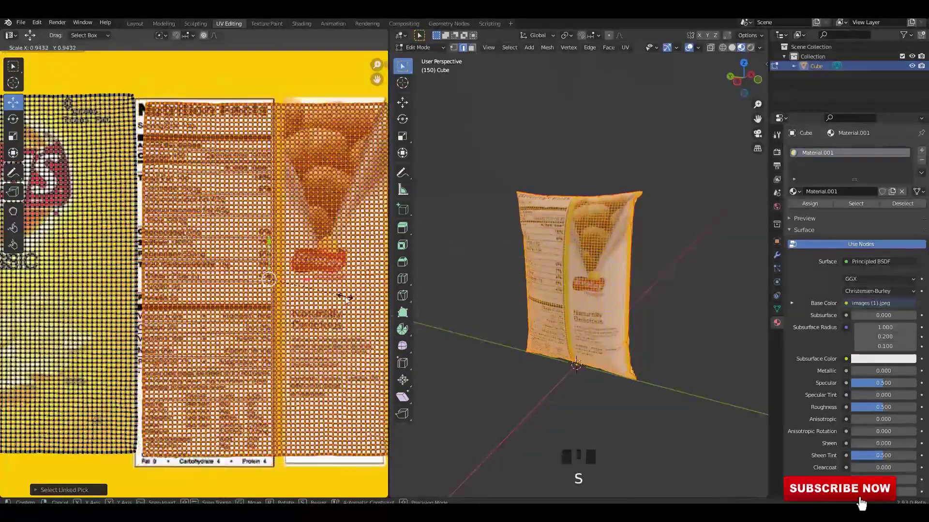
left_click(340, 291)
Step: Fine-tune the size and position of the back panel's UV island so it lines up with the label's back artwork
scroll(326, 286, "down", 1)
middle_click_drag(325, 284, 322, 280)
key("s")
left_click(337, 281)
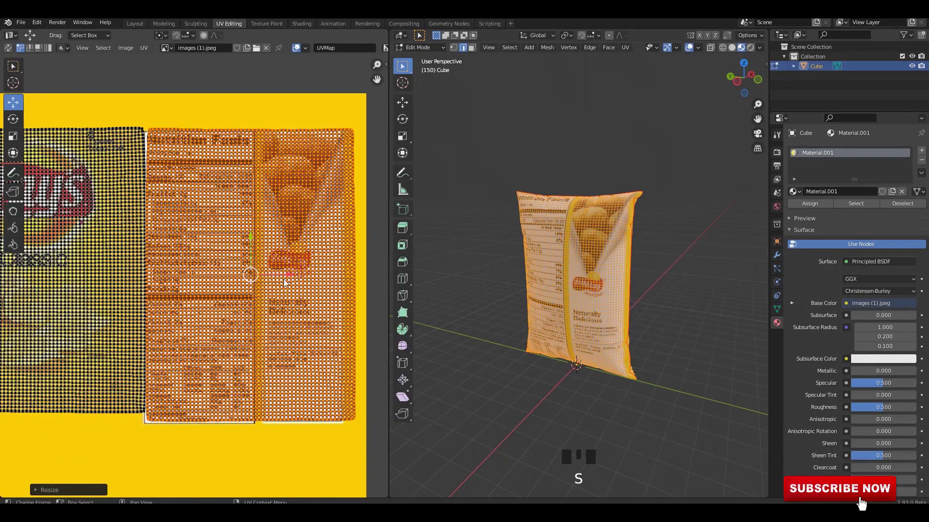
left_click_drag(286, 279, 275, 274)
left_click_drag(243, 237, 244, 240)
key("s")
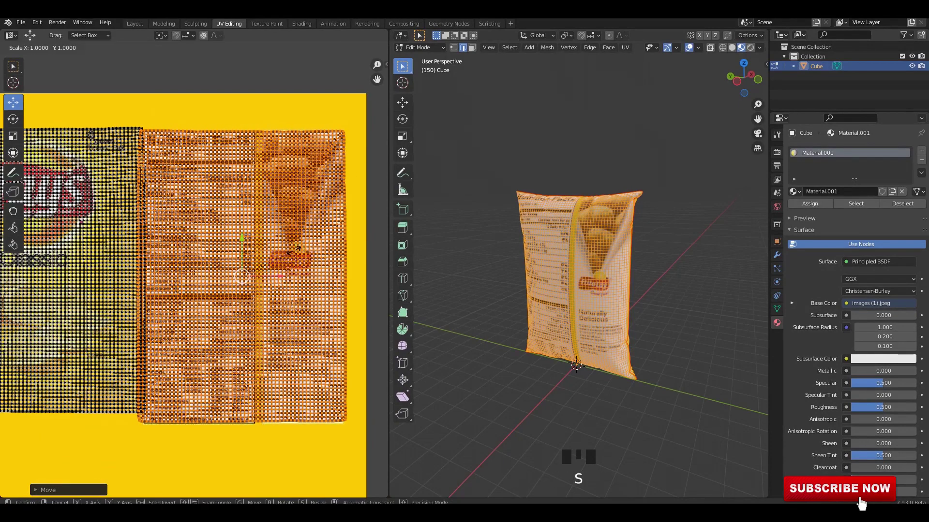
left_click(295, 251)
Step: Return to Object Mode, check the label on the bag's front and save the file
key("Tab")
left_click(687, 292)
scroll(596, 282, "up", 2)
mouse_move(687, 292)
middle_mouse_down()
mouse_move(596, 282)
mouse_move(600, 274)
mouse_move(589, 289)
mouse_move(659, 327)
mouse_move(601, 269)
mouse_move(575, 262)
mouse_move(589, 248)
mouse_move(683, 282)
middle_mouse_up()
left_click(588, 249)
left_click(683, 283)
scroll(585, 279, "down", 1)
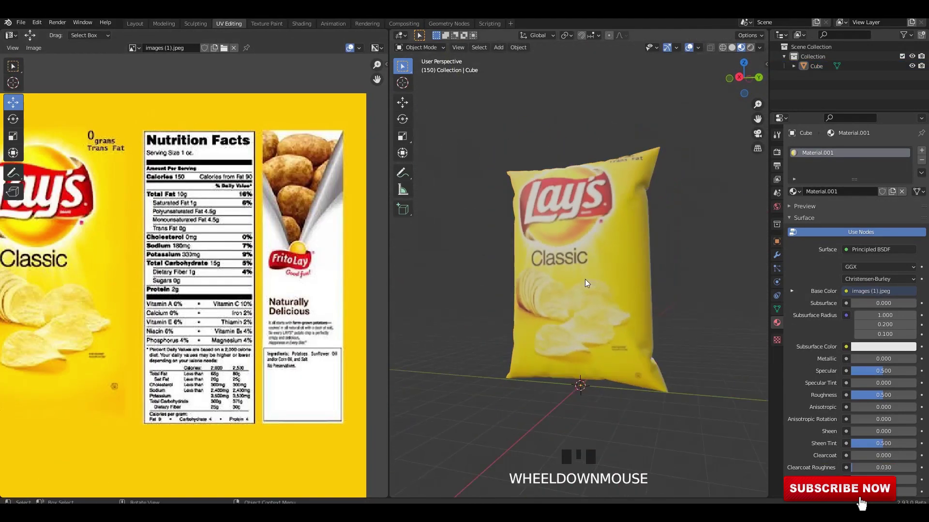
middle_click_drag(585, 280, 612, 283)
left_click(550, 272)
scroll(550, 271, "up", 1)
key("ctrl+s")
left_click(692, 270)
middle_click_drag(610, 251, 568, 217)
key("ctrl+s")
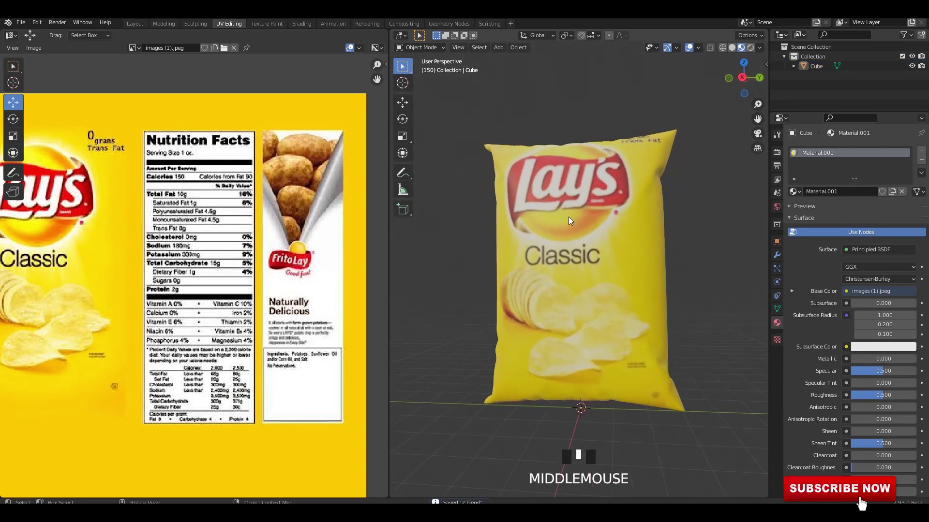
left_click(568, 217)
Step: In the Layout workspace, set the solid viewport shading color to Texture so the bag shows its label
left_click(135, 23)
middle_click_drag(451, 141, 473, 176)
left_click(557, 155)
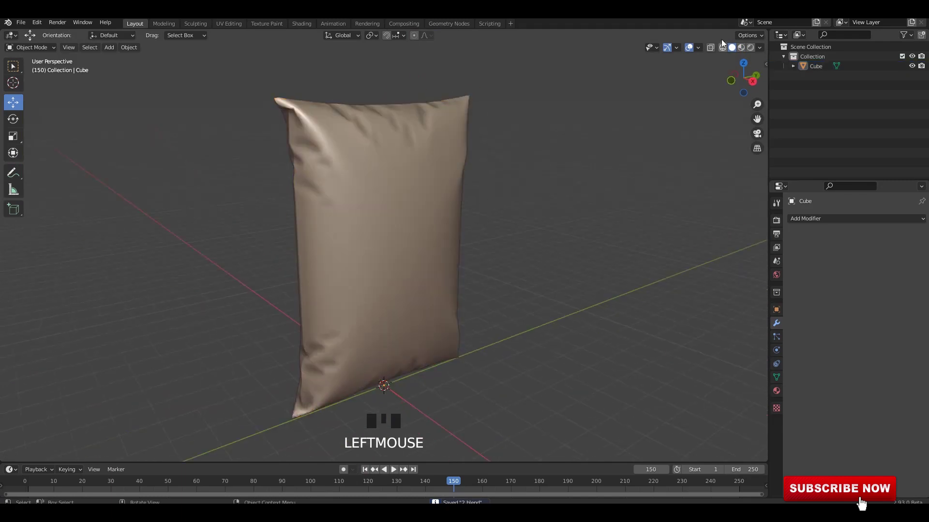
left_click(741, 48)
left_click(732, 47)
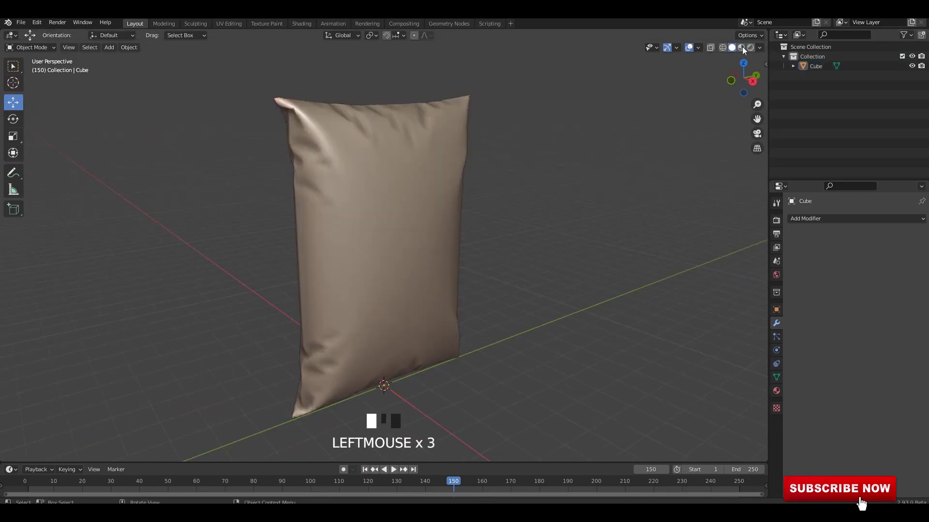
left_click(759, 47)
left_click(777, 169)
middle_click_drag(518, 182, 478, 160)
left_click(478, 159)
mouse_move(556, 174)
middle_mouse_down()
mouse_move(603, 197)
mouse_move(449, 205)
mouse_move(500, 191)
mouse_move(422, 208)
middle_mouse_up()
Step: Switch the solid viewport lighting to Studio and choose a different studio light for the bag
left_click(759, 47)
left_click(721, 95)
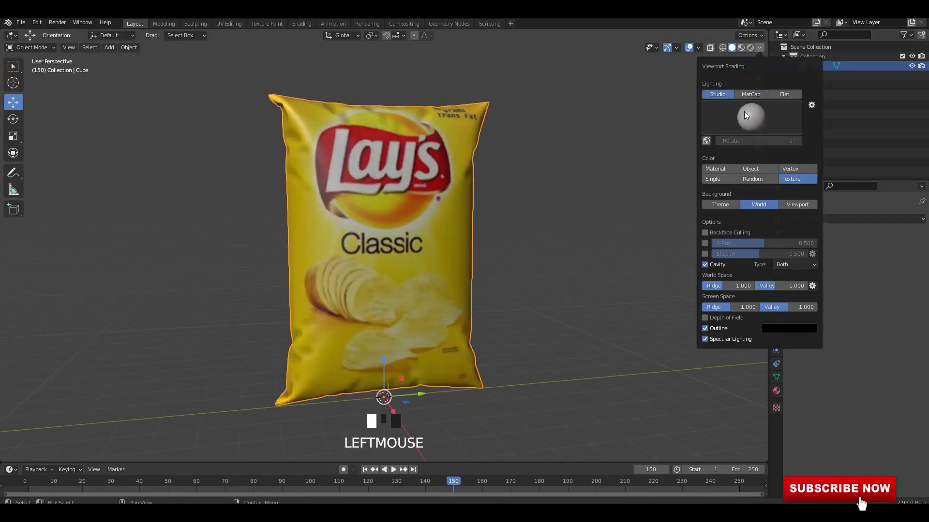
left_click(746, 112)
left_click(726, 151)
left_click(619, 154)
middle_click_drag(619, 157, 638, 145)
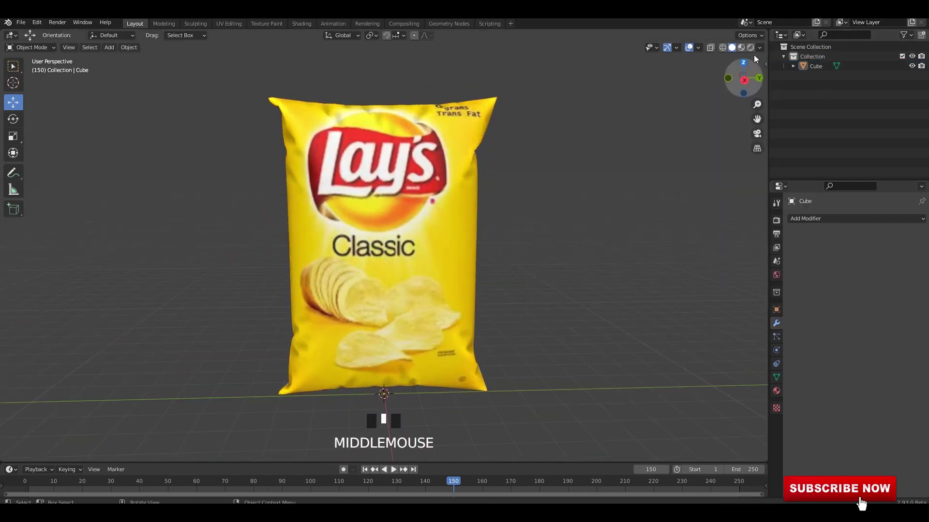
left_click(759, 47)
left_click(747, 116)
left_click(673, 152)
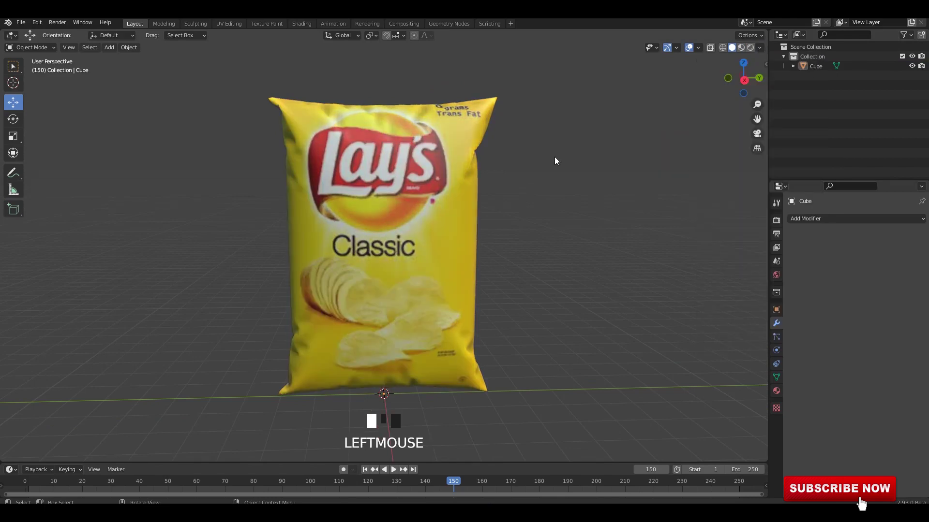
Step: Save the file and give the bag a Subdivision Surface modifier with viewport level 1
middle_click_drag(554, 158, 571, 202)
key("ctrl+s")
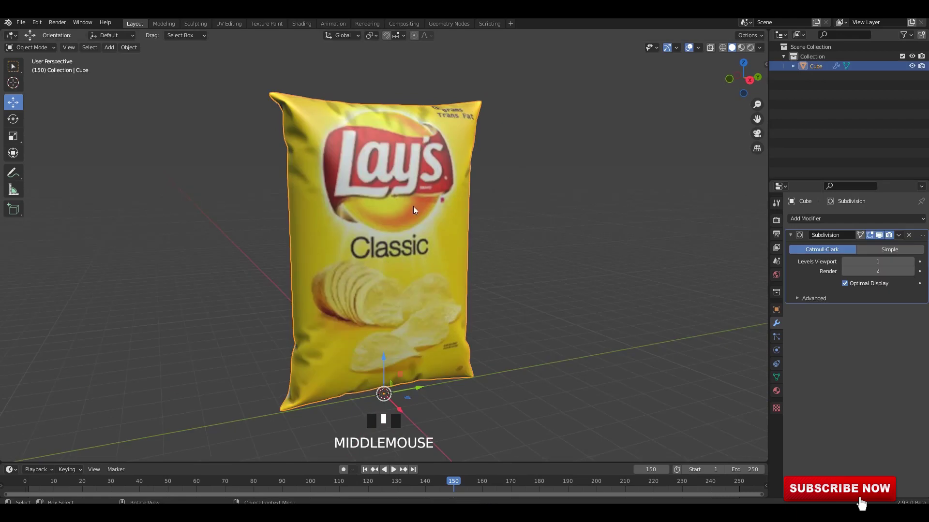
mouse_move(413, 206)
middle_mouse_down()
mouse_move(375, 177)
mouse_move(411, 192)
middle_mouse_up()
scroll(352, 187, "down", 1)
left_click(489, 206)
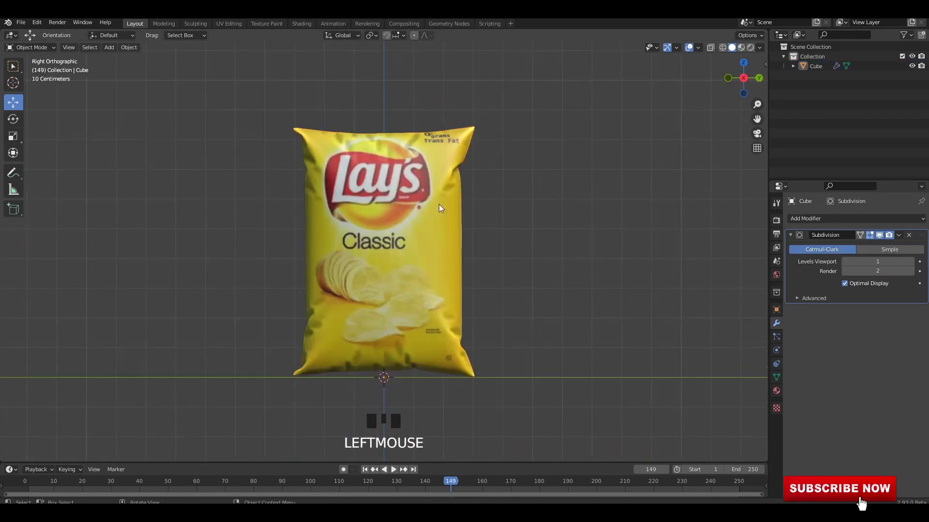
Step: Add a plane mesh at the base of the bag and scale it up
middle_click_drag(162, 144, 225, 156)
key("shift+a")
mouse_move(226, 155)
left_click(257, 153)
scroll(421, 253, "down", 4)
middle_click_drag(425, 259, 460, 300, "alt")
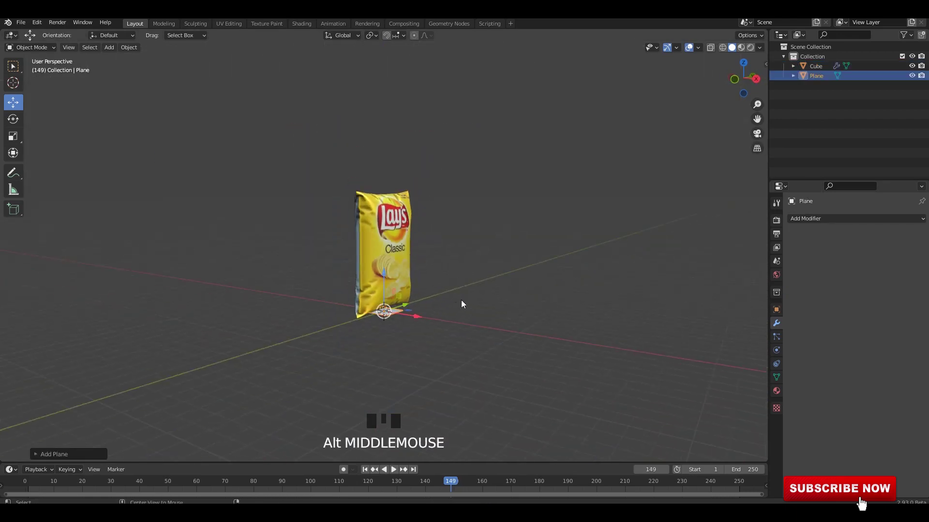
key("s")
left_click(653, 342)
Step: Enlarge the plane further until it forms a wide floor around the bag
scroll(557, 284, "down", 2)
middle_click_drag(556, 283, 488, 380)
key("s")
left_click(129, 381)
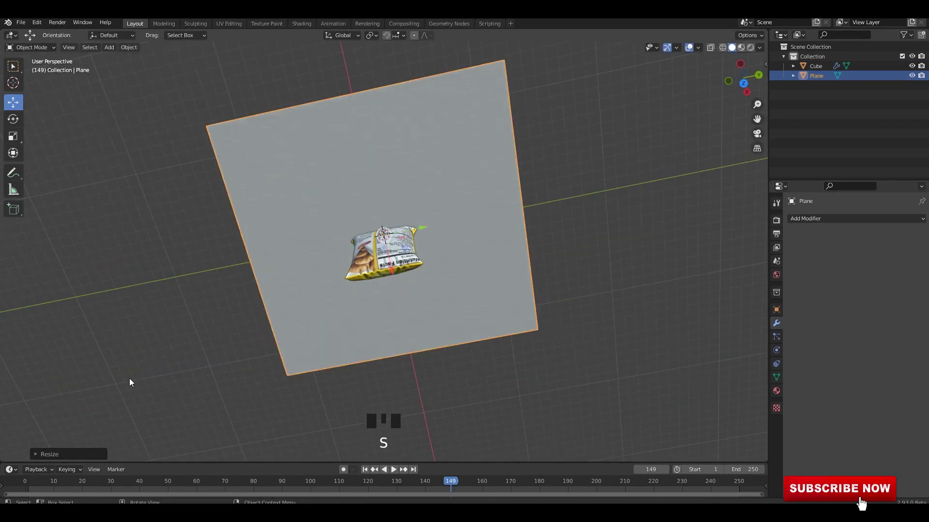
middle_click_drag(411, 370, 448, 277)
key("s")
left_click(469, 274)
scroll(464, 275, "down", 2)
key("s")
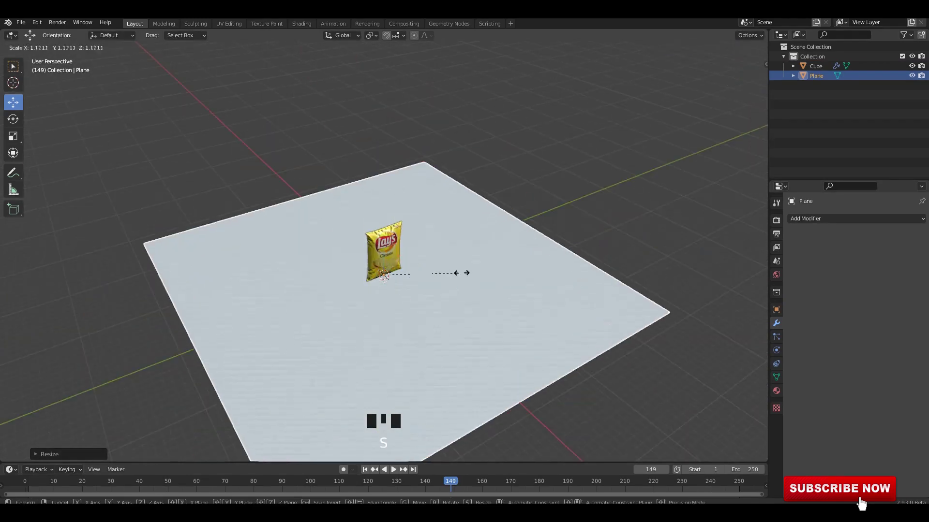
left_click(463, 272)
Step: Extrude the back edge of the floor plane straight up to form a tall backdrop wall
key("Tab")
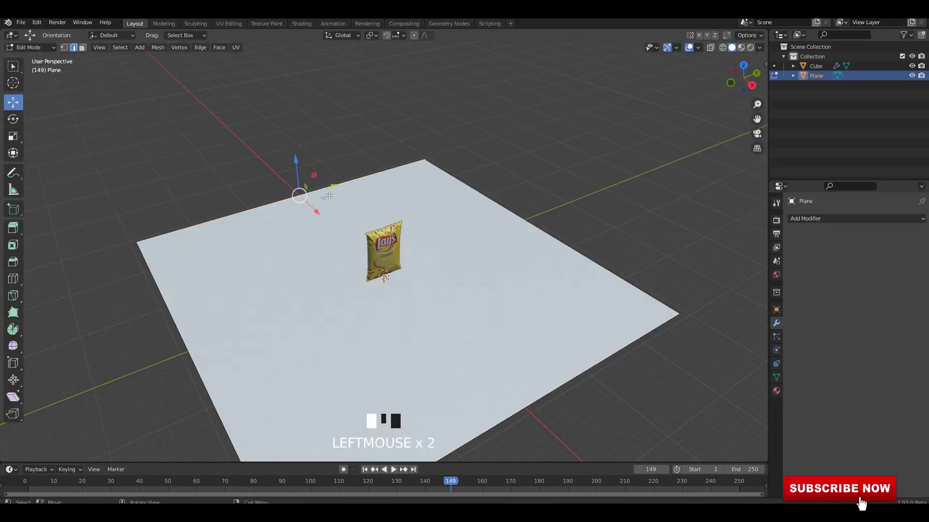
middle_click_drag(322, 197, 396, 290, "alt")
scroll(396, 284, "down", 2)
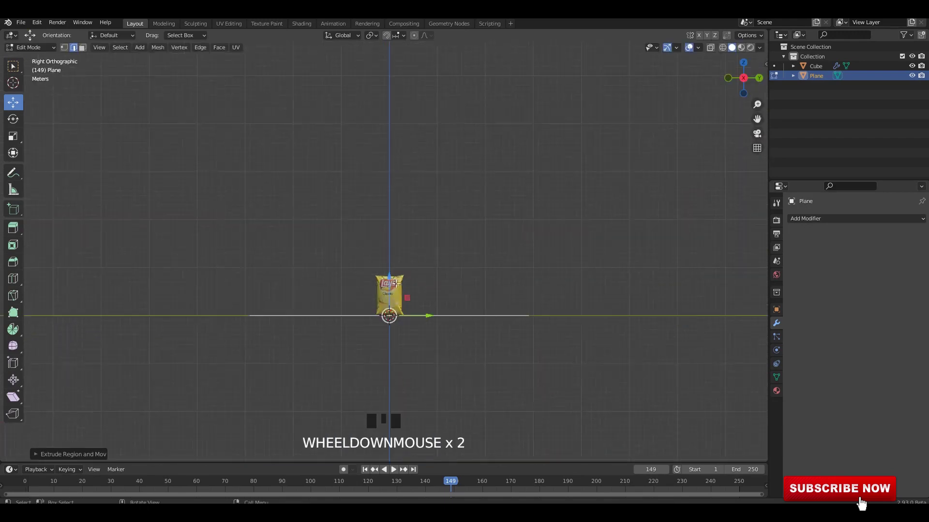
left_click_drag(393, 266, 393, 71)
middle_click_drag(375, 211, 417, 238)
scroll(416, 238, "up", 2)
Step: Bevel the edge where the floor meets the wall into a wide, many-segment curve
left_click(397, 260)
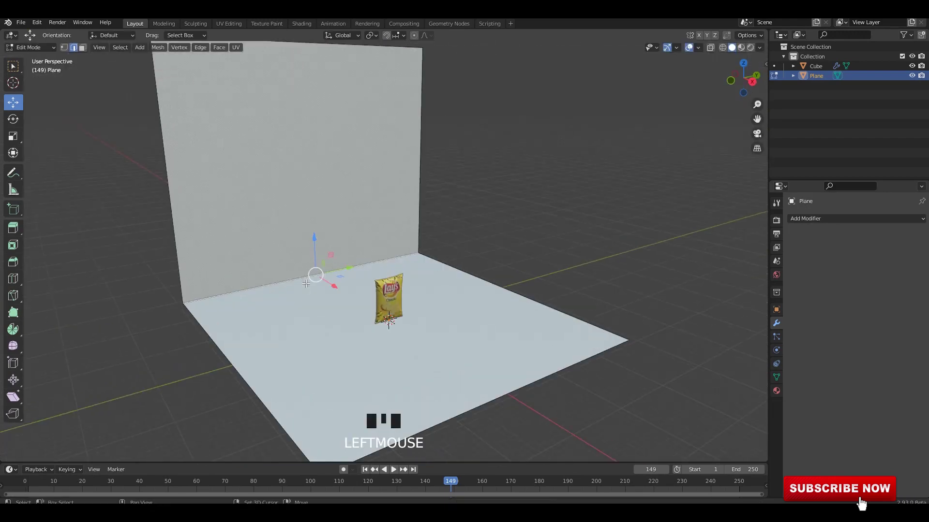
middle_click_drag(417, 319, 418, 309, "shift")
key("ctrl+b")
scroll(454, 332, "up", 20)
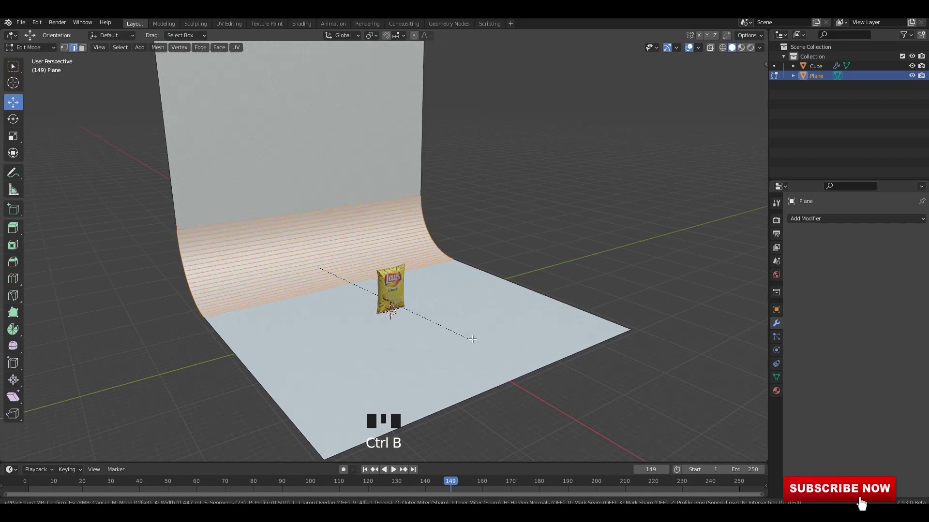
Step: Leave mesh editing and shade the floor and backdrop smooth
key("Tab")
right_click(335, 170)
left_click(334, 170)
mouse_move(335, 170)
middle_mouse_down()
mouse_move(388, 184)
mouse_move(408, 233)
mouse_move(358, 231)
mouse_move(428, 255)
mouse_move(426, 199)
mouse_move(460, 255)
mouse_move(416, 235)
mouse_move(380, 324)
middle_mouse_up()
scroll(408, 232, "up", 3)
Step: Apply the chip bag's object transform and set its origin to the centre of its geometry
left_click(402, 236)
scroll(393, 249, "up", 3)
scroll(428, 255, "up", 3)
scroll(425, 200, "up", 2)
scroll(411, 268, "down", 3)
key("ctrl+a")
left_click(410, 289)
right_click(411, 290)
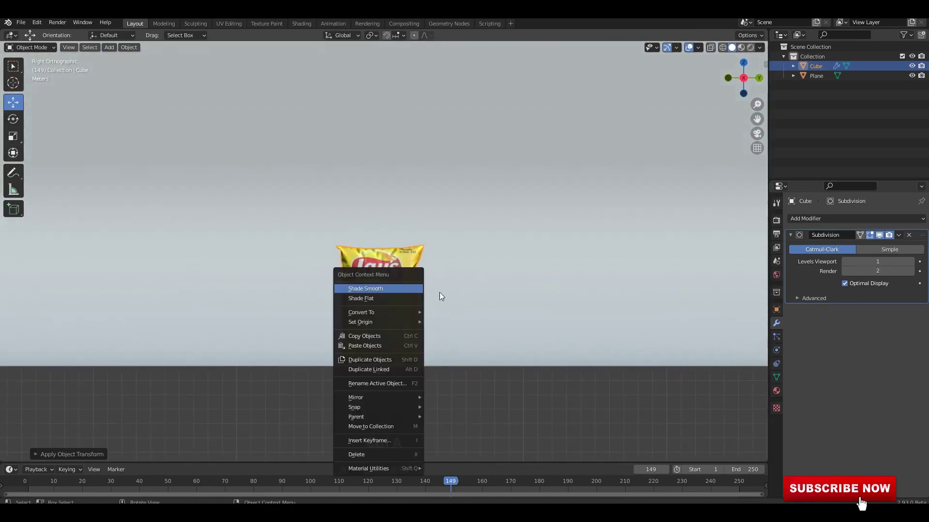
left_click(439, 332)
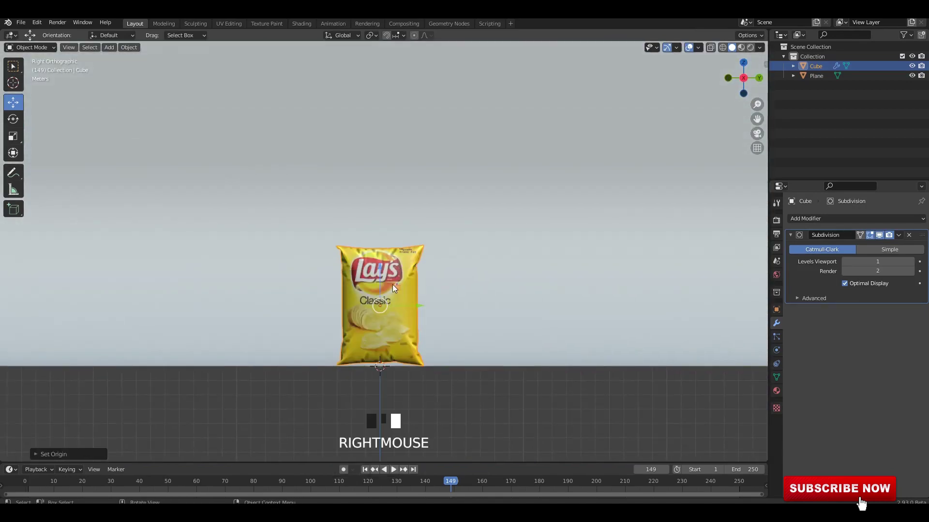
Step: Raise the bag vertically so it hangs well above the floor
scroll(392, 283, "down", 3)
left_click_drag(380, 255, 381, 147)
middle_click_drag(395, 204, 452, 212)
middle_click_drag(453, 213, 442, 230, "shift")
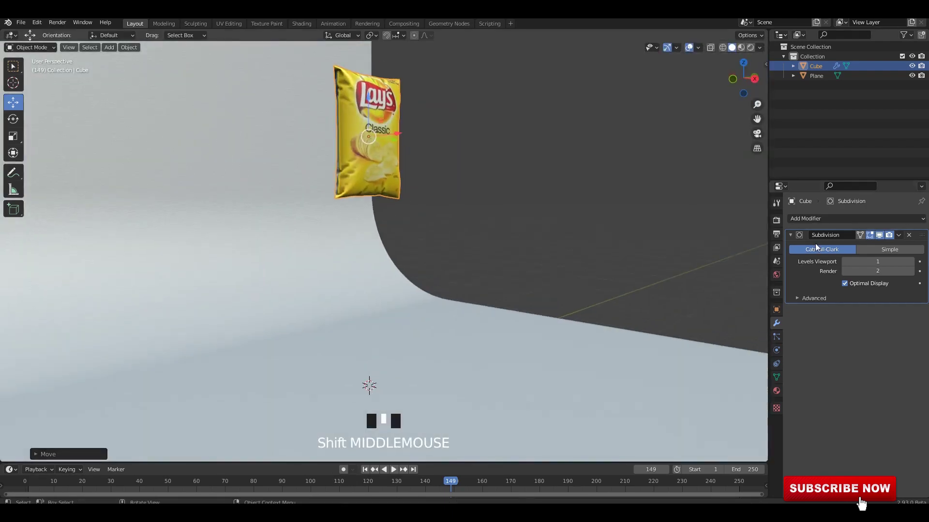
Step: Remove the Subdivision modifier from the bag
left_click(791, 235)
middle_click_drag(545, 233, 529, 215, "shift")
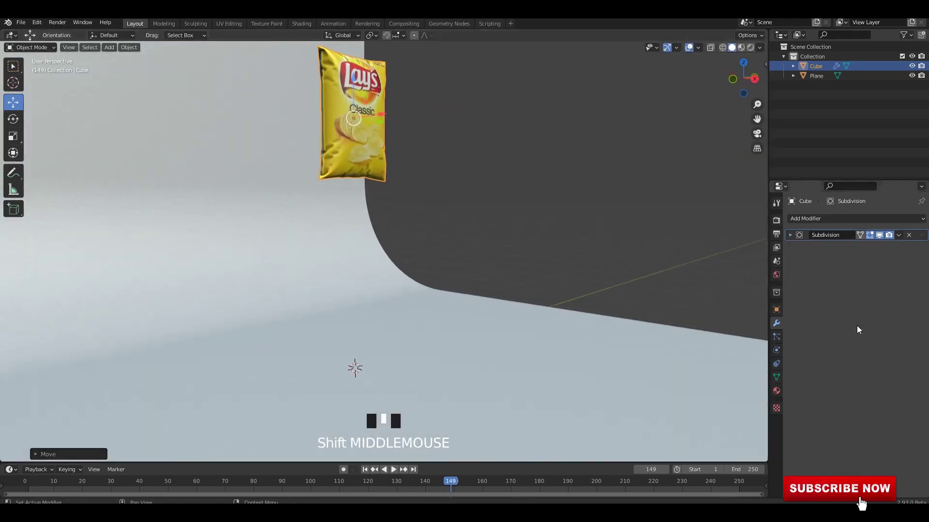
left_click(910, 235)
middle_click_drag(483, 169, 462, 173)
Step: Add an active Rigid Body to the bag, play its fall from frame 1, and rewind
left_click(776, 364)
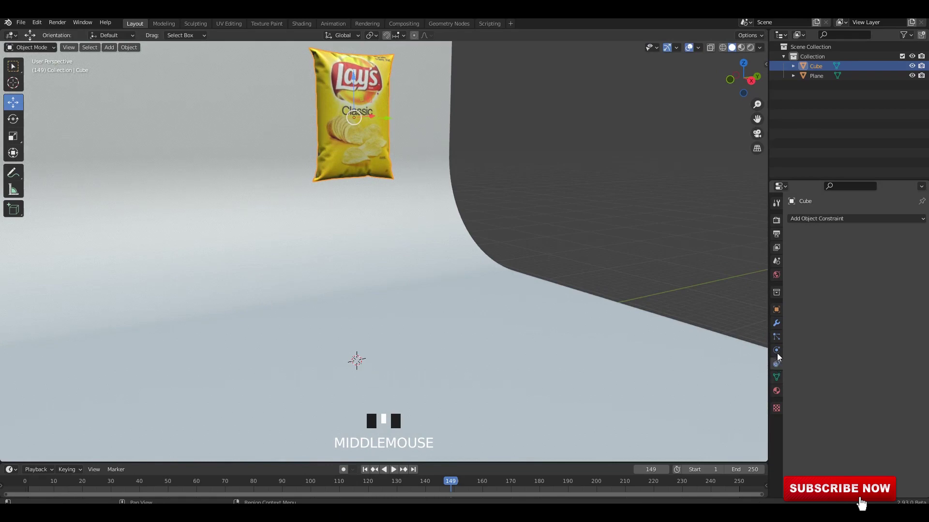
left_click(777, 352)
middle_click_drag(687, 290, 683, 294, "shift")
left_click(883, 240)
middle_click_drag(558, 259, 552, 246, "shift")
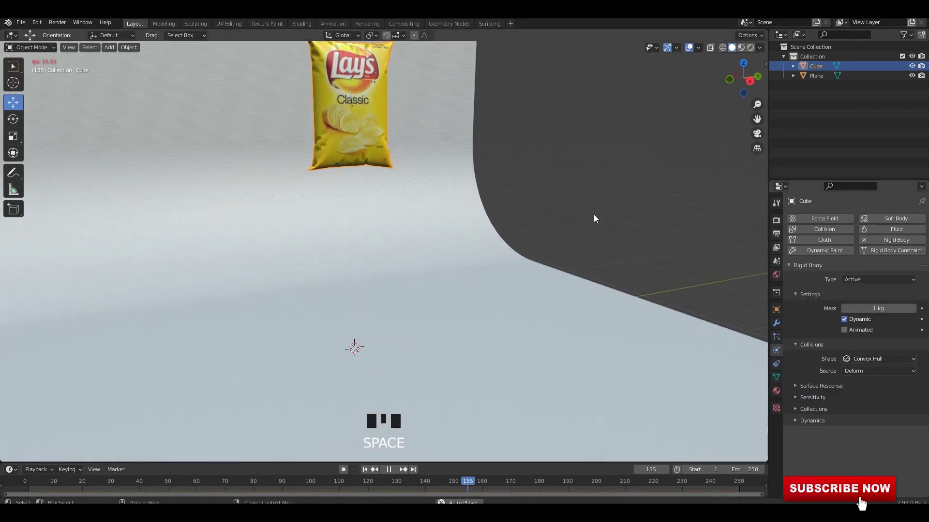
left_click(366, 470)
key("space")
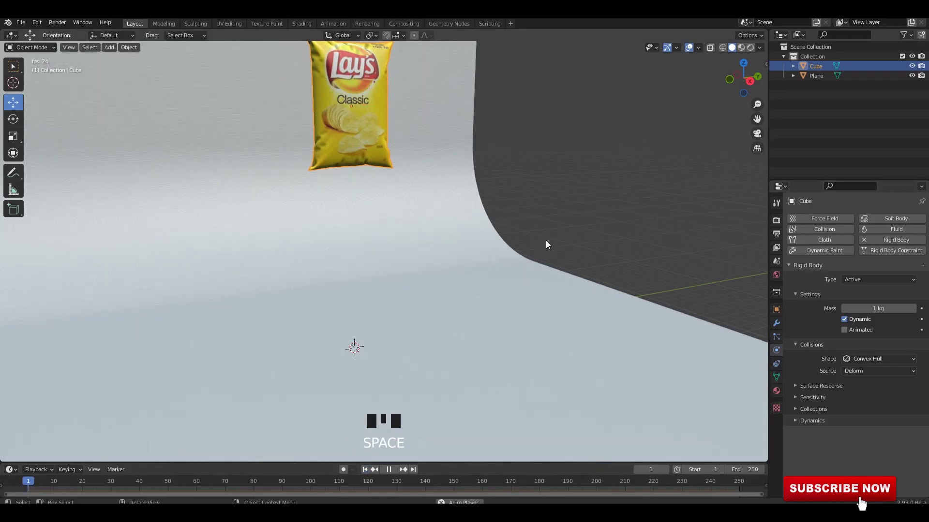
key("space")
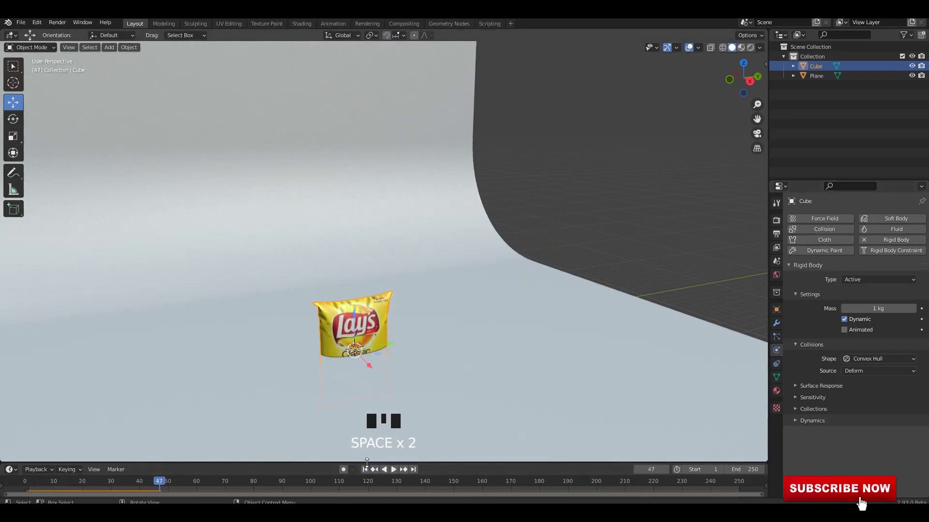
left_click(365, 469)
Step: Add a Rigid Body to the backdrop plane and set its type to Passive
left_click(477, 360)
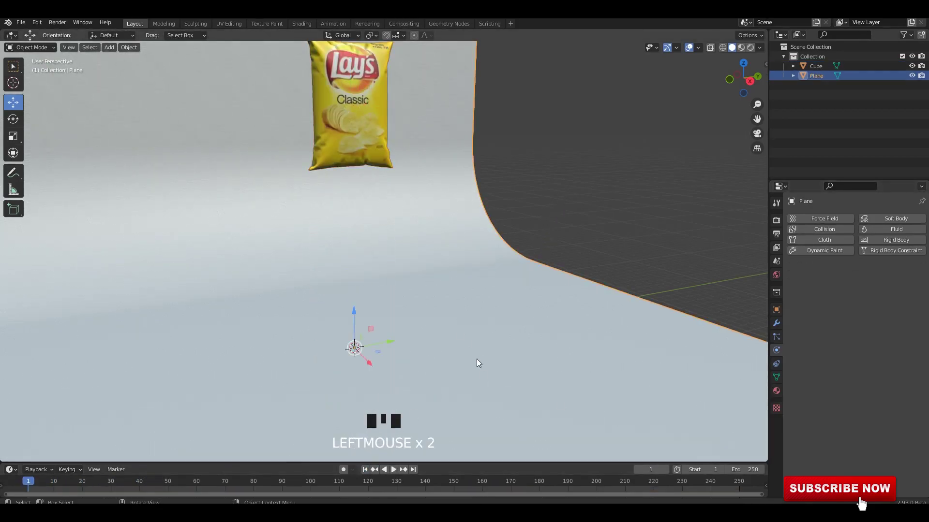
left_click(902, 241)
left_click(862, 279)
left_click(853, 302)
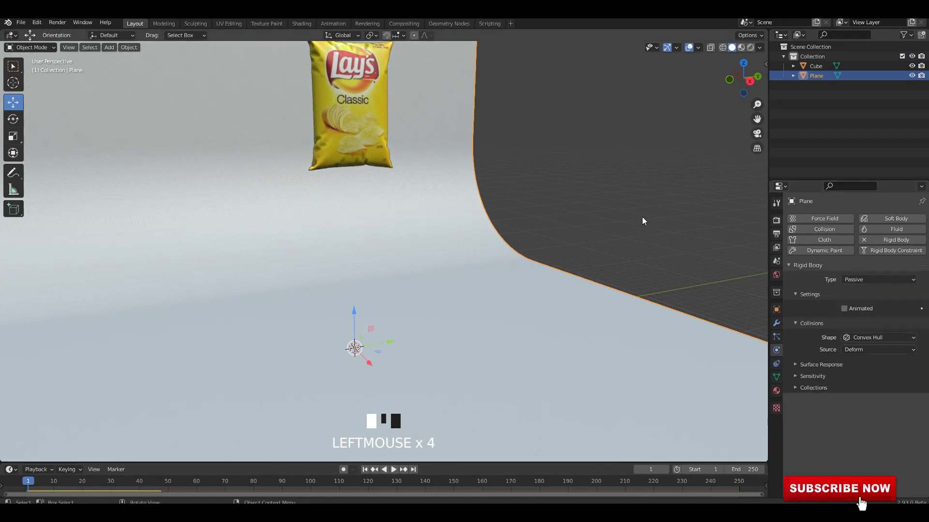
Step: Play the simulation to check how the bag collides with the passive backdrop, and rewind to frame 1
left_click(643, 216)
key("space")
left_click(364, 471)
scroll(431, 371, "down", 1)
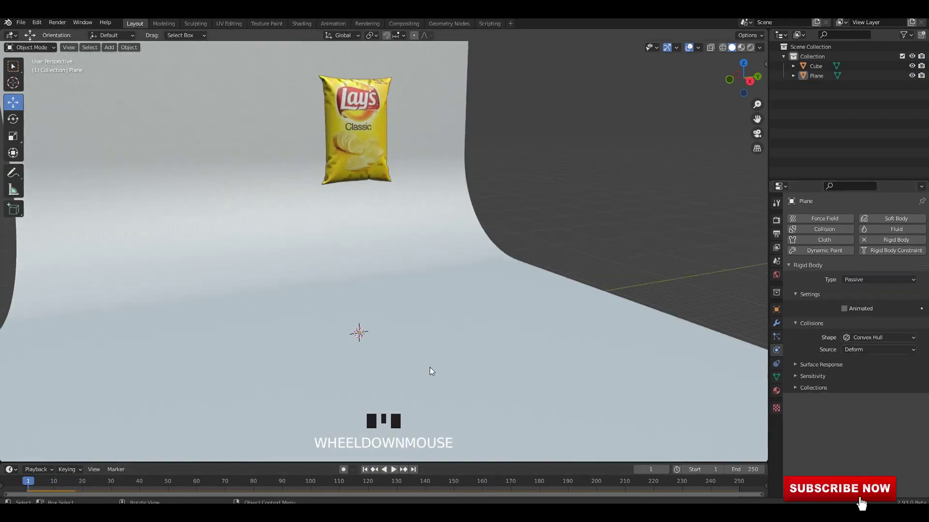
key("space")
key("space")
left_click(365, 470)
Step: Set the backdrop plane's collision shape to Mesh, replay the bag's fall, and rewind
left_click(546, 406)
left_click(883, 338)
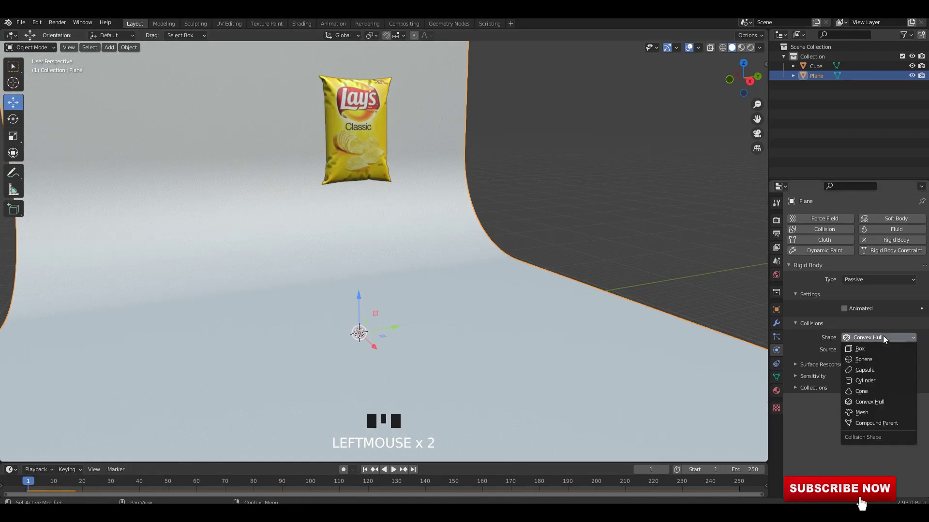
left_click(862, 413)
left_click(663, 252)
key("space")
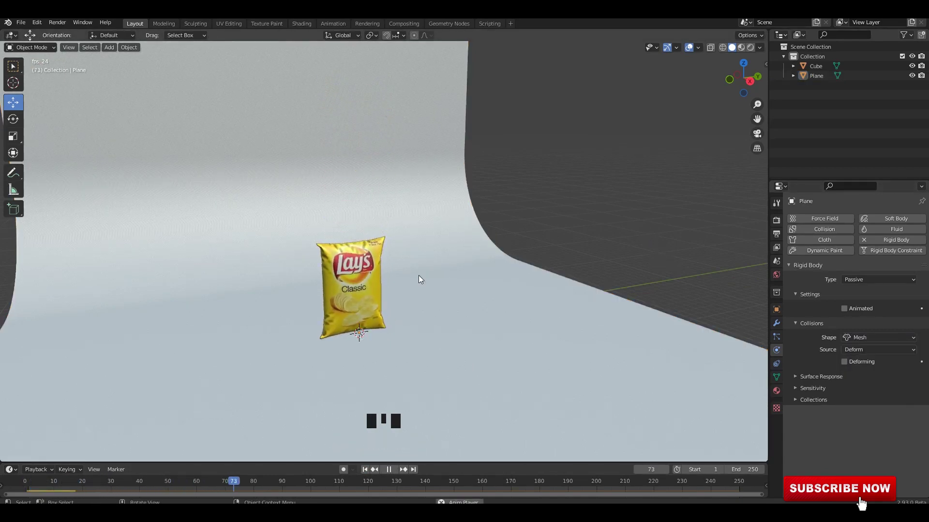
key("space")
left_click(365, 470)
Step: Add many evenly spaced loop cuts running lengthwise through the backdrop's floor, curve and wall
left_click(485, 317)
scroll(484, 317, "down", 3)
middle_click_drag(448, 304, 402, 266)
key("Tab")
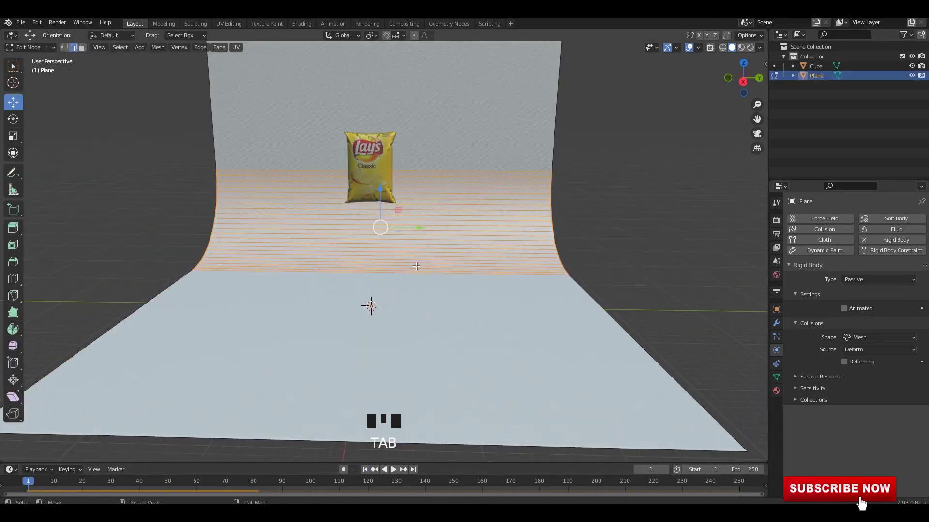
scroll(418, 267, "up", 18)
left_click(419, 269)
right_click(432, 287)
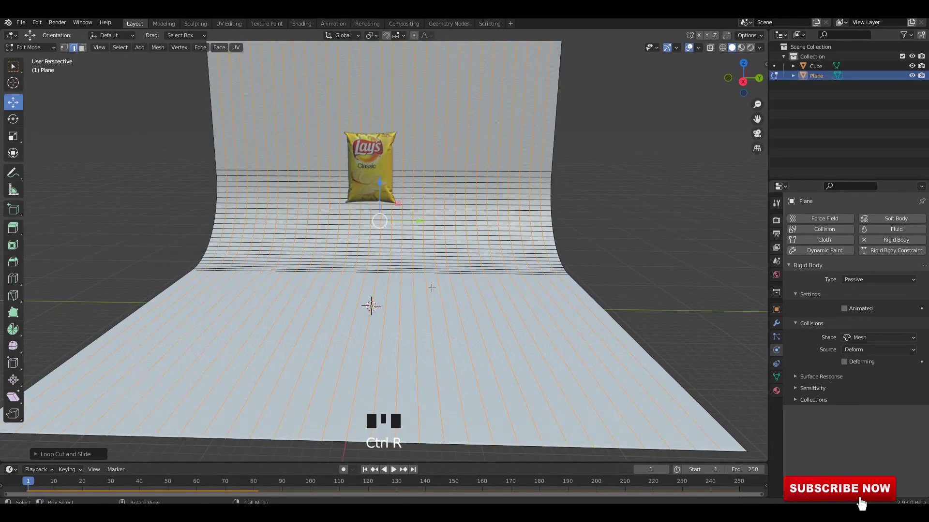
Step: Add 24 evenly spaced loop cuts across the flat floor section of the backdrop
key("ctrl+r")
scroll(451, 322, "up", 20)
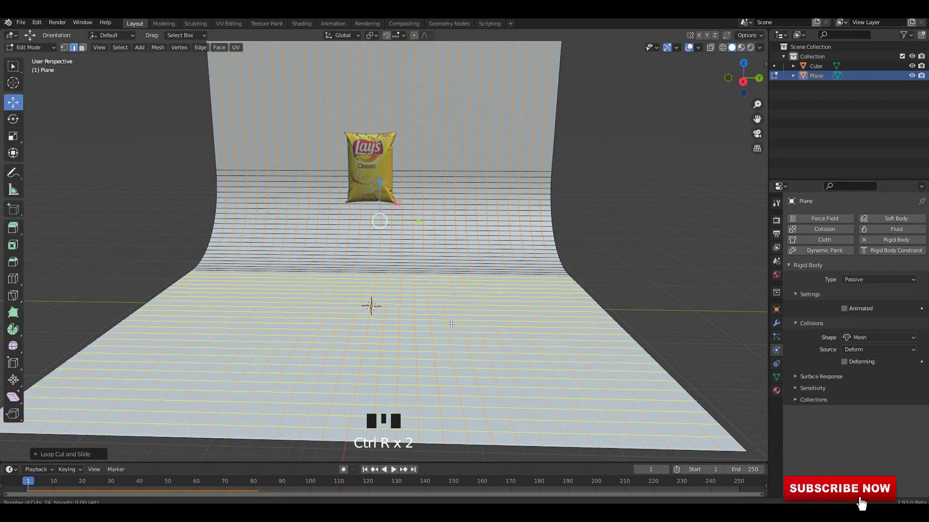
left_click(450, 322)
right_click(454, 320)
Step: Leave mesh editing, apply the backdrop's object transform, and save the file
key("Tab")
key("ctrl+a")
left_click(533, 233)
mouse_move(533, 233)
middle_mouse_down()
mouse_move(540, 242)
mouse_move(533, 232)
middle_mouse_up()
key("ctrl+s")
Step: Play the simulation and examine how the bag lands on the subdivided floor
left_click(536, 246)
middle_click_drag(531, 238, 490, 228)
key("space")
scroll(464, 228, "up", 2)
middle_click_drag(490, 228, 482, 228)
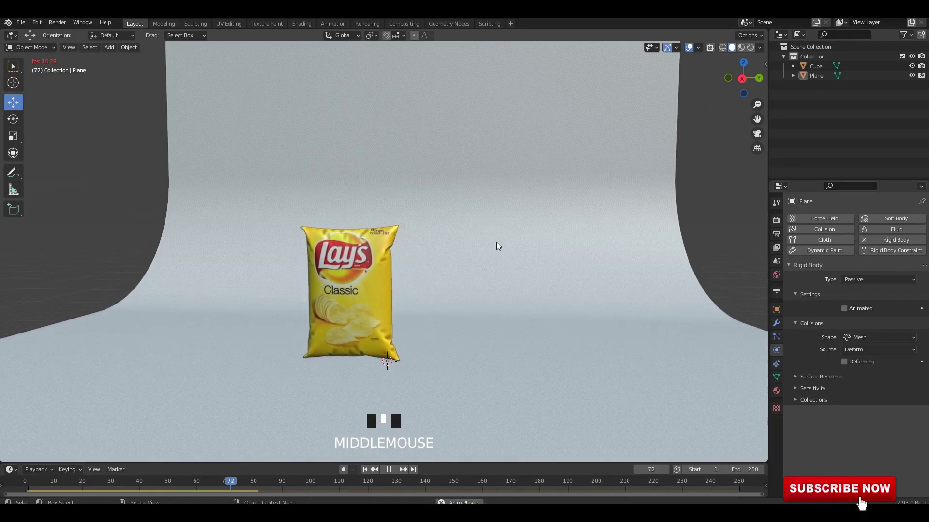
Step: Apply the backdrop plane's transform again and replay the bag's fall
left_click(542, 322)
key("ctrl+a")
left_click(543, 318)
middle_click_drag(500, 272, 523, 269)
key("space")
left_click(674, 220)
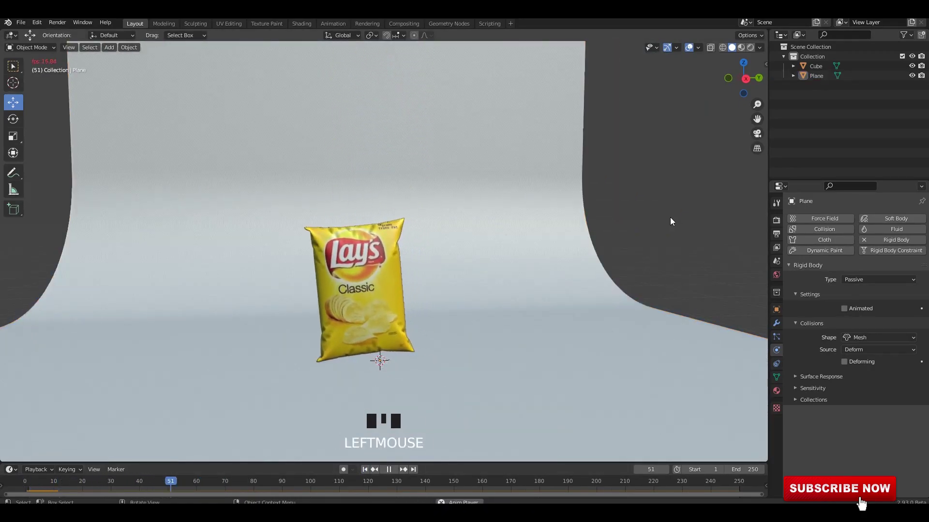
Step: Select the landed bag, check it in an orthographic side view, and save the file
left_click(366, 290)
middle_click_drag(535, 261, 571, 256, "alt")
middle_click_drag(570, 256, 600, 252, "alt")
key("ctrl+s")
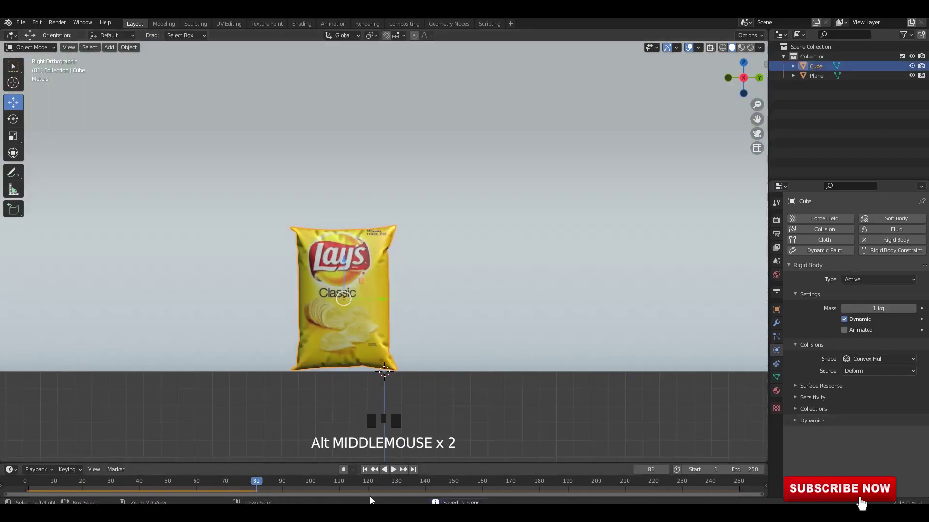
Step: Rewind to frame 1, set the bag's collision shape to Box, and play the simulation
left_click(366, 470)
middle_click_drag(459, 314, 462, 333, "shift")
middle_click_drag(446, 320, 455, 350)
scroll(466, 318, "down", 1)
left_click(875, 360)
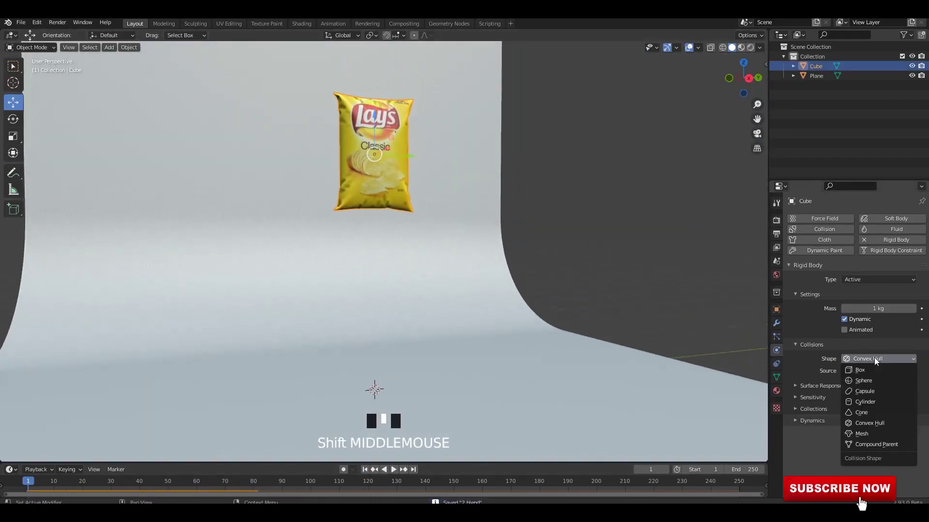
left_click(869, 370)
key("space")
middle_click_drag(591, 252, 524, 269)
middle_click_drag(530, 274, 534, 254, "shift")
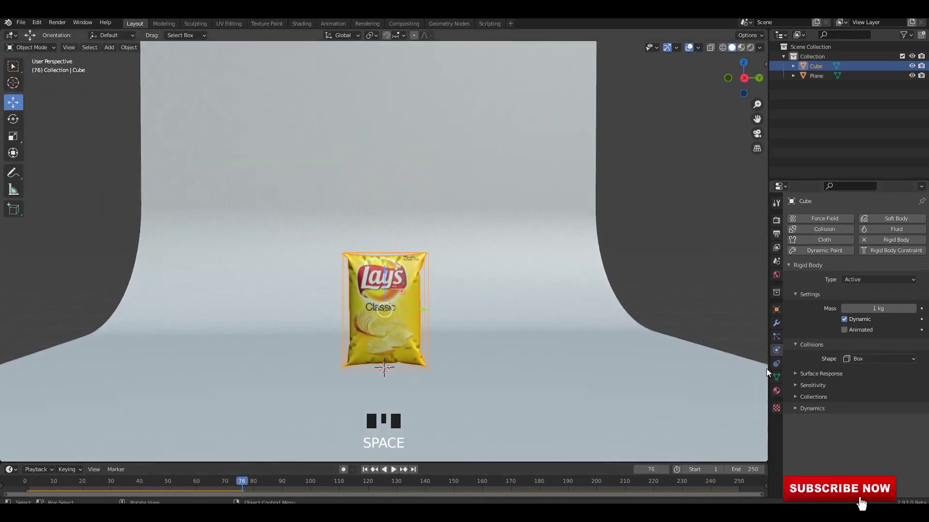
Step: Try the Cylinder collision shape on the bag and play the simulation from frame 1
left_click(870, 358)
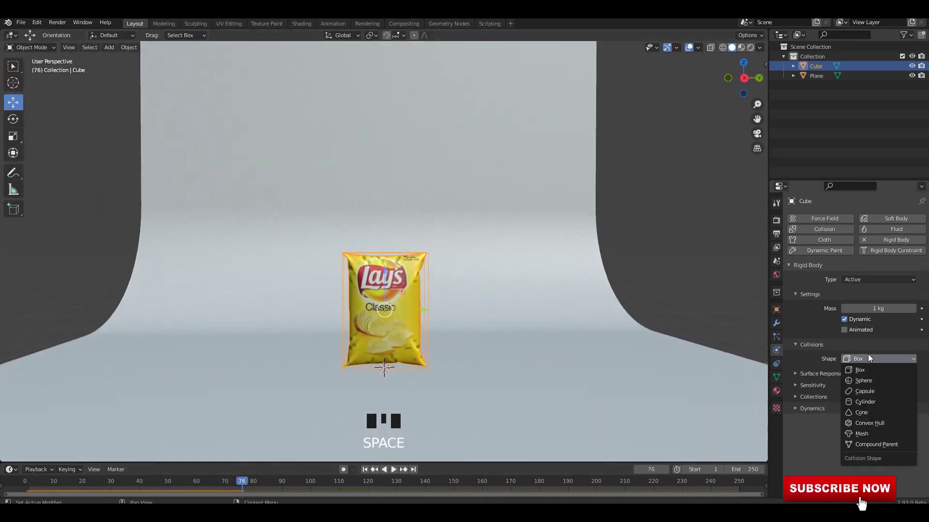
left_click(864, 402)
middle_click_drag(552, 283, 552, 264, "shift")
left_click(364, 470)
left_click(393, 470)
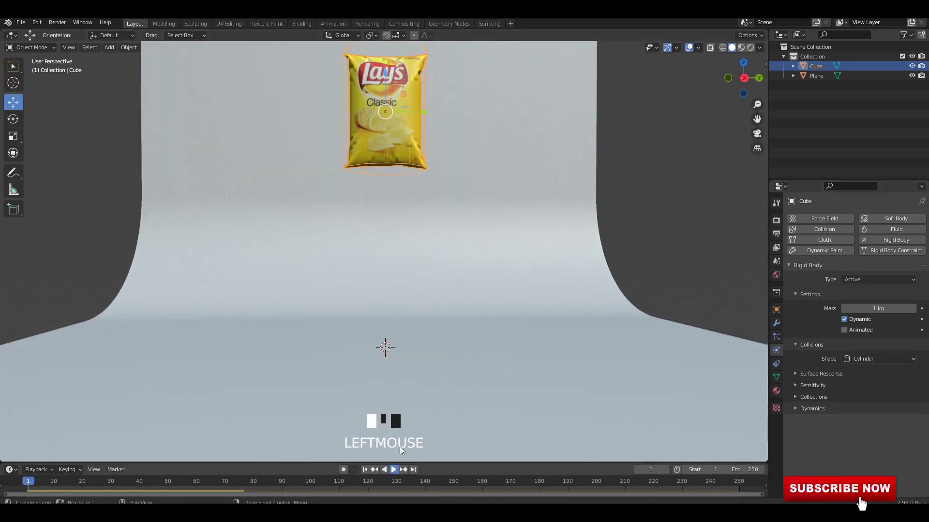
left_click(690, 195)
middle_click_drag(486, 218, 495, 240)
middle_click_drag(495, 241, 459, 232, "shift")
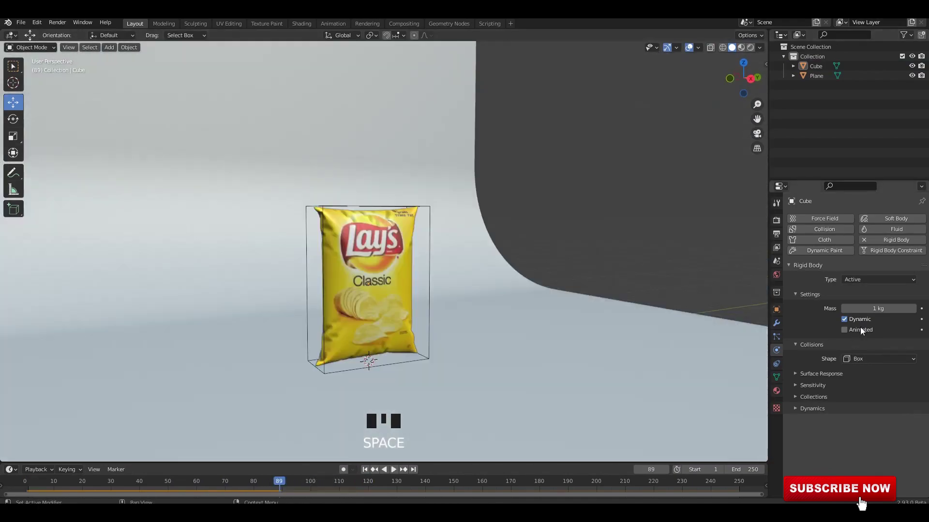
Step: Choose Box as the bag's collision shape, replay the drop from frame 1, and rewind
left_click(857, 360)
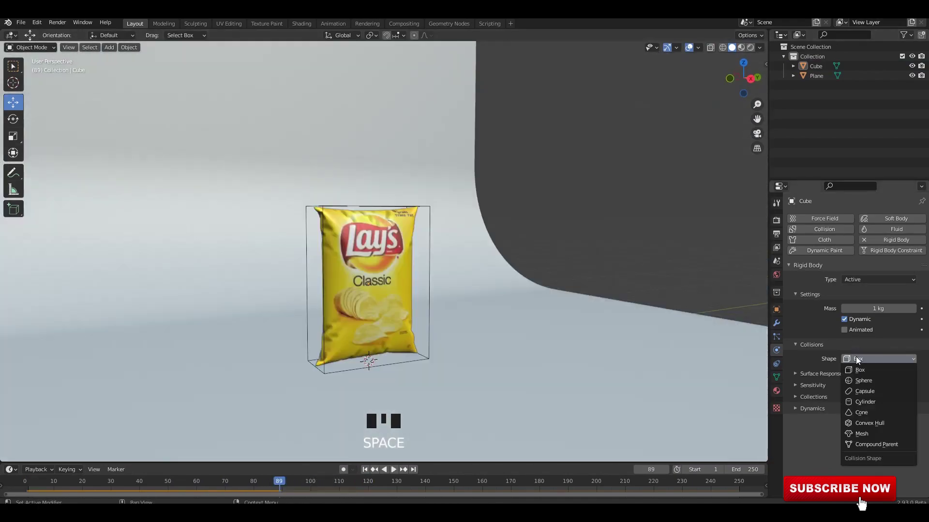
left_click(866, 371)
left_click(365, 470)
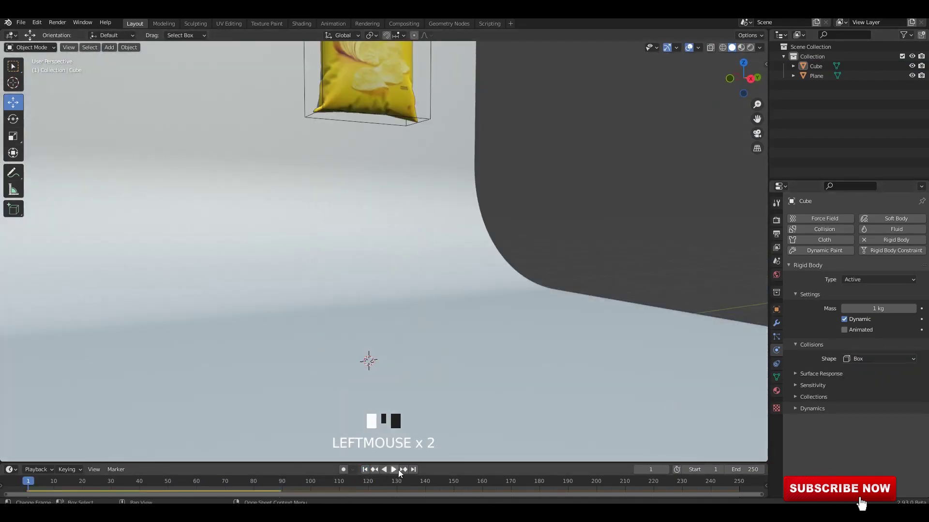
left_click(396, 470)
scroll(543, 193, "down", 3)
middle_click_drag(542, 192, 529, 196)
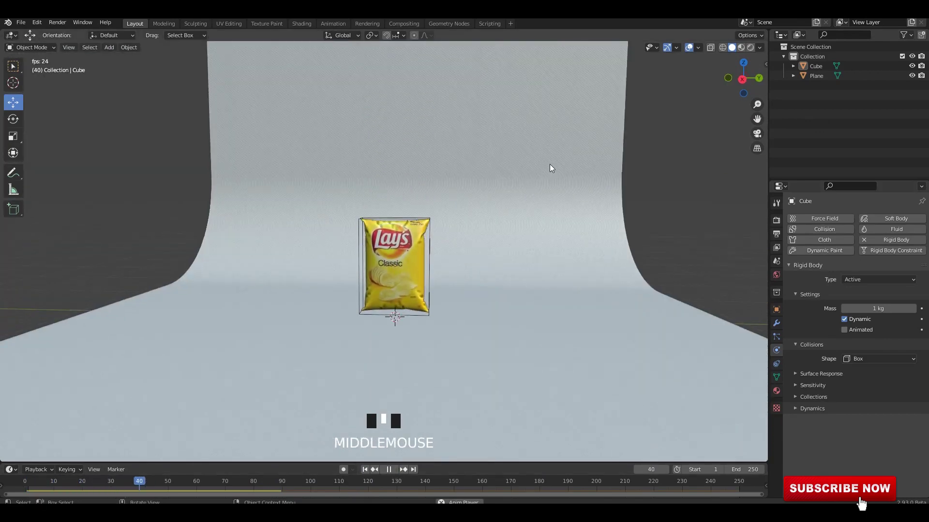
key("space")
left_click(365, 470)
Step: Duplicate the hanging bag and move the copy sideways along Y
middle_click_drag(422, 148, 445, 137, "alt")
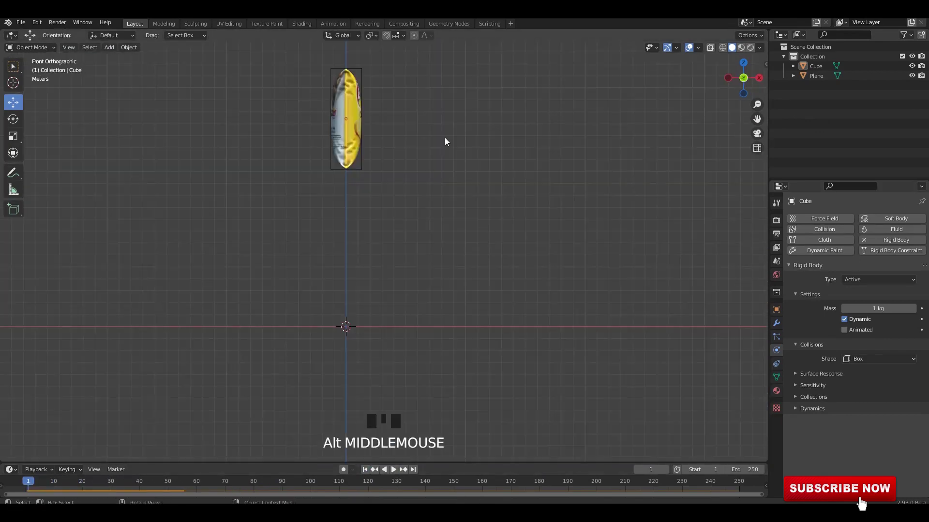
left_click(353, 141)
middle_click_drag(380, 219, 388, 308, "shift")
key("shift+d")
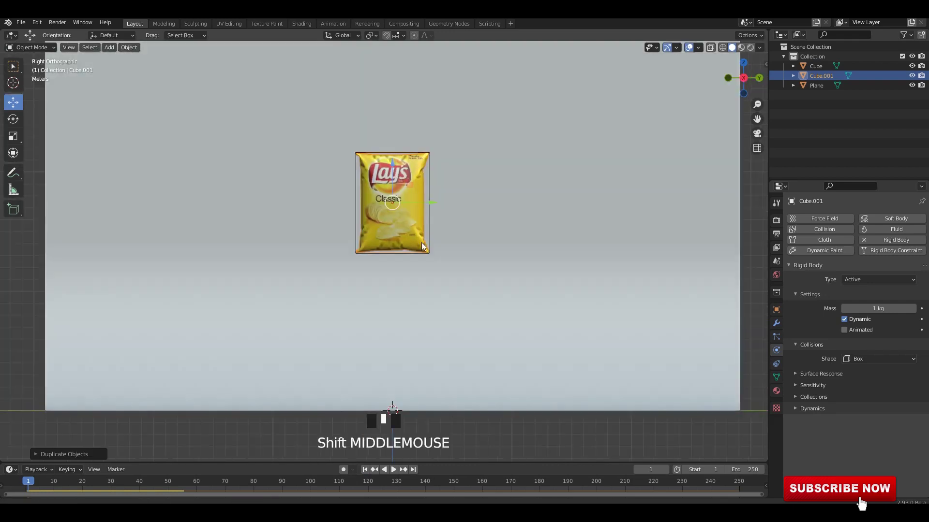
mouse_move(429, 223)
left_mouse_down()
mouse_move(369, 223)
mouse_move(507, 213)
mouse_move(495, 213)
left_mouse_up()
Step: Duplicate the bag again for the opposite side and raise both side copies above the original
key("shift+d")
right_click(383, 222)
key("KP_1")
middle_click_drag(281, 160, 323, 178, "shift")
left_click_drag(310, 194, 314, 147)
key("KP_3")
middle_click_drag(449, 175, 449, 250, "shift")
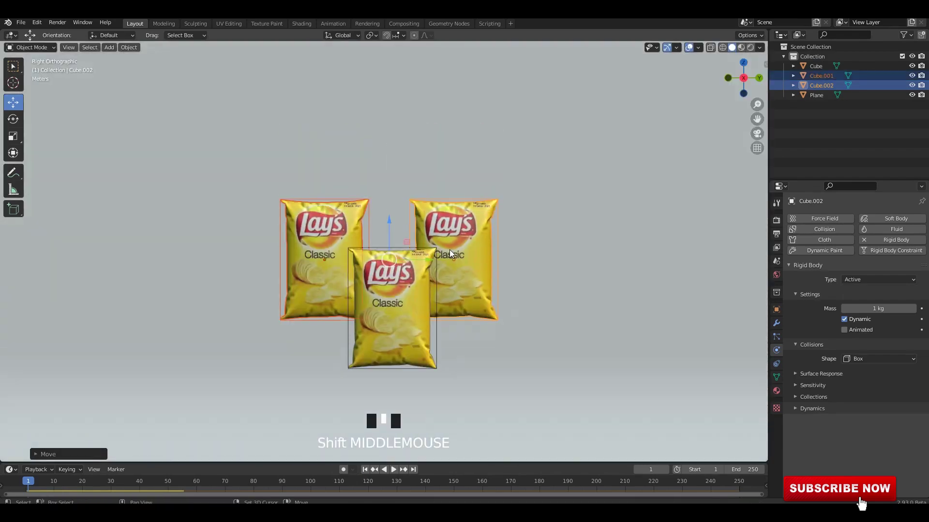
Step: Duplicate the two raised bags and place the new pair higher and offset along X
key("shift+d")
right_click(427, 184)
middle_click_drag(391, 221, 398, 271, "shift")
left_click_drag(398, 271, 406, 195)
middle_click_drag(371, 256, 401, 261, "alt")
left_click_drag(337, 239, 287, 238)
middle_click_drag(375, 231, 436, 254, "alt")
Step: Spread the two topmost bags outward along Y to form a V-shaped arrangement
left_click(445, 255)
left_click(465, 255)
left_click_drag(469, 255, 510, 255)
left_click(319, 240)
left_click_drag(345, 256, 319, 257)
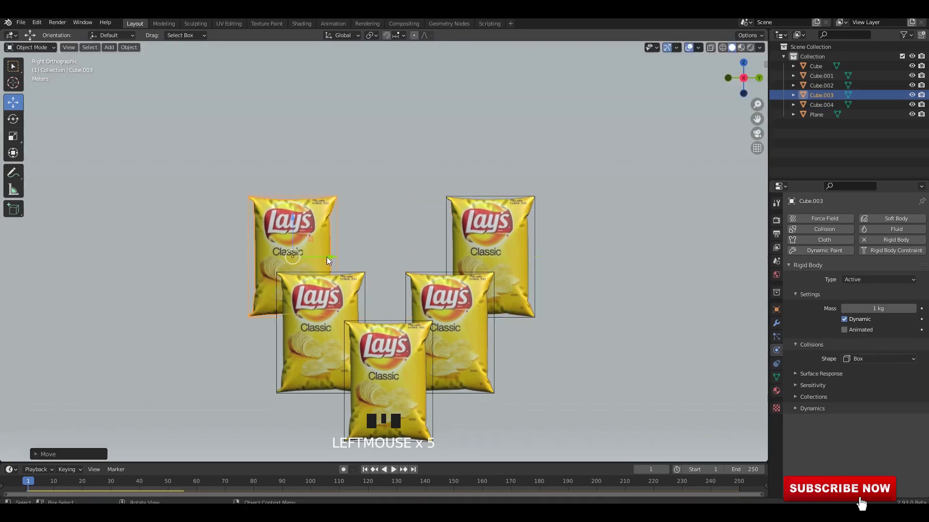
Step: Play the rigid body simulation in perspective view and check how the five bags land on the backdrop
middle_click_drag(370, 251, 406, 167)
left_click(607, 245)
scroll(576, 245, "up", 2)
middle_click_drag(588, 322, 608, 241, "shift")
key("space")
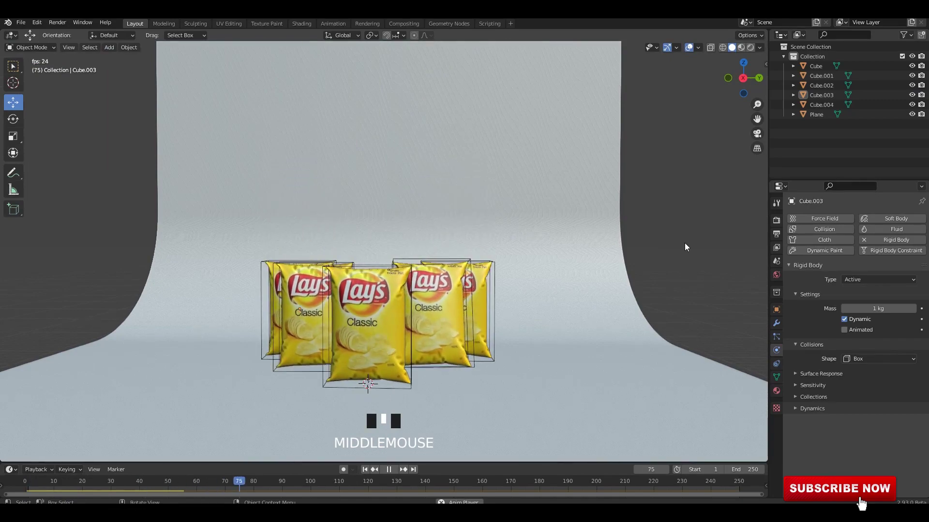
key("space")
middle_click_drag(595, 251, 633, 240)
middle_click_drag(633, 240, 579, 222, "shift")
key("space")
key("space")
Step: Replay the bag drop from the first frame and examine the landed bags up close
left_click(365, 470)
left_click(394, 470)
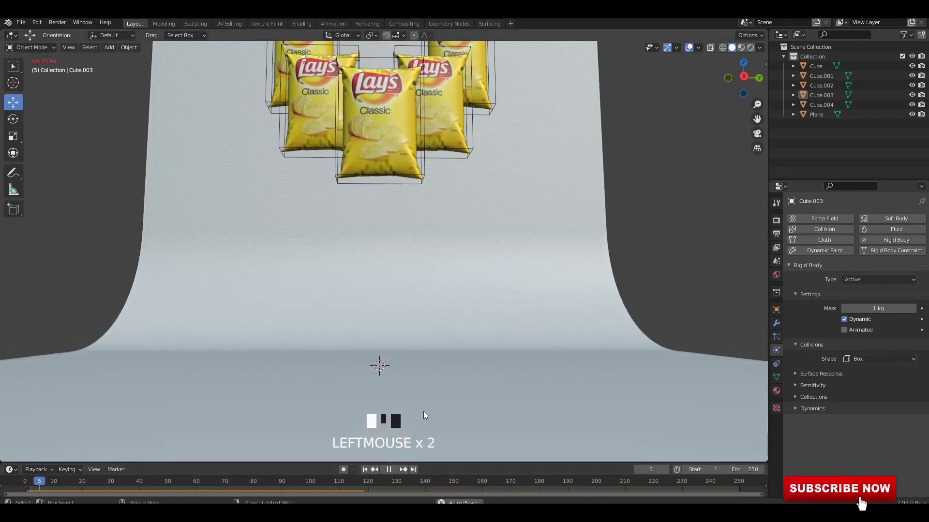
middle_click_drag(579, 152, 484, 193)
key("space")
scroll(564, 209, "up", 2)
middle_click_drag(488, 194, 518, 166, "alt")
Step: Hide the viewport overlays and play the animation in reverse
left_click(689, 47)
middle_click_drag(635, 117, 638, 104, "shift")
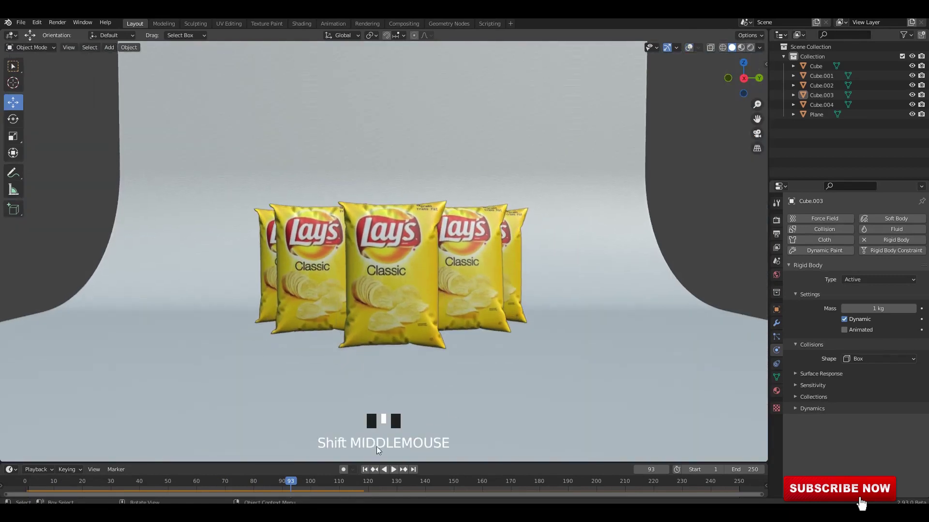
left_click(384, 469)
key("space")
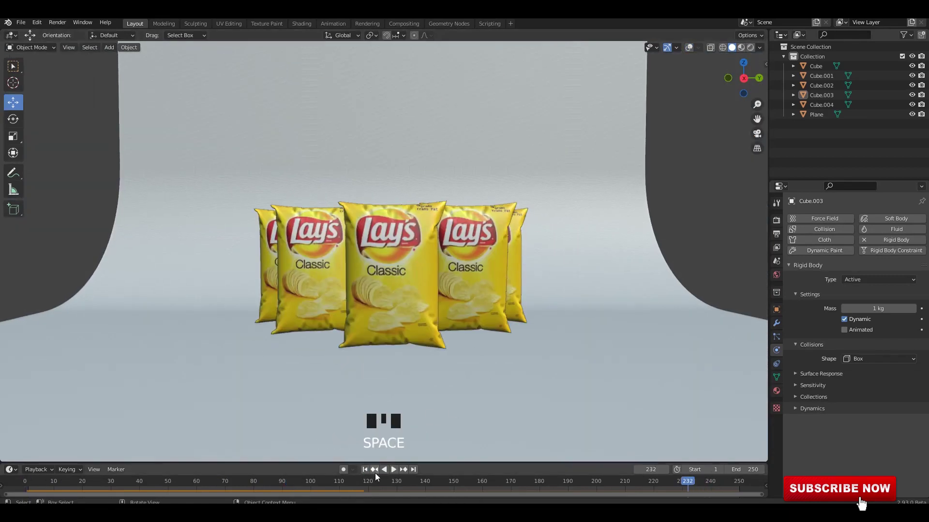
Step: Replay the drop from the first frame without overlays and pause once the bags have landed
left_click(365, 470)
left_click(393, 470)
middle_click_drag(622, 220, 612, 232, "shift")
middle_click_drag(602, 213, 587, 228, "shift")
key("space")
middle_click_drag(523, 253, 523, 254)
Step: Enable viewport shadows at 0.190 and set the screen-space cavity valley to 2.000
left_click(759, 48)
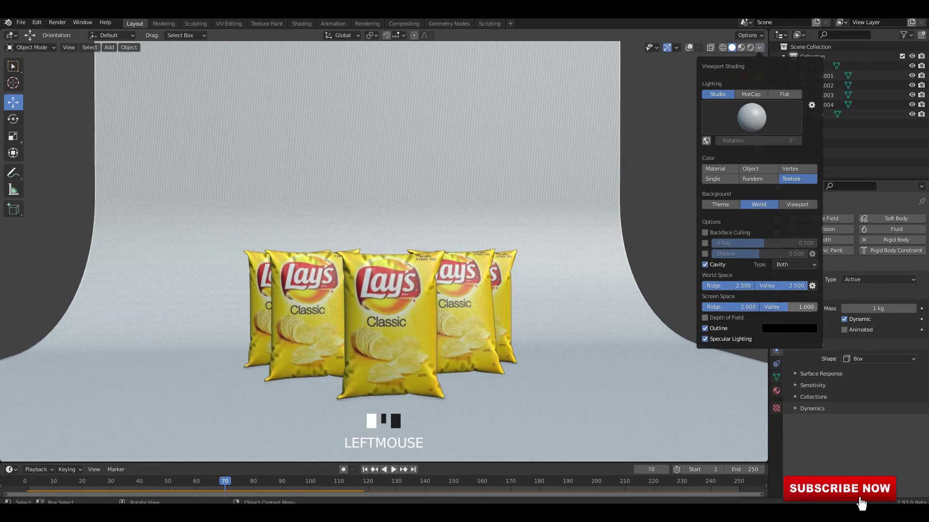
left_click(706, 255)
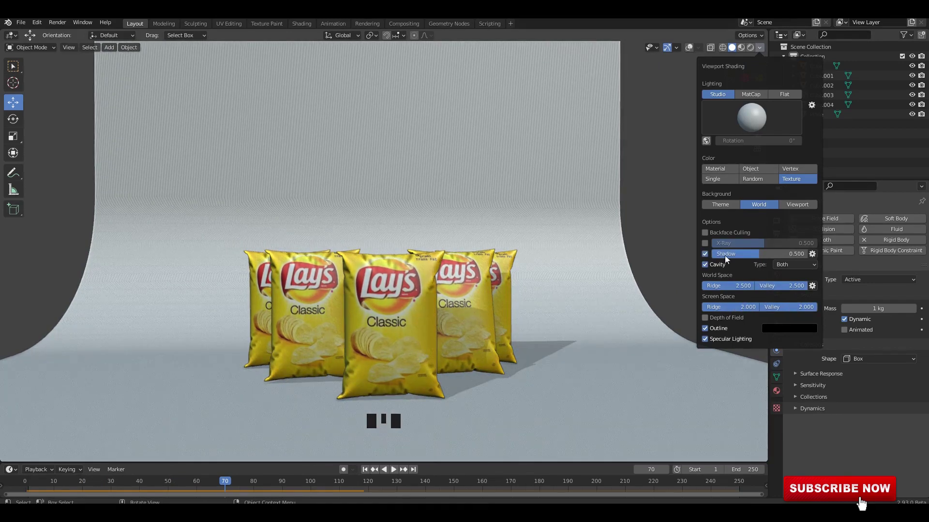
left_click_drag(725, 256, 703, 255)
Step: Try different studio and MatCap lighting presets on the scene, including red, glossy grey, green and orange
left_click(751, 120)
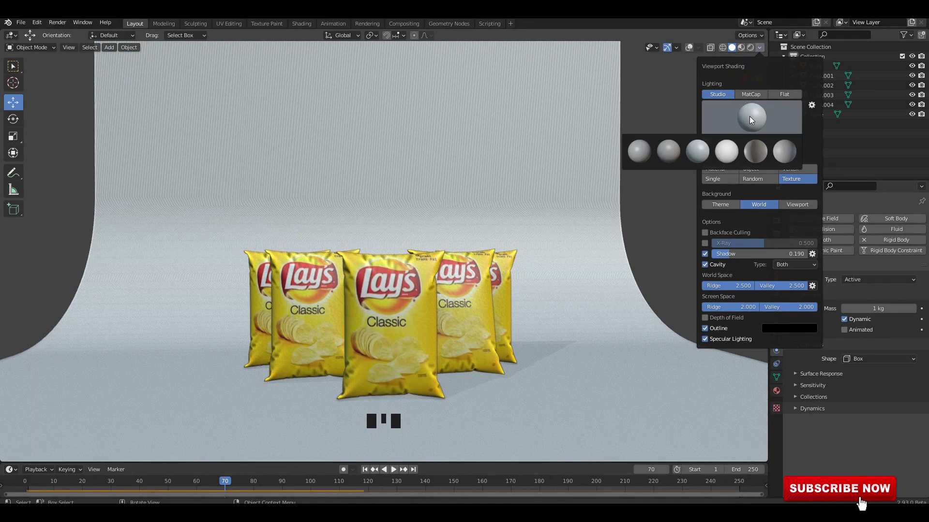
left_click(719, 160)
left_click(745, 95)
left_click(750, 120)
left_click(613, 184)
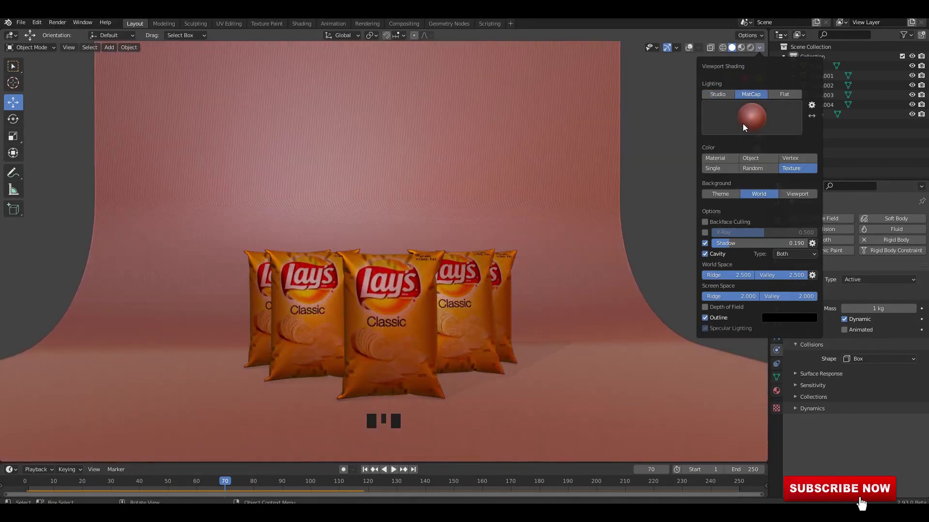
left_click(744, 127)
left_click(726, 151)
left_click(755, 123)
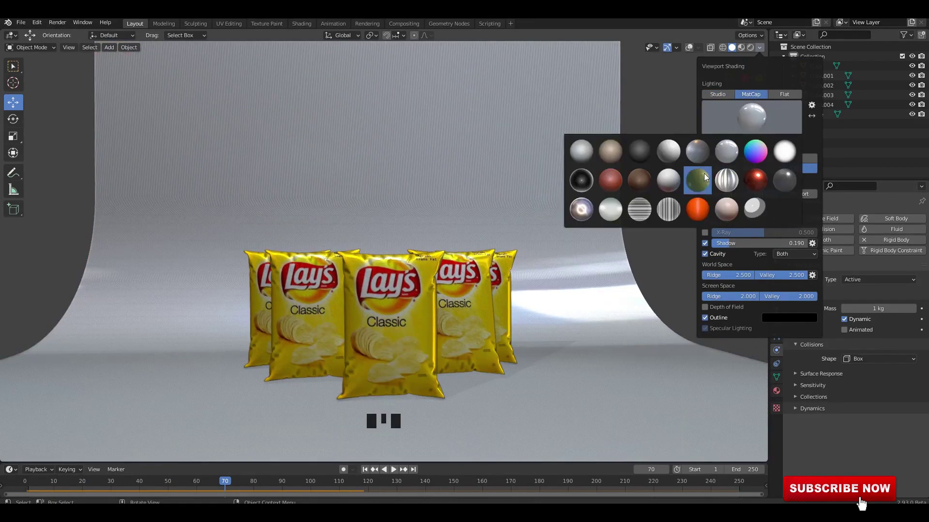
left_click(698, 180)
left_click(752, 121)
left_click(699, 208)
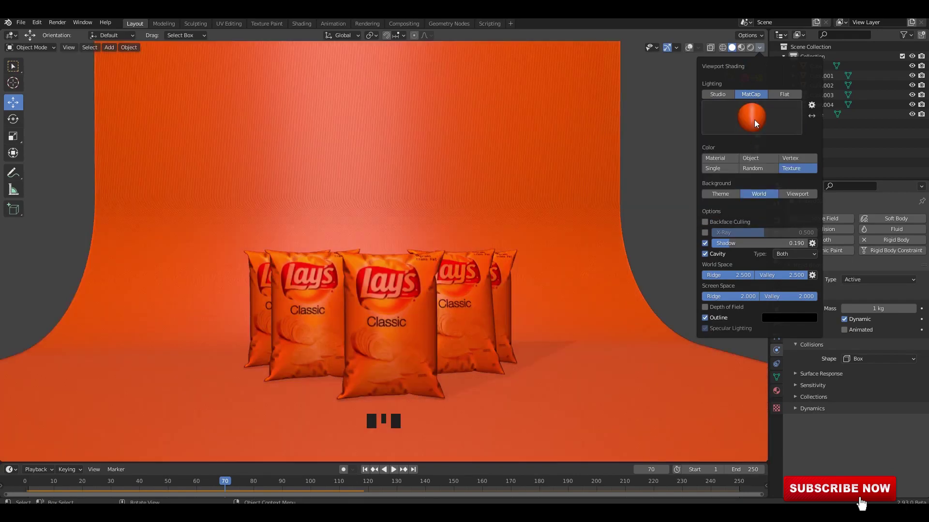
Step: Apply the pale pinkish-beige MatCap to the viewport and preview the animation with it
left_click(755, 120)
left_click(725, 216)
left_click(771, 122)
left_click(730, 211)
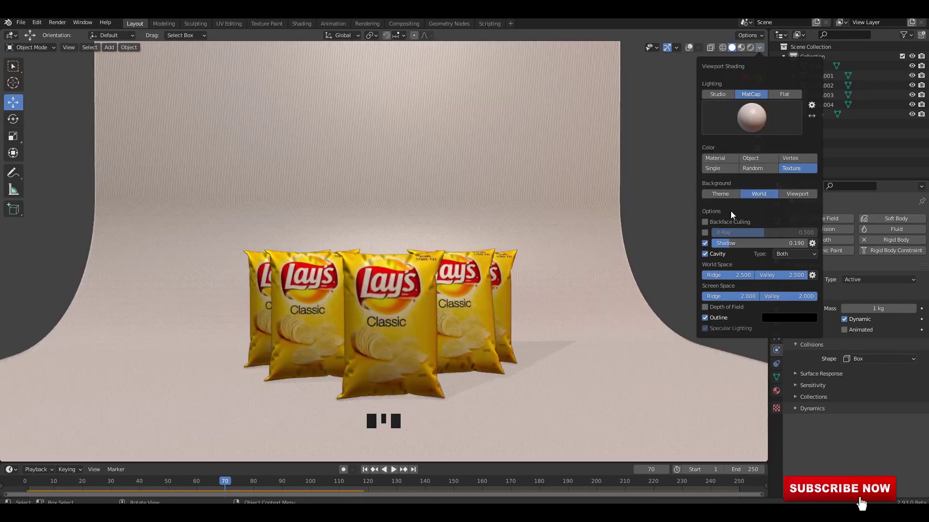
left_click_drag(612, 213, 644, 210, "alt")
middle_click_drag(625, 220, 632, 158, "shift")
scroll(603, 162, "up", 1)
key("space")
key("space")
Step: Switch to material preview and enable Eevee's Bloom and Ambient Occlusion with distance 2 m and factor 2.00
left_click(742, 47)
middle_click_drag(578, 184, 711, 174)
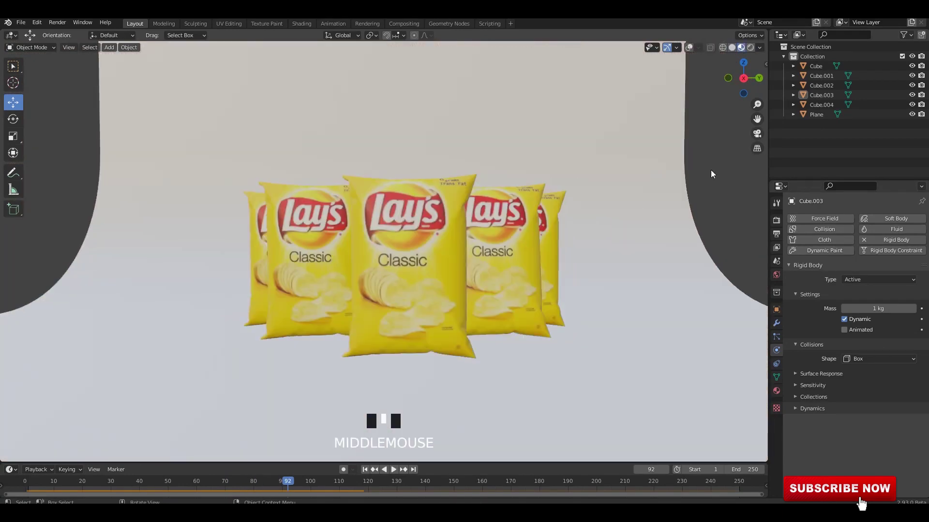
left_click(775, 219)
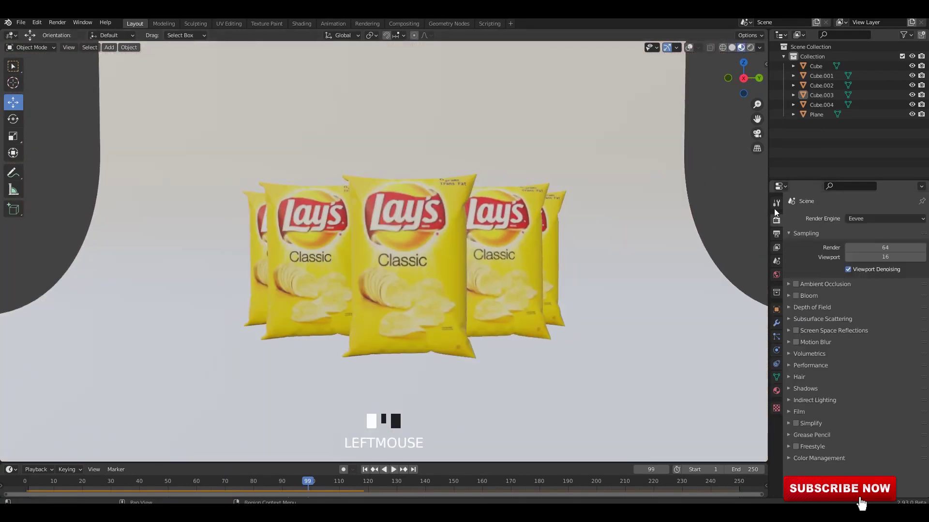
left_click(795, 295)
left_click(828, 285)
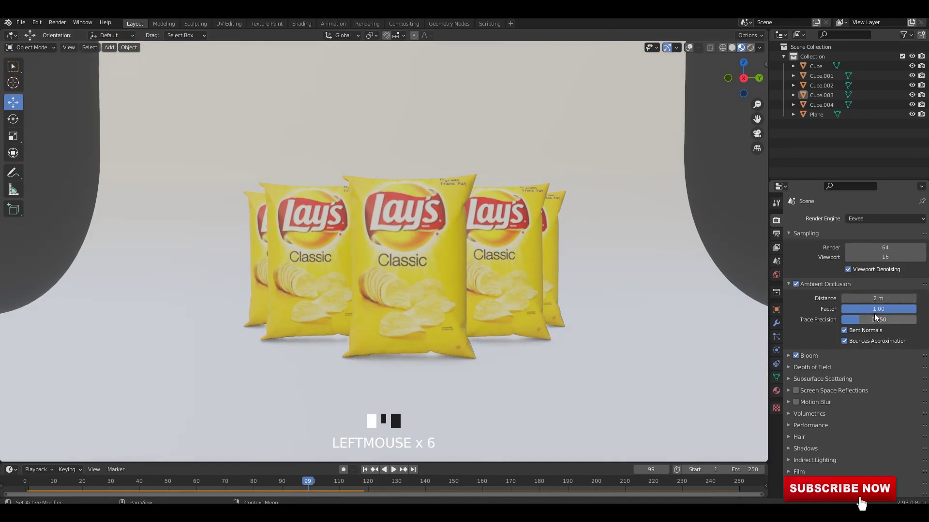
middle_click_drag(528, 278, 545, 278)
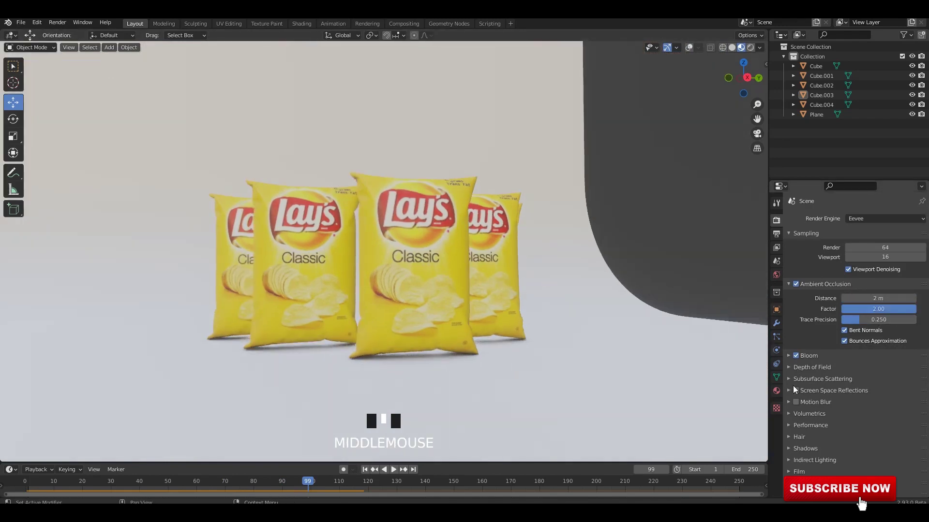
Step: Enable Screen Space Reflections and set the color management look to Very High Contrast
scroll(846, 419, "down", 6)
left_click(836, 493)
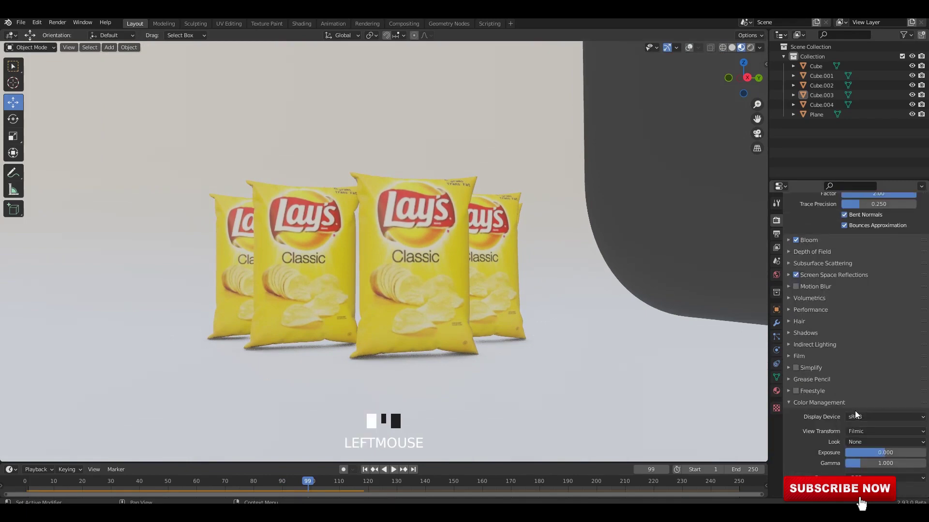
left_click(872, 442)
left_click(871, 420)
scroll(573, 219, "down", 1)
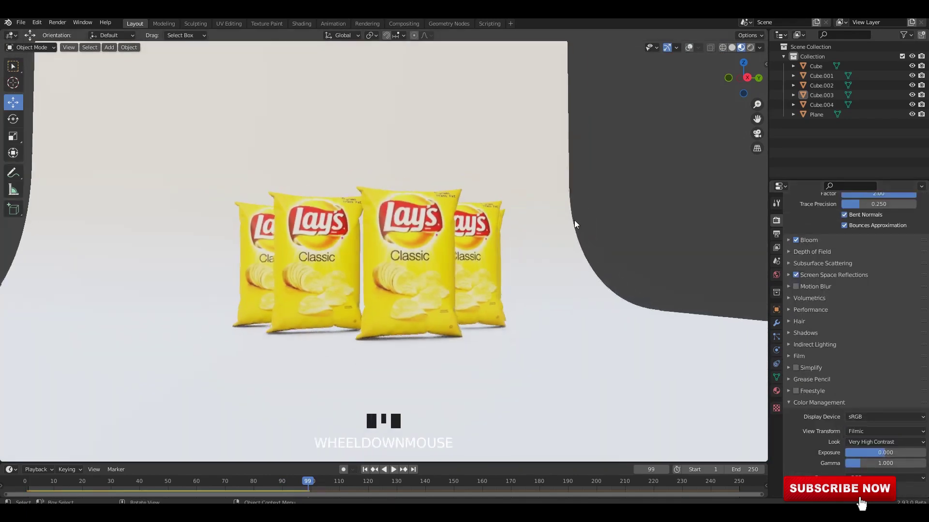
Step: Select the curved backdrop plane behind the bags
middle_click_drag(574, 220, 495, 141)
left_click(489, 132)
scroll(495, 141, "up", 3)
middle_click_drag(495, 80, 492, 70)
left_click(492, 69)
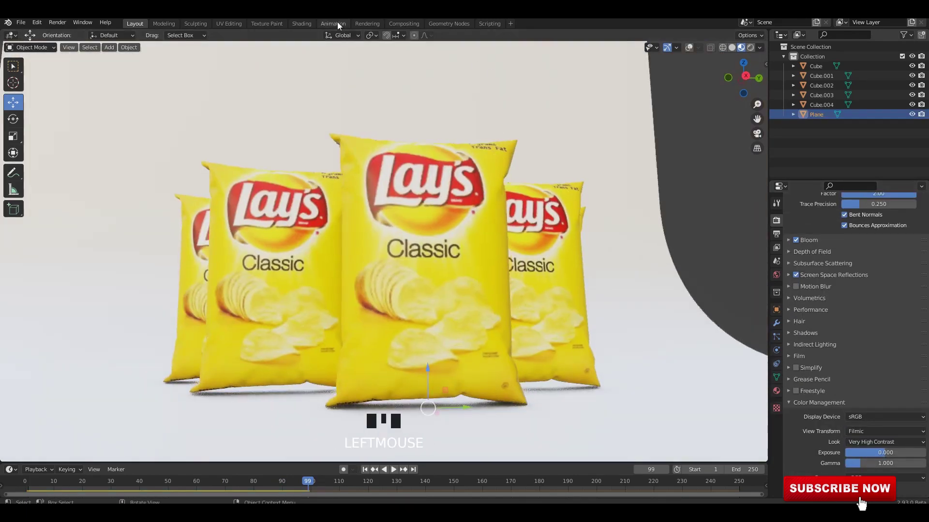
Step: In the Animation workspace, enlarge the viewports over the dope sheet and show the bags from the front in material preview in the smaller viewport
left_click(338, 23)
scroll(483, 192, "down", 2)
middle_click_drag(484, 192, 469, 190)
scroll(227, 208, "down", 2)
left_click(431, 365)
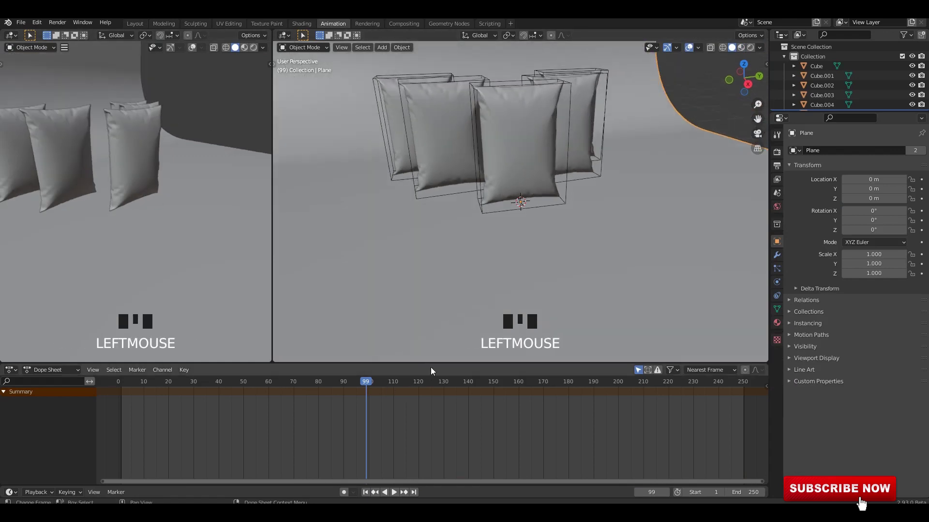
left_click_drag(431, 363, 433, 436)
scroll(170, 190, "down", 1)
middle_click_drag(170, 190, 145, 216)
scroll(152, 176, "up", 2)
scroll(145, 216, "up", 1)
mouse_move(145, 217)
middle_mouse_down("shift")
mouse_move(155, 218)
mouse_move(151, 207)
middle_mouse_up("shift")
left_click(243, 48)
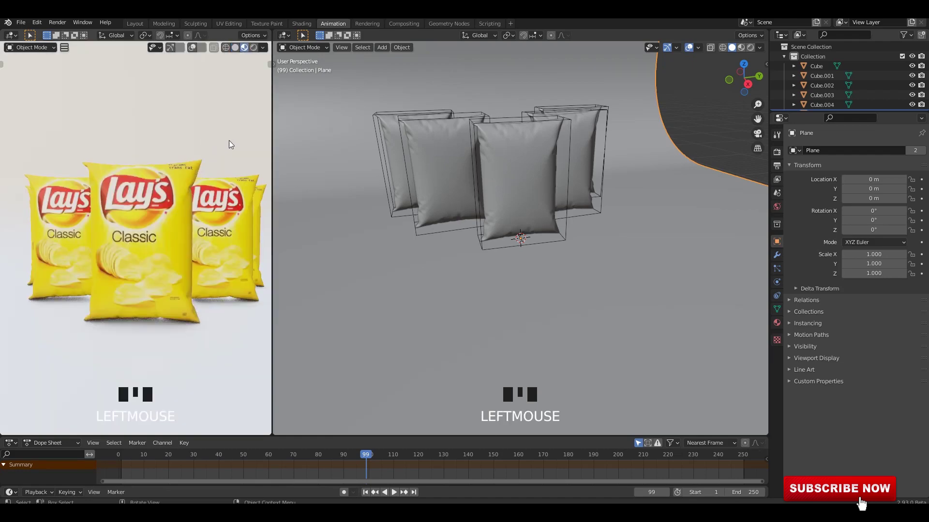
Step: In the Shading workspace, give the backdrop plane a new material and darken its base color to mid grey
left_click(301, 19)
scroll(558, 159, "up", 2)
scroll(552, 193, "down", 4)
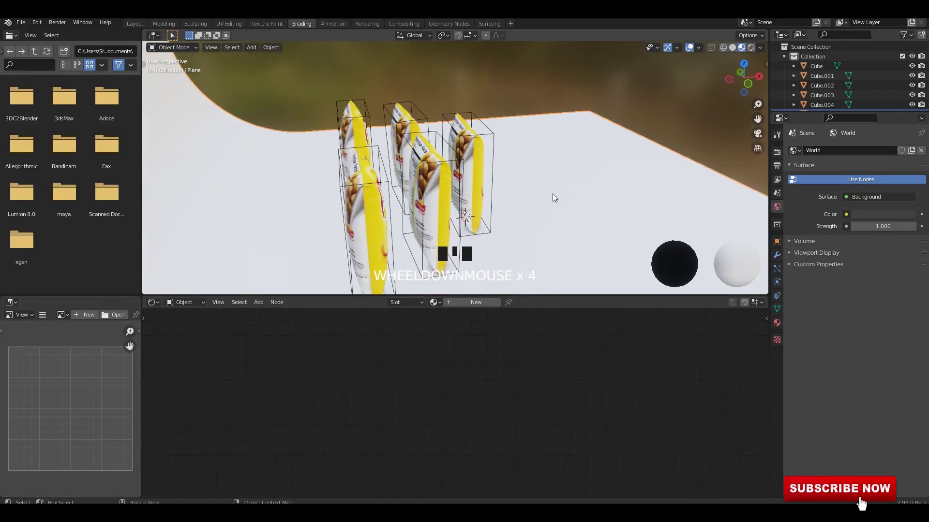
left_click(490, 302)
left_click(490, 303)
scroll(539, 372, "up", 2)
middle_click_drag(539, 374, 403, 387)
left_click(540, 409)
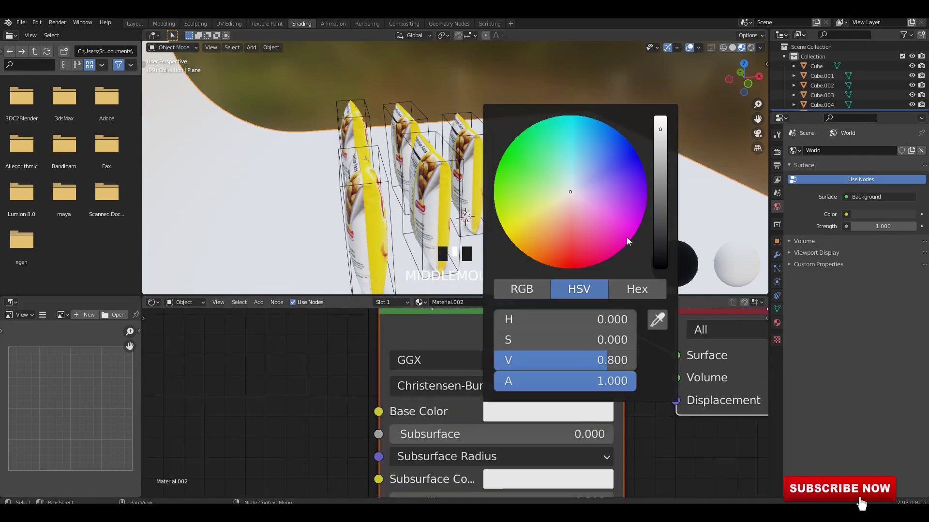
left_click(660, 146)
left_click_drag(659, 146, 660, 185)
left_click(698, 122)
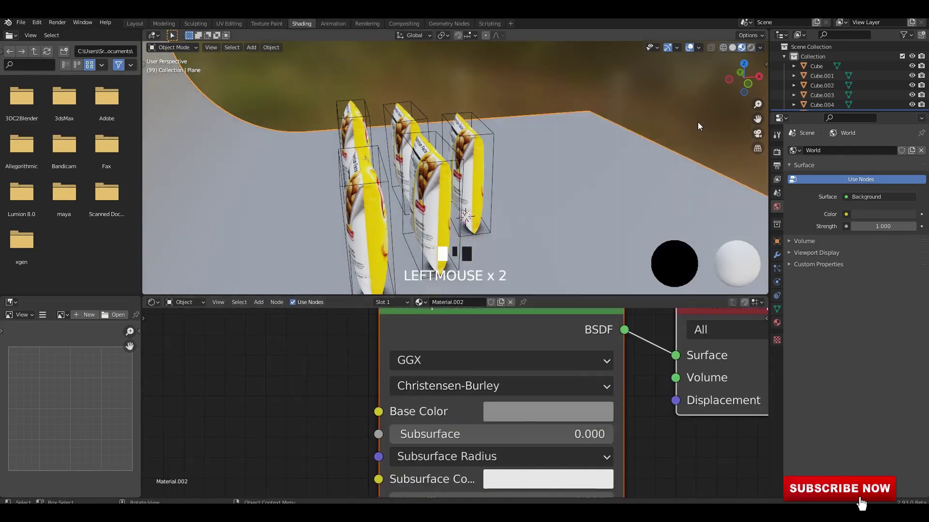
middle_click_drag(614, 170, 489, 204)
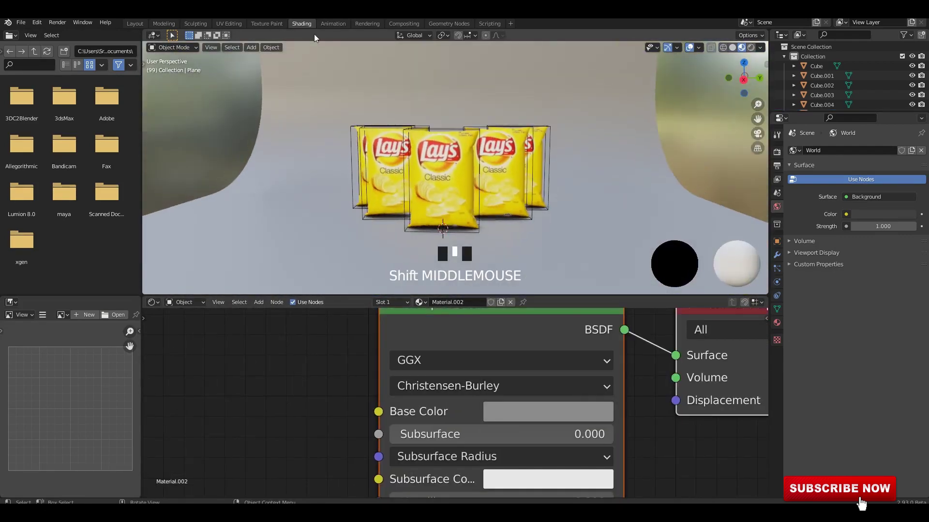
Step: Return to the Animation workspace and briefly play the simulation against the grey backdrop
left_click(331, 24)
key("space")
scroll(205, 234, "down", 1)
key("space")
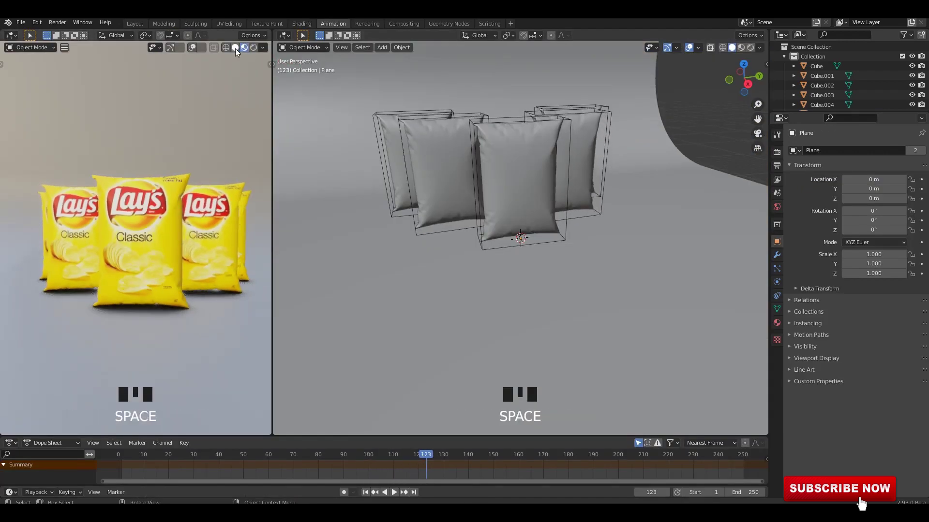
Step: Switch the smaller viewport to solid shading with Texture color and enable Cavity with type Both
left_click(235, 48)
middle_click_drag(174, 156, 184, 151)
left_click(263, 47)
left_click(297, 179)
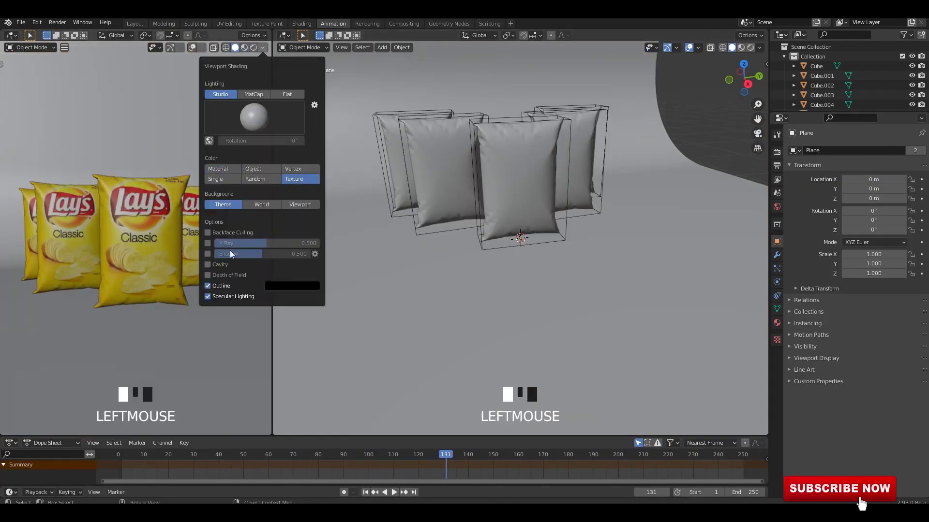
left_click(208, 264)
left_click(297, 298)
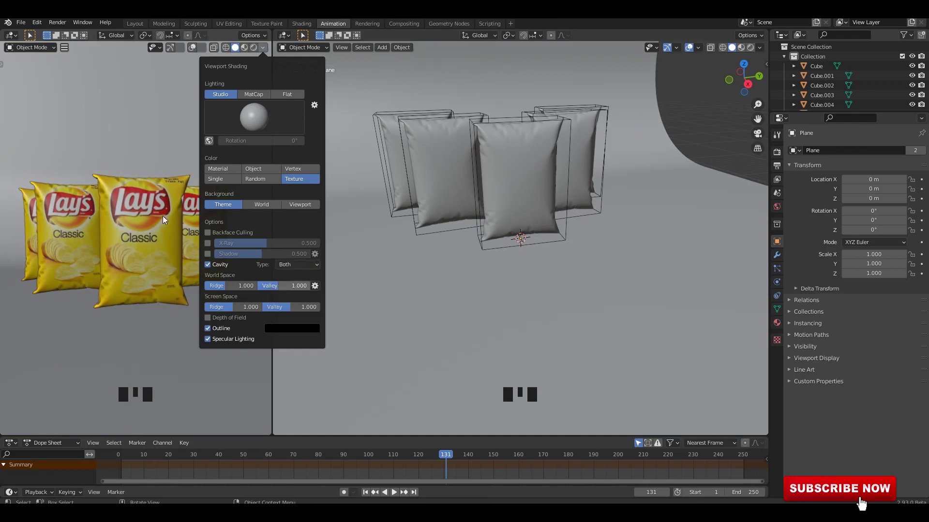
Step: Replay the bag drop from the first frame in the textured viewport, checking the framing as the bags land
middle_click_drag(115, 179, 118, 192, "shift")
key("space")
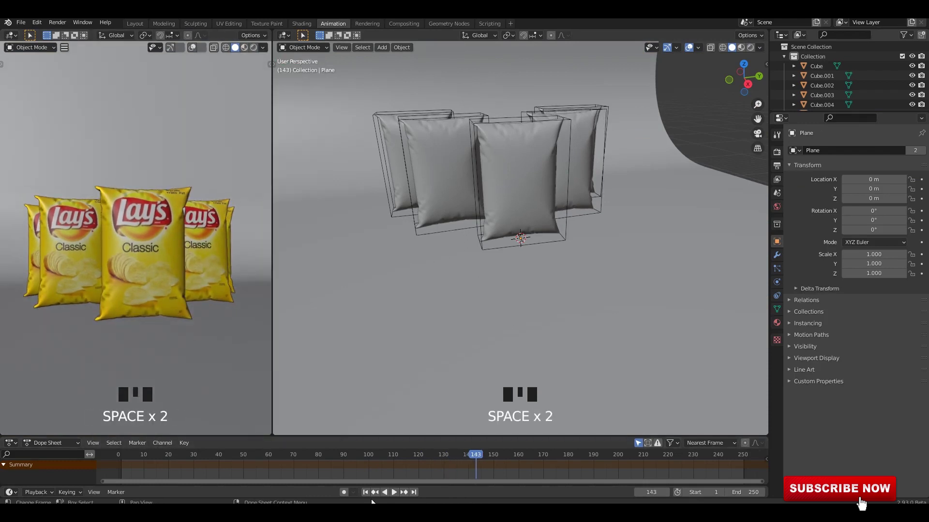
left_click(365, 492)
left_click(394, 493)
middle_click_drag(123, 238, 138, 252, "shift")
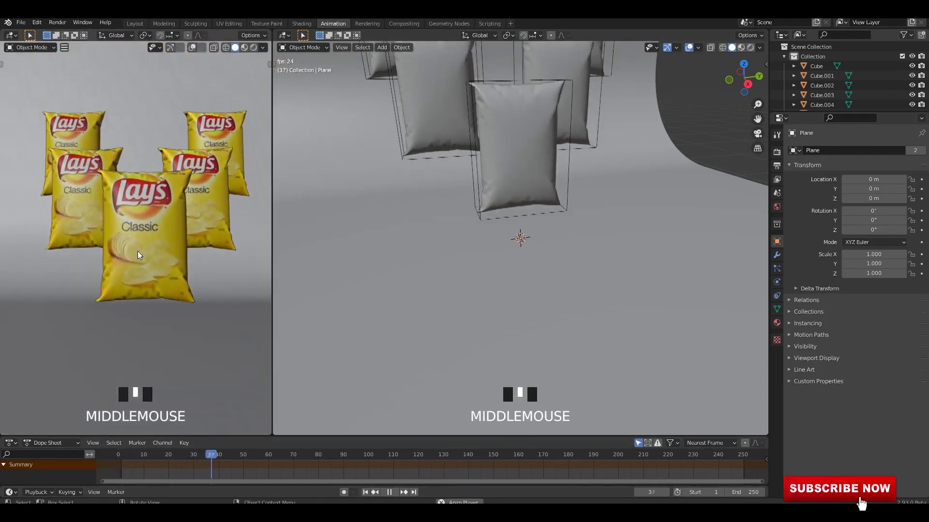
middle_click_drag(184, 276, 164, 268)
key("space")
scroll(184, 276, "down", 2)
key("space")
key("space")
key("space")
scroll(423, 255, "down", 1)
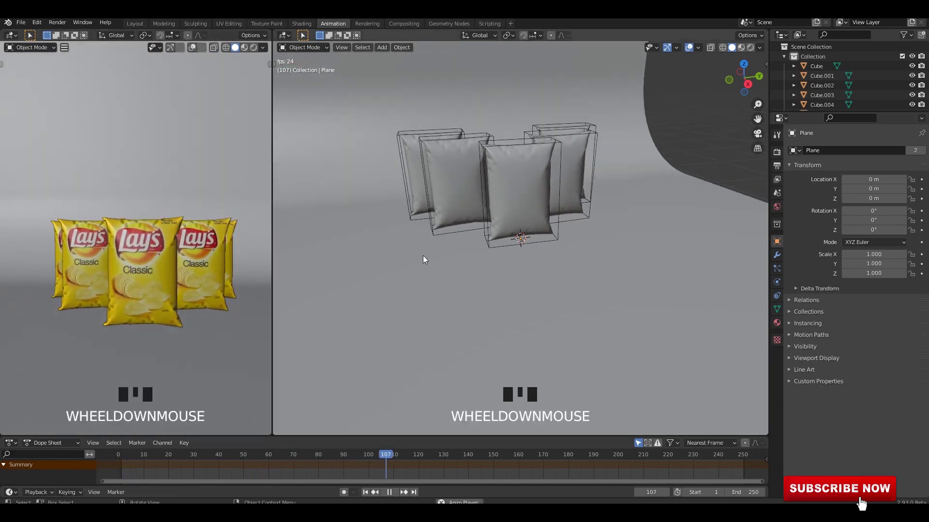
key("space")
Step: Add a camera and align it to a straight front view of the bags
middle_click_drag(422, 257, 362, 226)
key("shift+a")
left_click(316, 370)
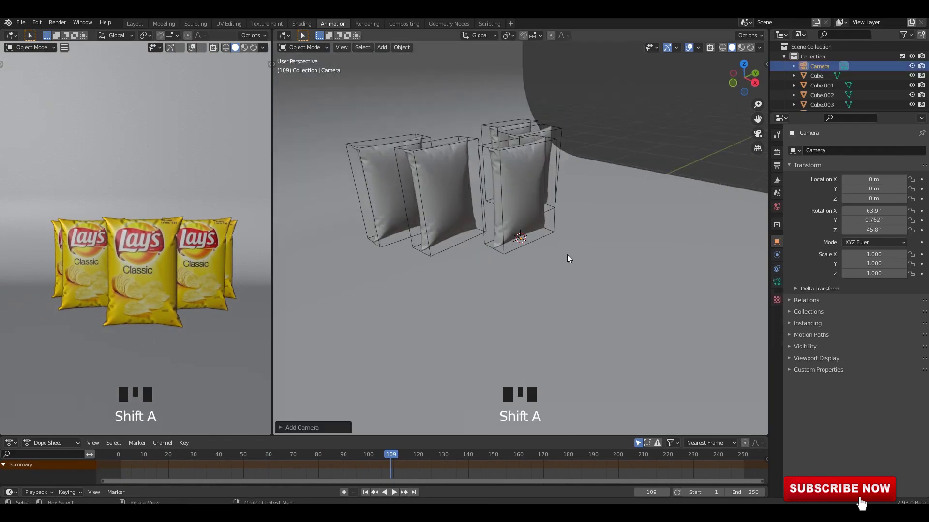
middle_click_drag(567, 255, 534, 288, "alt")
scroll(545, 212, "up", 3)
key("ctrl+alt+KP_0")
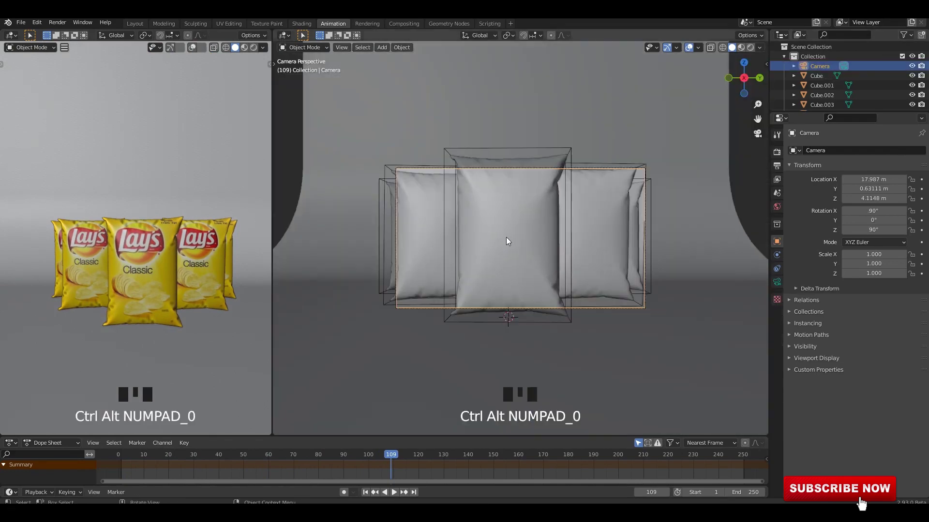
scroll(506, 236, "up", 2)
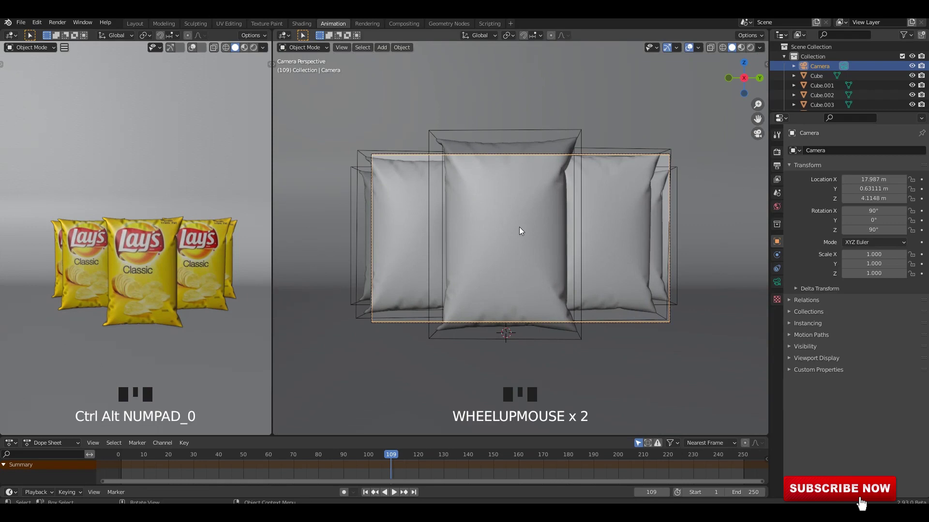
scroll(518, 231, "up", 1)
Step: Show the camera's view in the smaller viewport and enlarge it to check the framing
left_click(409, 216)
key("KP_0")
scroll(117, 161, "down", 2)
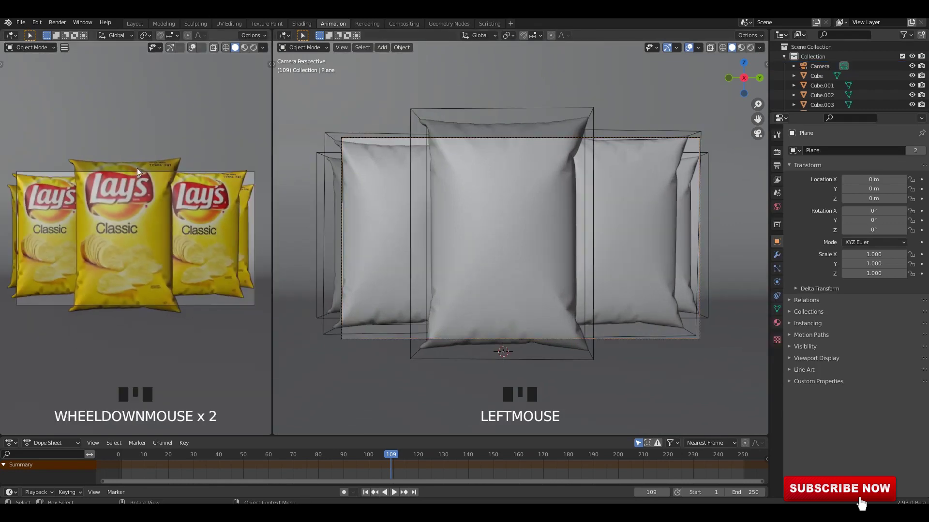
Step: Lock the camera to the smaller viewport's view and pull it back until all five bags fit inside the frame
key("n")
left_click(266, 107)
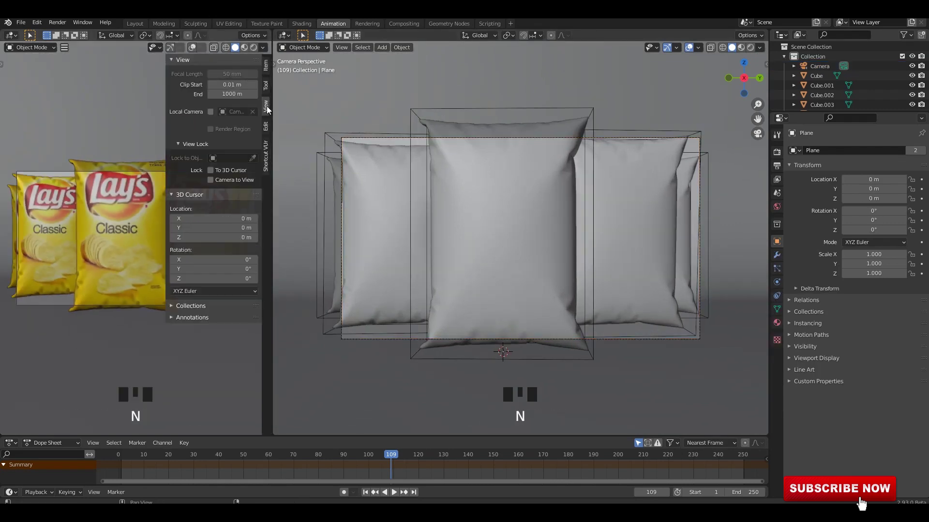
left_click(211, 170)
key("n")
key("n")
left_click(208, 177)
key("n")
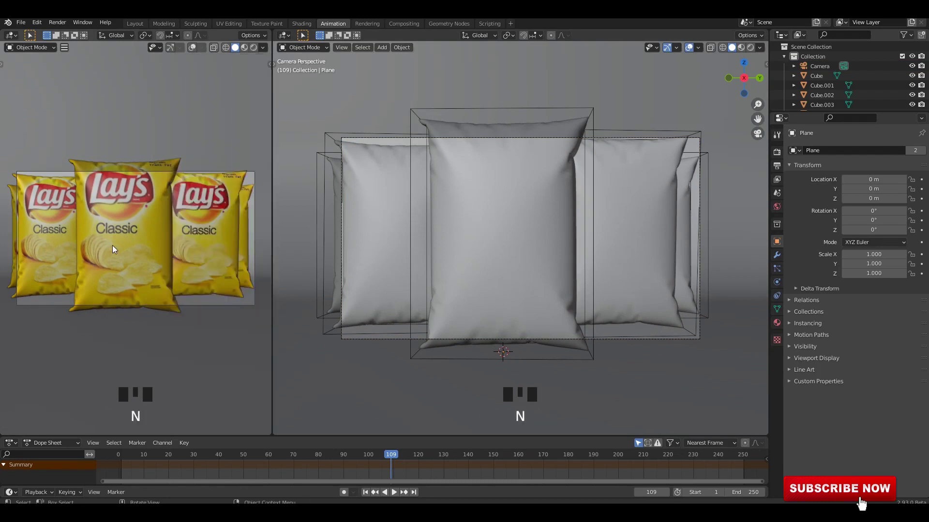
scroll(152, 218, "down", 3)
middle_click_drag(153, 218, 152, 222, "shift")
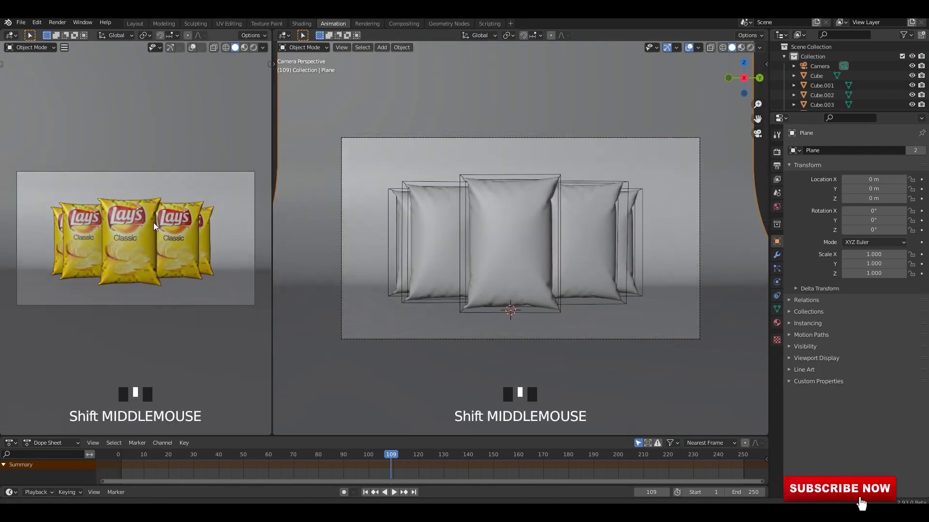
Step: Play the bag drop from the first frame to check the new camera framing
left_click(365, 492)
left_click(394, 492)
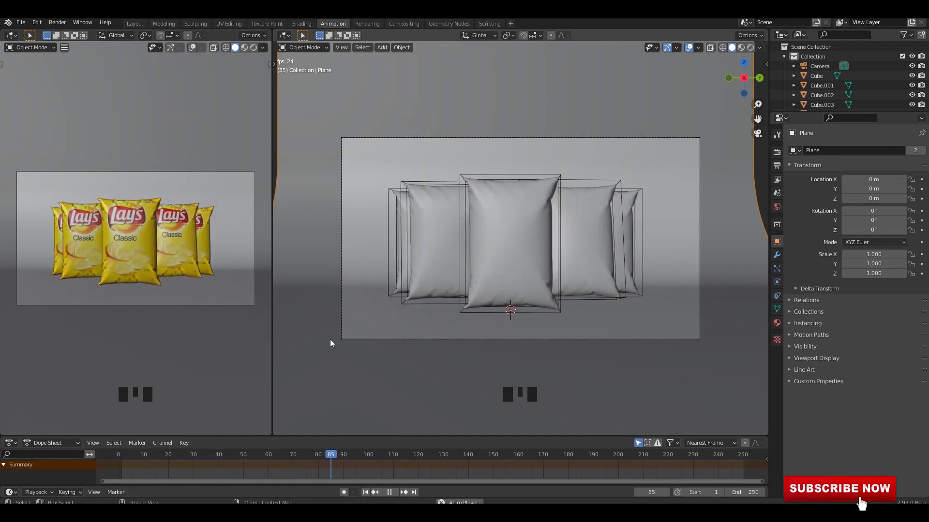
key("space")
Step: Leave the camera view in the larger viewport and replay the drop while viewing the bags and backdrop from the side
key("KP_0")
scroll(514, 234, "down", 2)
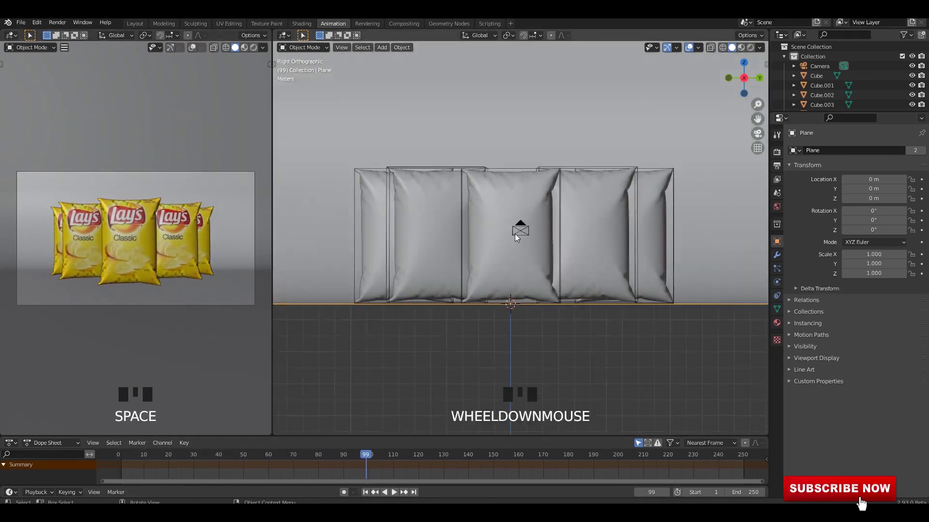
middle_click_drag(515, 233, 676, 155)
left_click(676, 152)
left_click_drag(358, 454, 346, 470)
middle_click_drag(492, 231, 577, 232, "shift")
key("space")
key("space")
key("space")
left_click(366, 493)
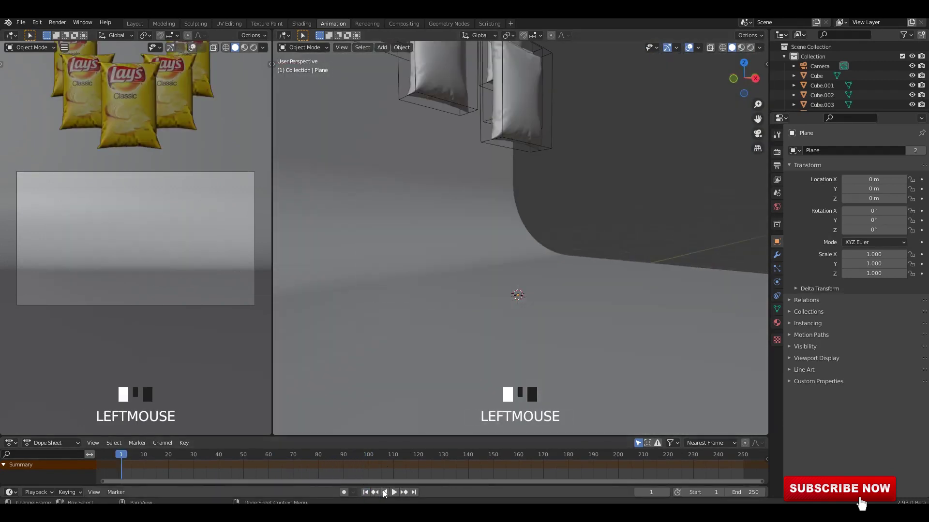
left_click(396, 491)
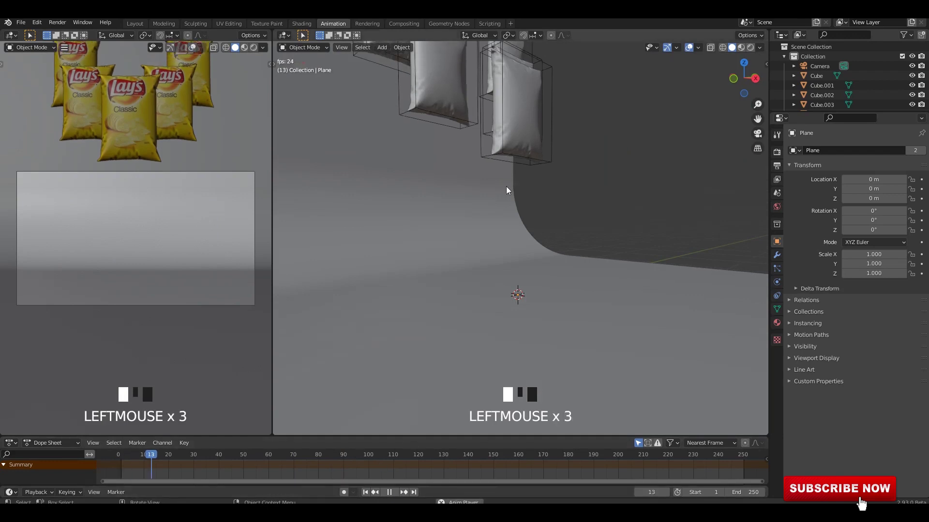
middle_click_drag(506, 187, 668, 237)
key("space")
Step: At frame 70, with auto keying on, move the camera back along X to about 32.78 m to key its position
left_click(666, 251)
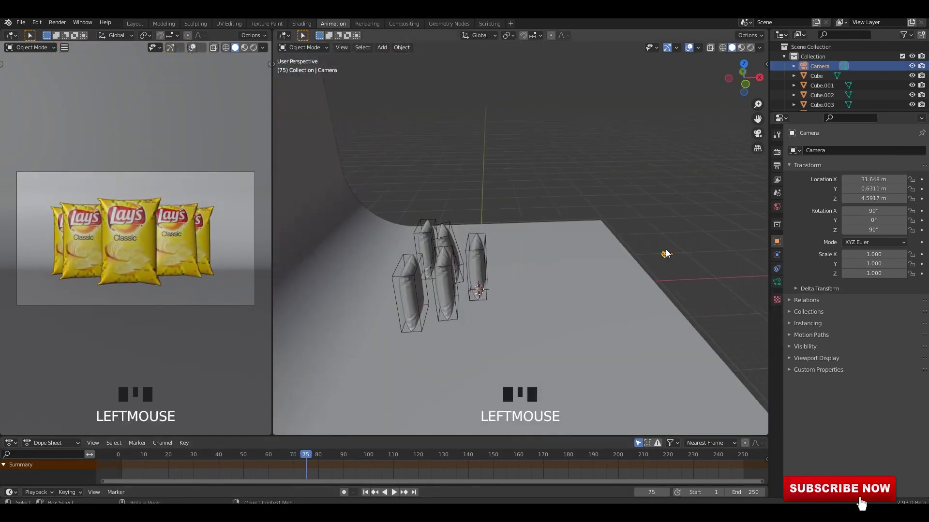
key("space")
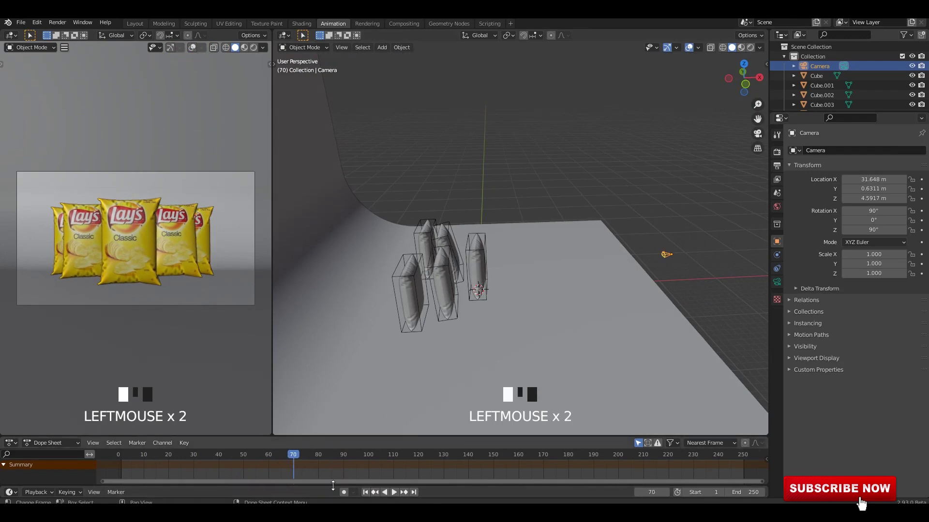
middle_click_drag(647, 324, 602, 316, "shift")
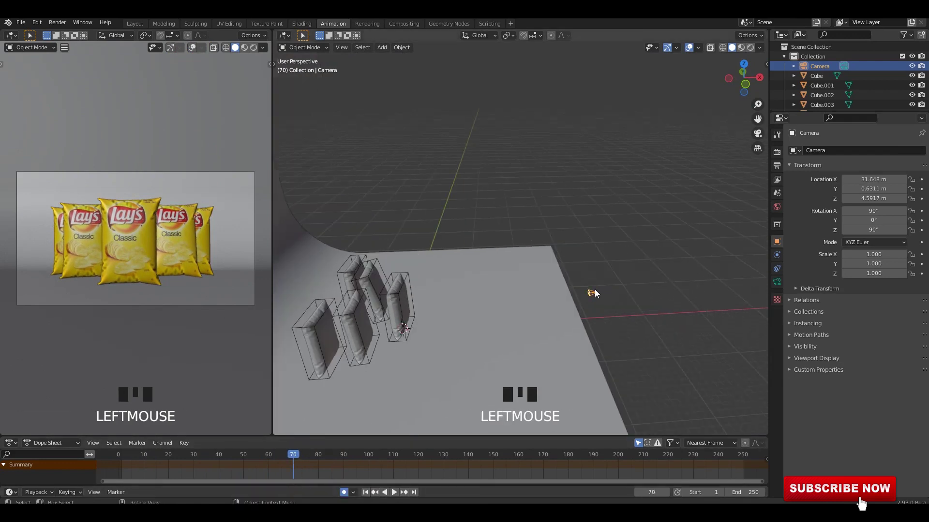
double_click(594, 289)
key("t")
left_click(285, 102)
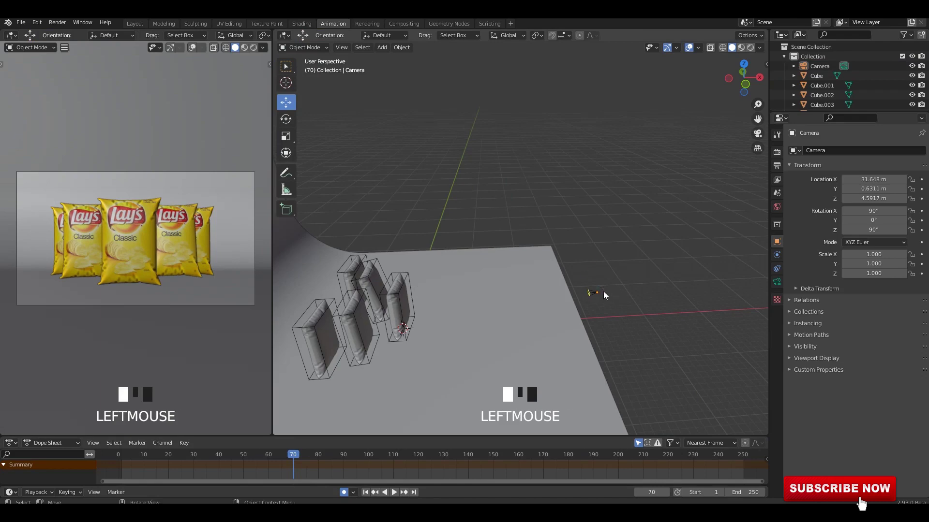
left_click(603, 291)
left_click_drag(623, 290, 630, 290)
Step: At frame 91, key the camera closer to the bags by moving it along X to about 26.98 m
left_click_drag(298, 457, 308, 457)
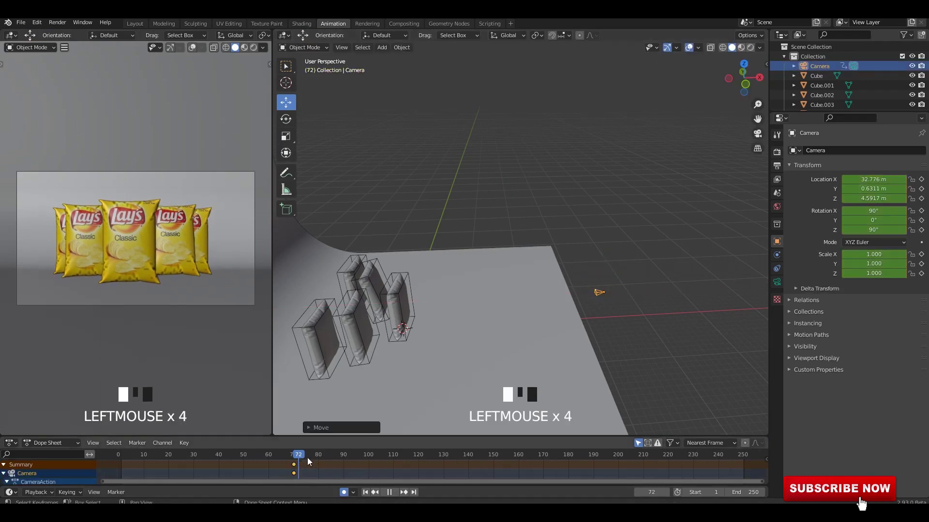
key("space")
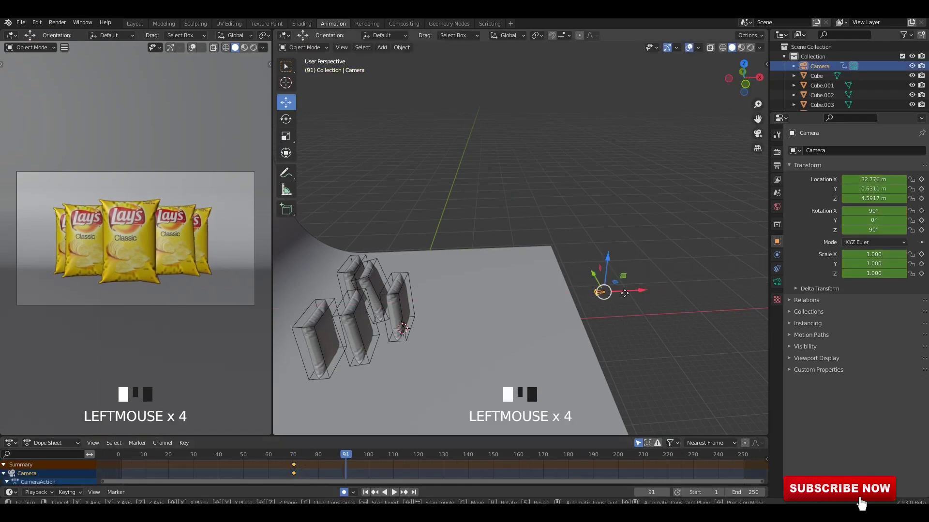
left_click_drag(625, 293, 604, 301)
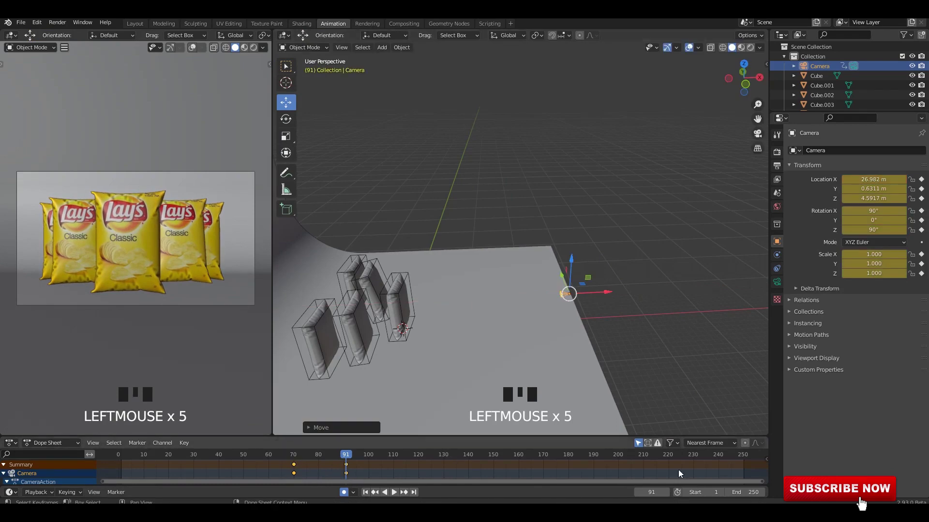
Step: Set the animation's end frame to 110 and, with auto keying turned off, play it from the first frame
key("Return")
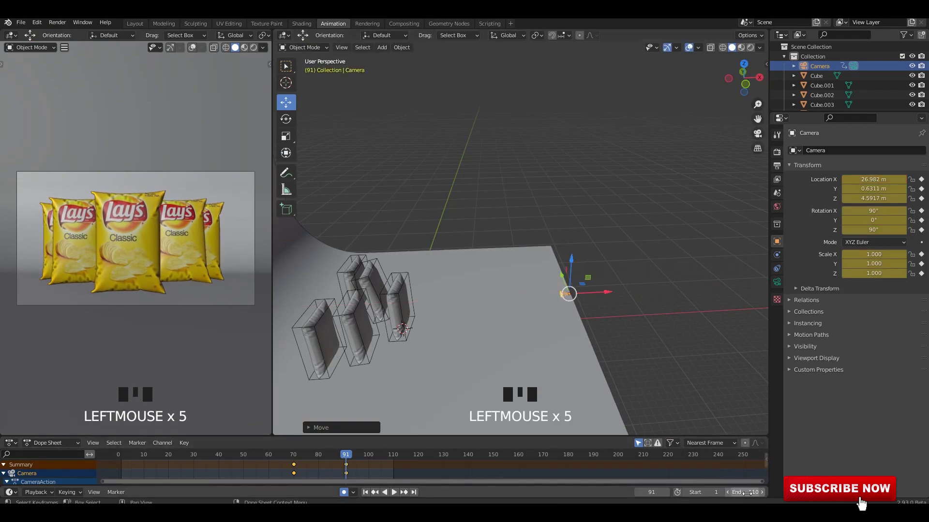
left_click(367, 493)
left_click(393, 491)
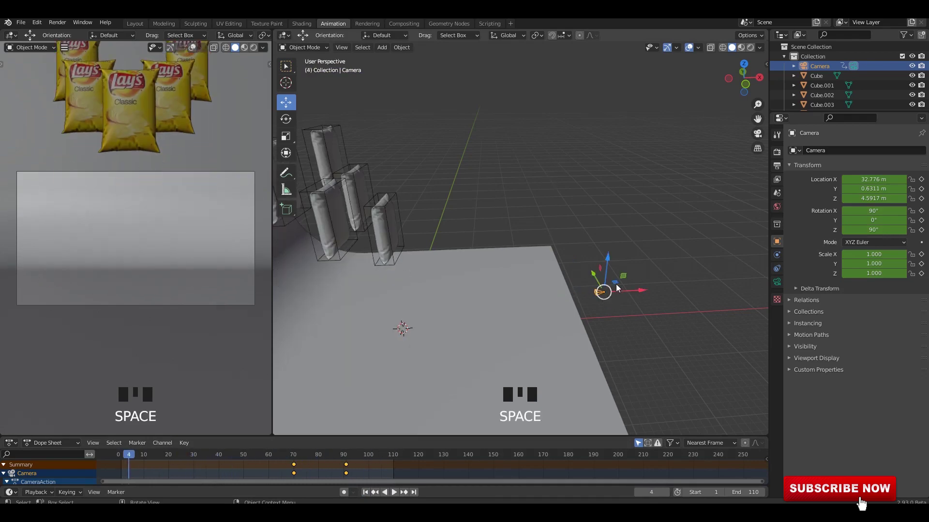
key("space")
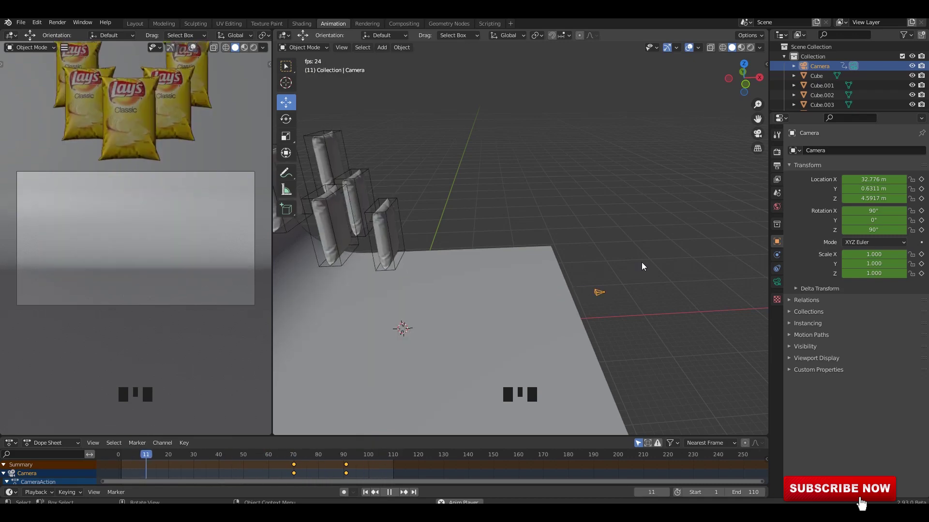
key("space")
Step: Set the interpolation mode of the camera's keyframes in the dope sheet
left_click(297, 470)
right_click(344, 461)
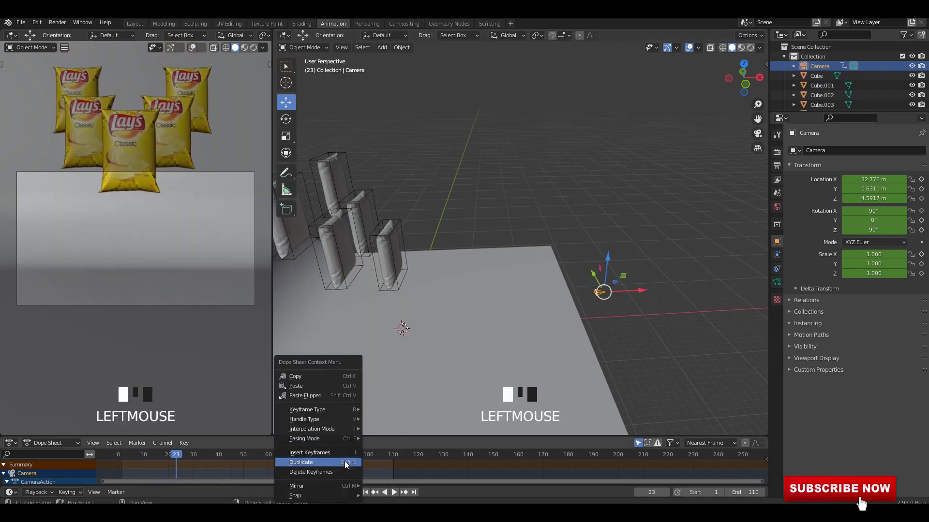
mouse_move(356, 429)
left_click(401, 386)
Step: Play the animation in the smaller viewport, comparing Material Preview with solid shading
left_click(284, 455)
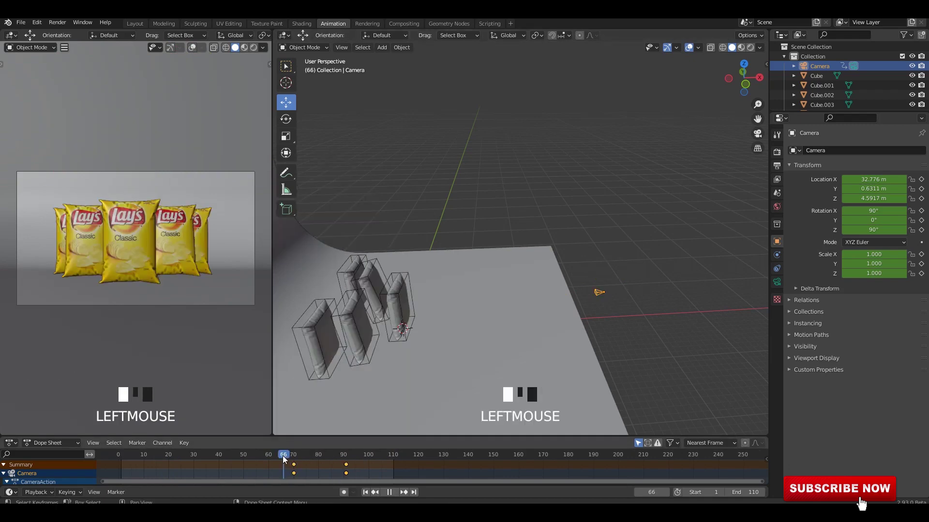
left_click(394, 493)
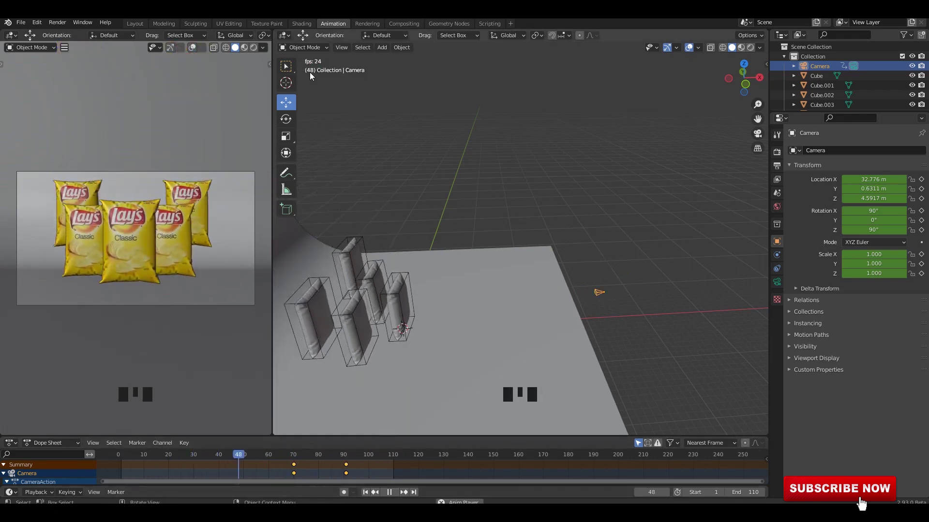
left_click(245, 47)
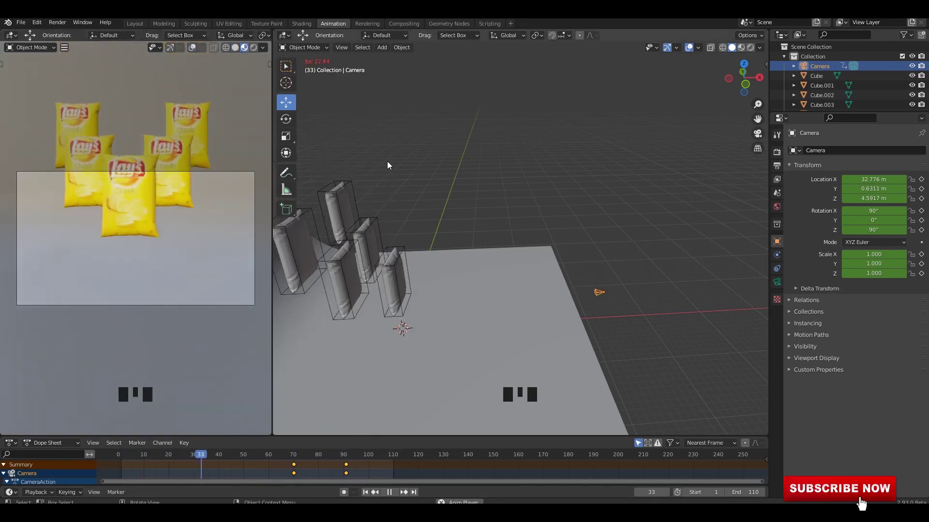
left_click(235, 48)
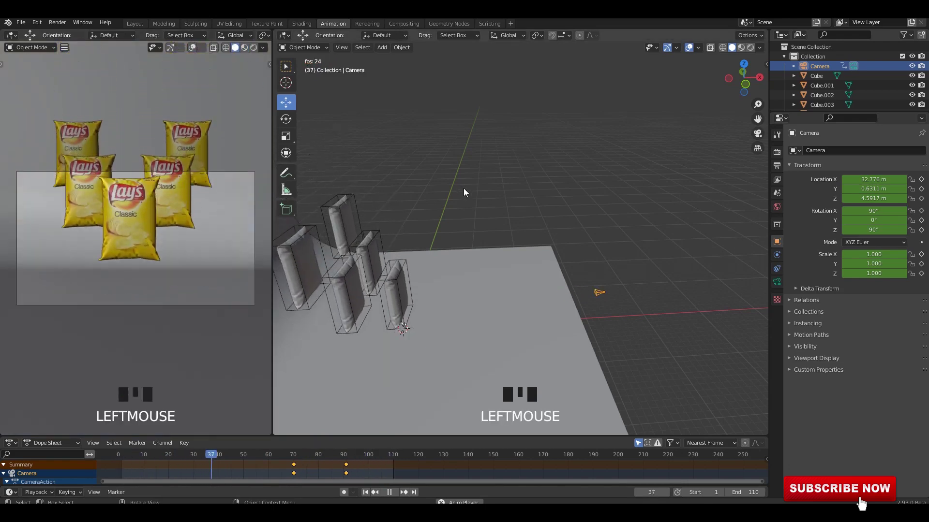
key("space")
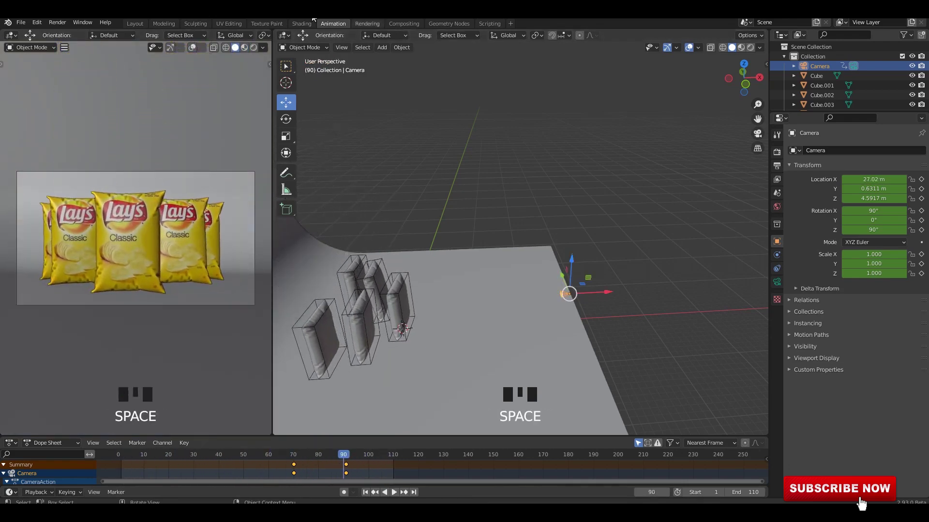
Step: In the Shading workspace, select the front bag and make room between its image texture and Principled BSDF nodes
left_click(301, 23)
middle_click_drag(557, 142, 713, 62)
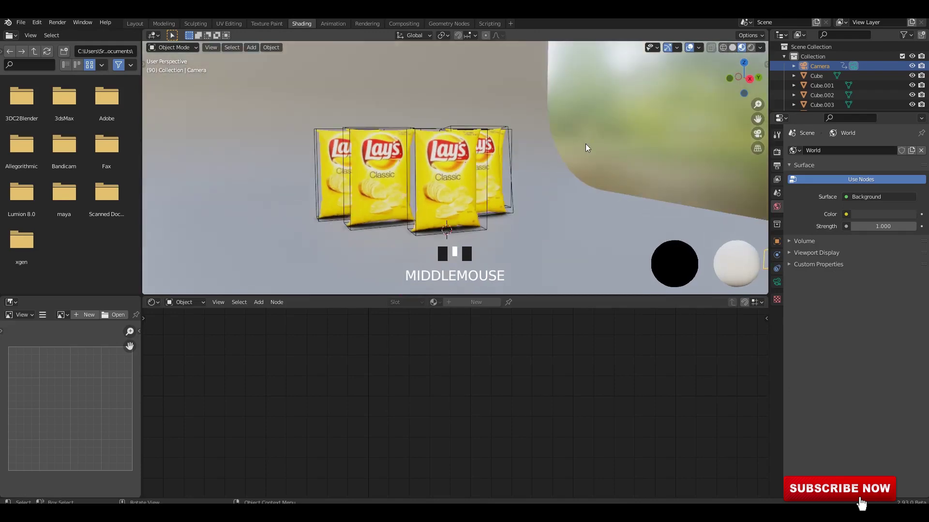
scroll(585, 144, "up", 2)
left_click(463, 193)
left_click(463, 193)
scroll(525, 389, "down", 9)
left_click_drag(421, 375, 320, 376)
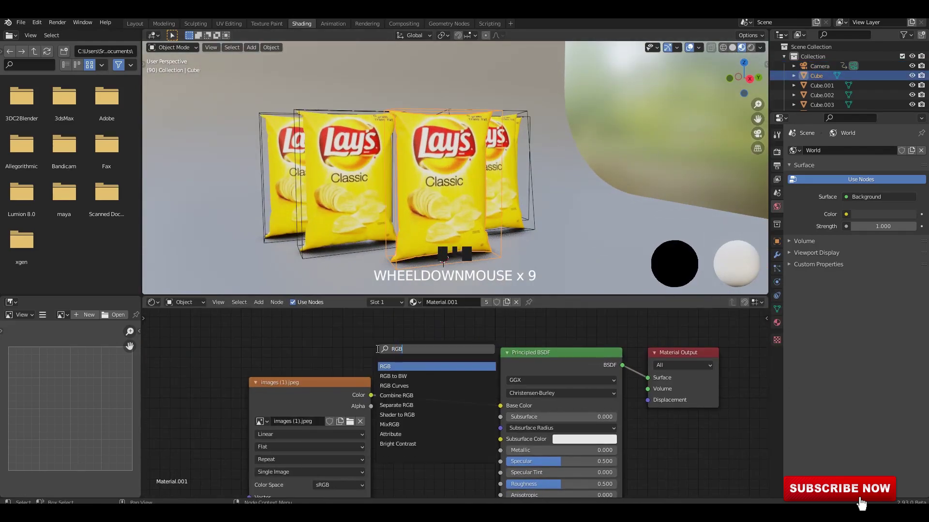
Step: Insert an RGB Curves node between the image Color and Base Color, with a mid-curve point at about X 0.60, Y 0.40
left_click(408, 386)
left_click(411, 362)
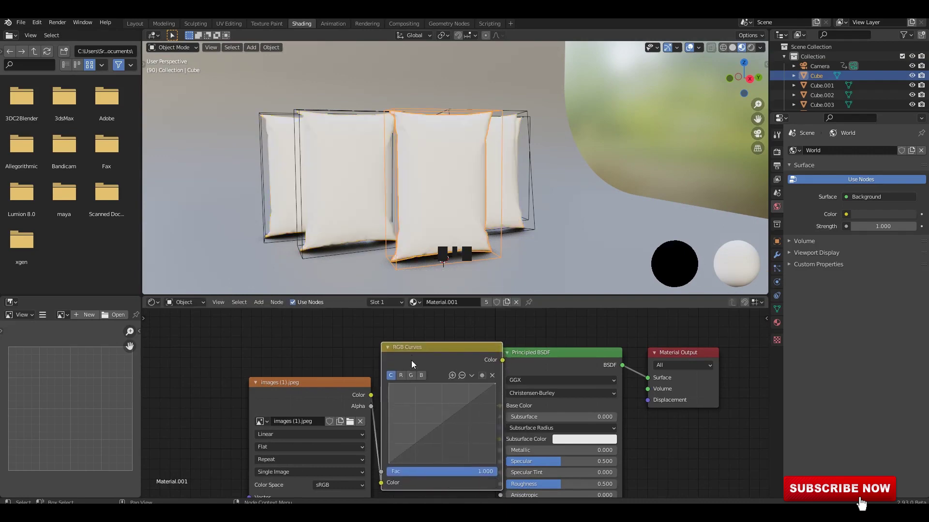
scroll(460, 421, "up", 4)
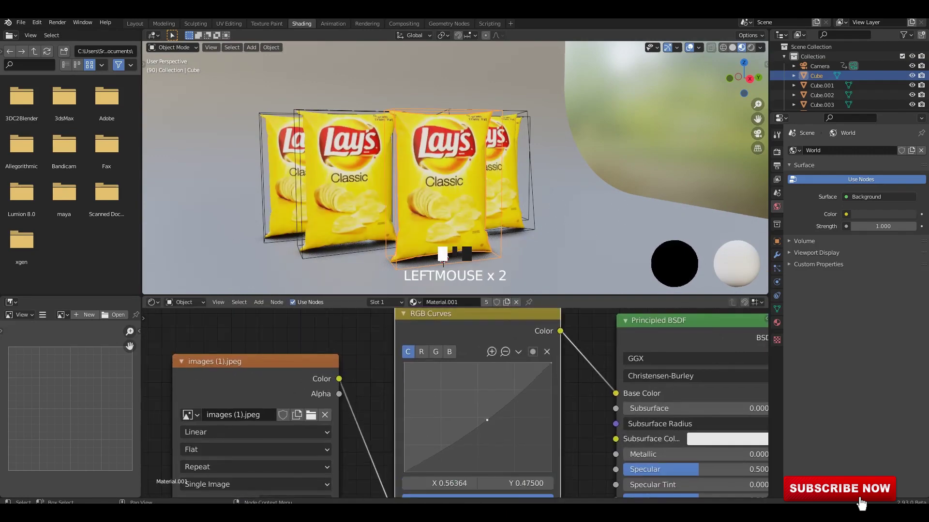
left_click_drag(487, 421, 493, 428)
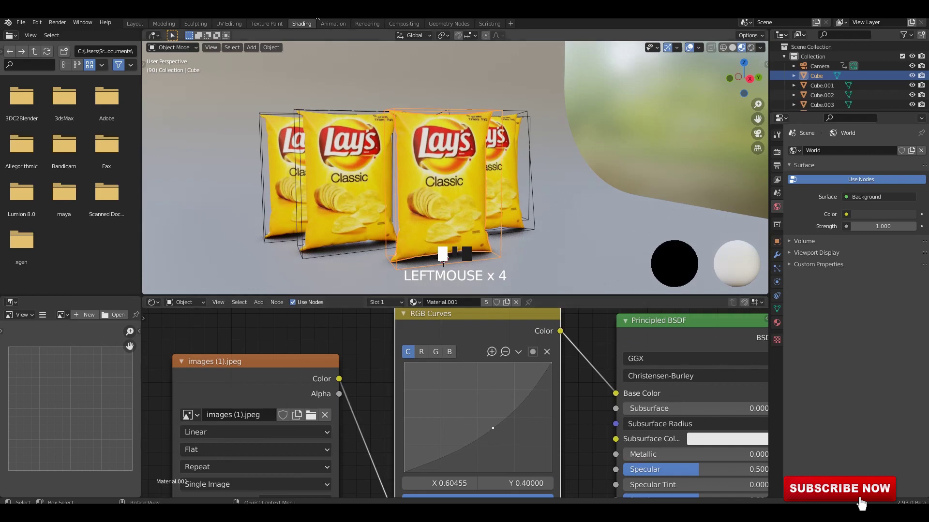
Step: Return to the Animation workspace and replay the drop with Material Preview shading in the smaller viewport
left_click(332, 24)
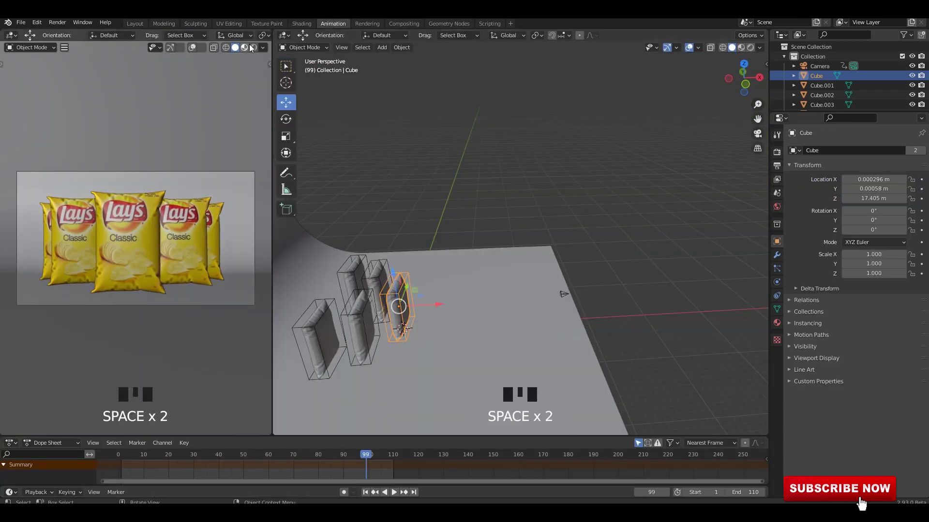
key("space")
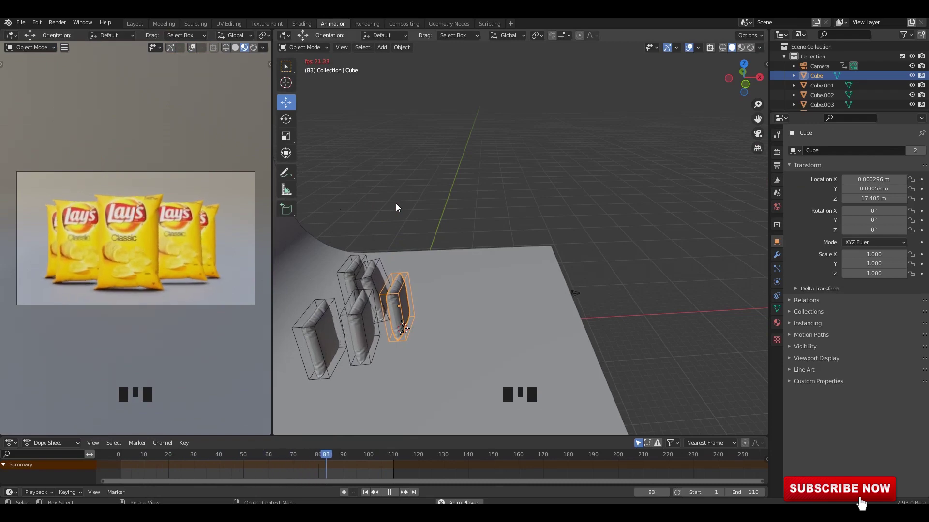
key("space")
Step: Select all five chip bags together from a front orthographic view and save the file
scroll(430, 242, "up", 1, "ctrl")
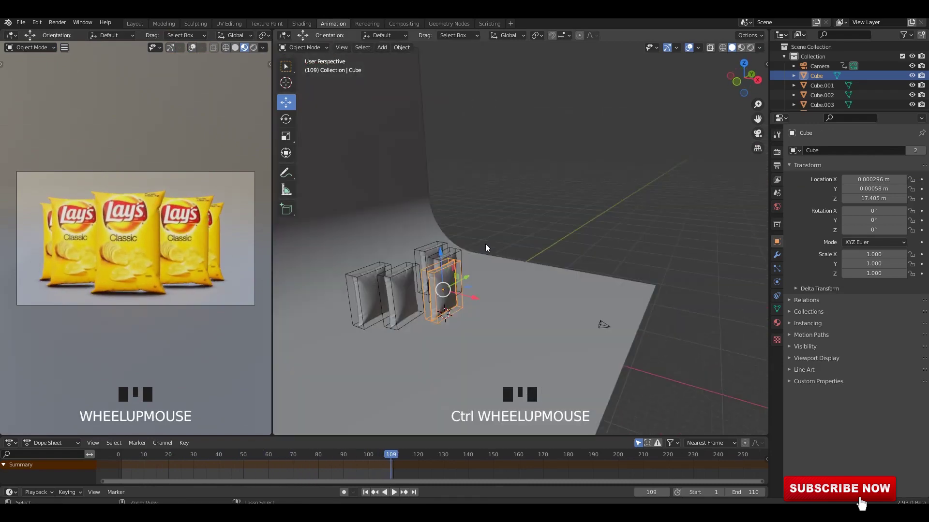
scroll(464, 245, "up", 1)
middle_click_drag(464, 244, 580, 176, "shift")
scroll(507, 198, "up", 4)
middle_click_drag(507, 199, 457, 221, "shift")
left_click(526, 190)
left_click(482, 186, "shift")
left_click(489, 219, "shift")
middle_click_drag(457, 221, 536, 224, "alt")
scroll(466, 242, "down", 6)
left_click(587, 185)
left_click_drag(588, 185, 381, 288)
key("grave")
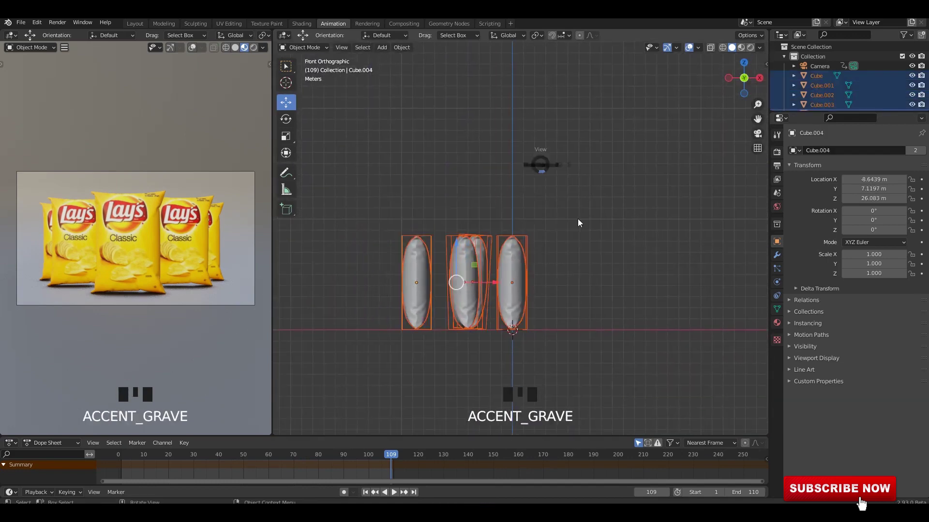
middle_click_drag(577, 219, 524, 211)
key("ctrl+s")
Step: Replay the drop and inspect the landed bags, then save the file and go back to frame 1
key("space")
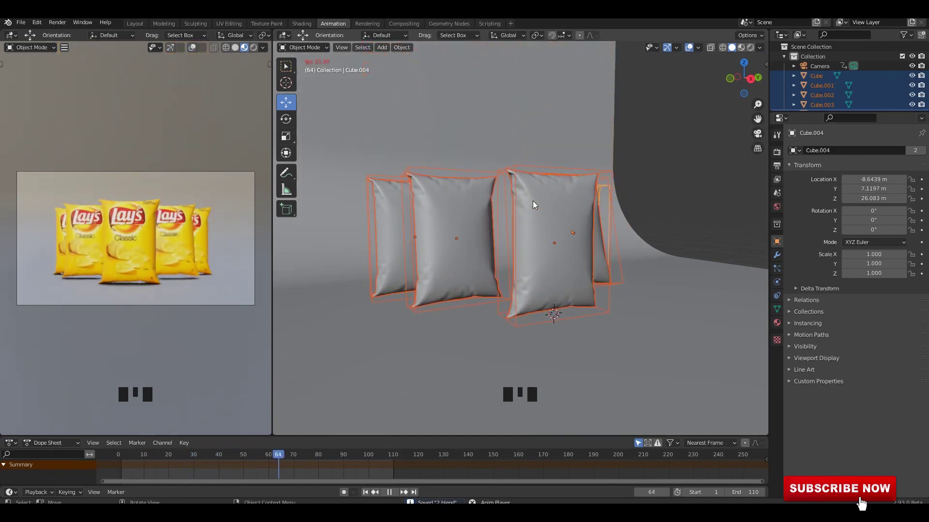
key("space")
middle_click_drag(510, 220, 552, 224)
middle_click_drag(524, 232, 523, 235, "shift")
middle_click_drag(519, 218, 557, 231)
scroll(536, 237, "up", 1)
key("ctrl+s")
left_click(366, 492)
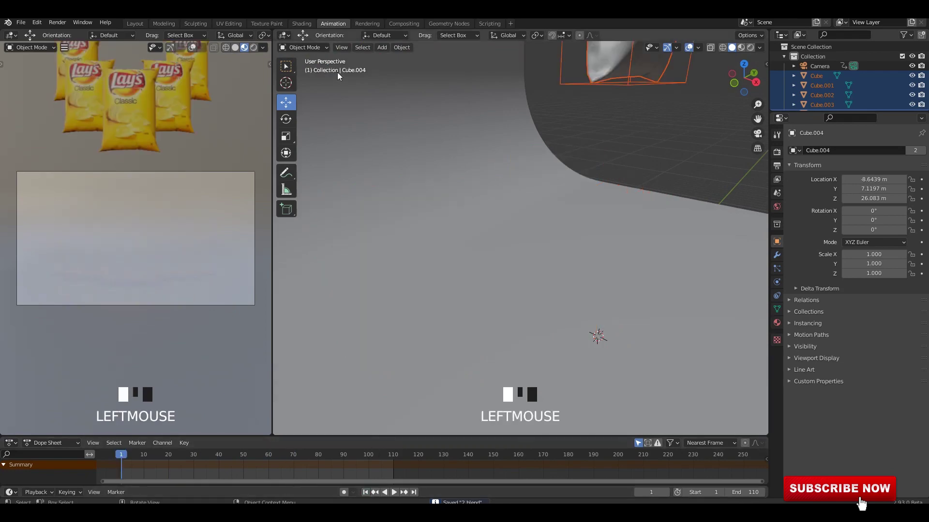
Step: Try baking the five selected bags' rigid body motion to keyframes from frame 1 to frame 70
scroll(557, 141, "down", 2)
middle_click_drag(556, 140, 545, 162, "shift")
left_click(402, 49)
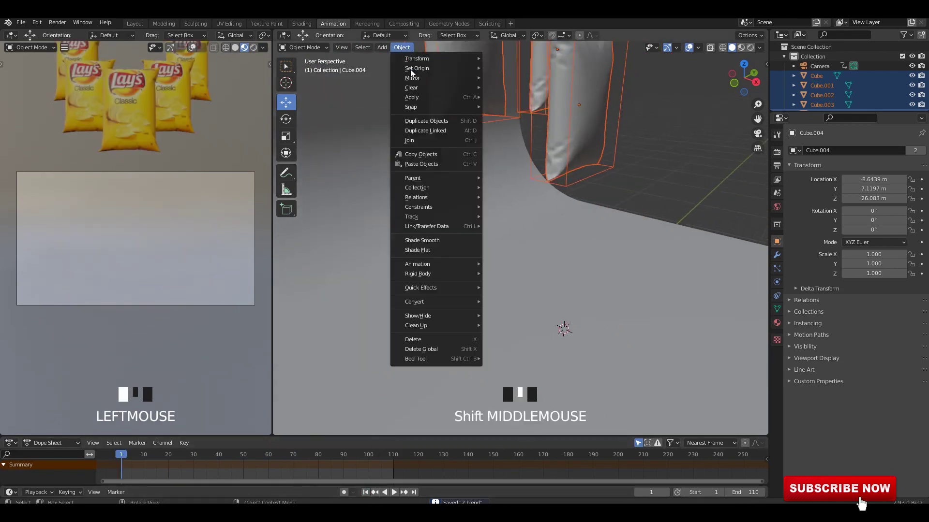
mouse_move(421, 267)
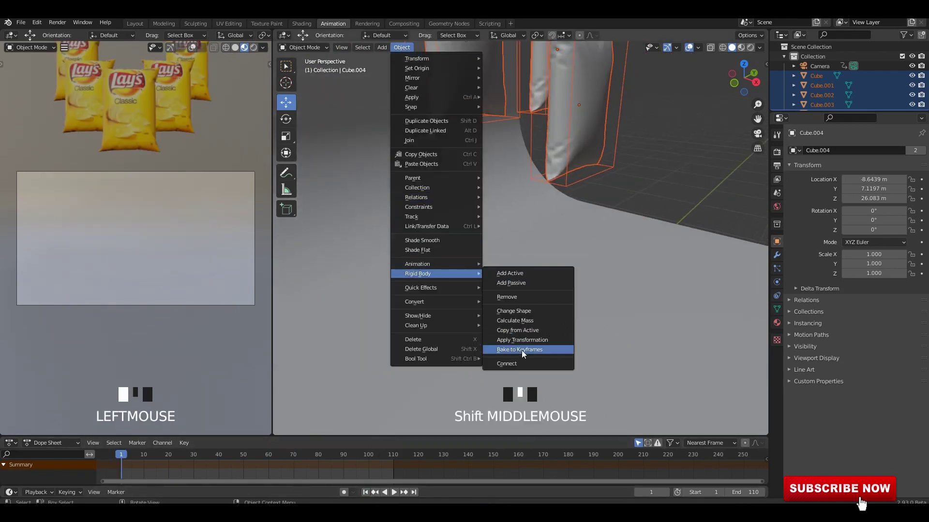
left_click(519, 349)
left_click(557, 379)
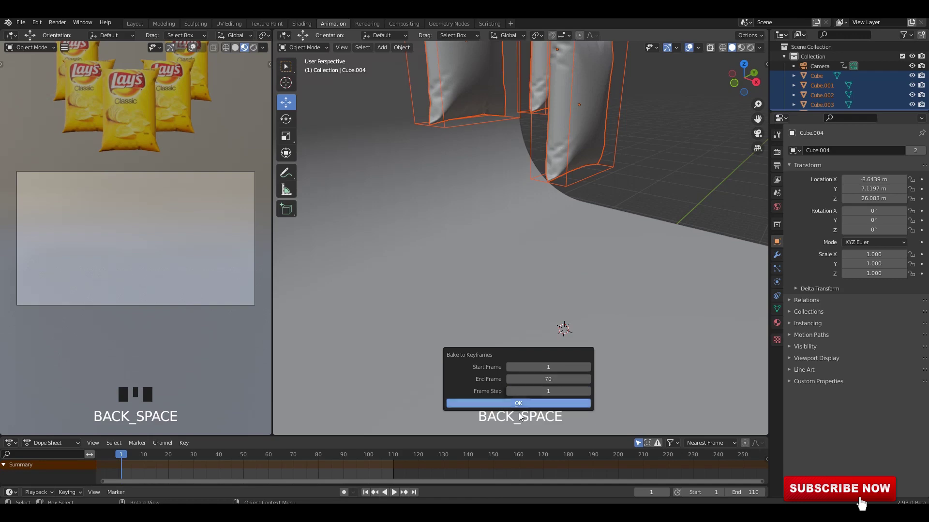
key("Return")
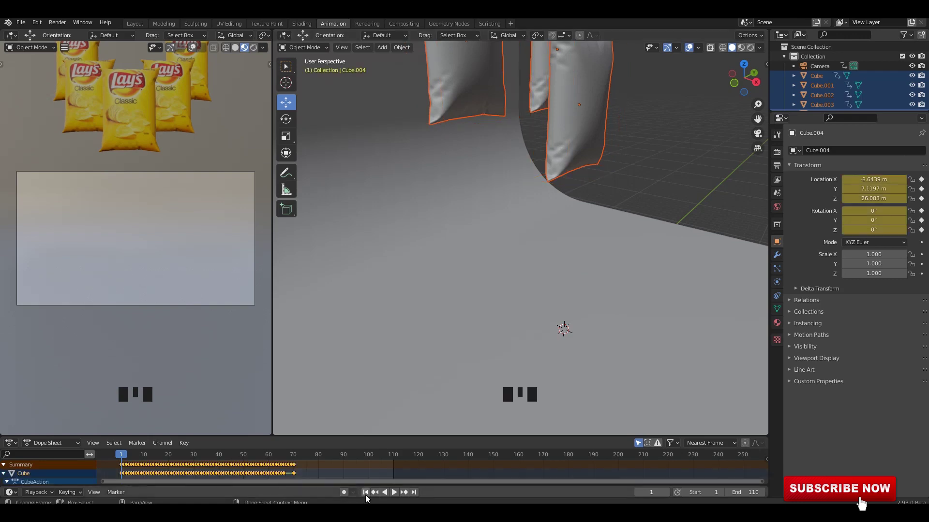
Step: Replay the drop and undo the keyframe bake on the bags
left_click(395, 492)
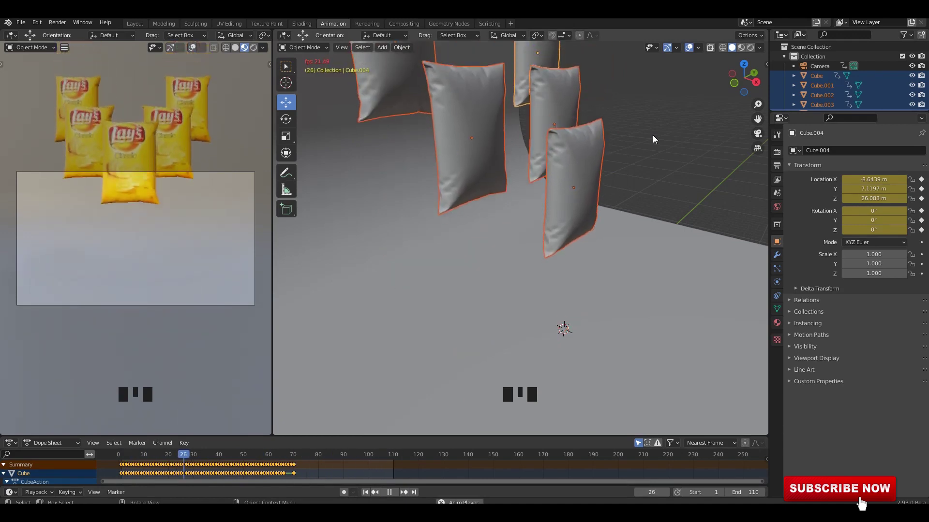
key("space")
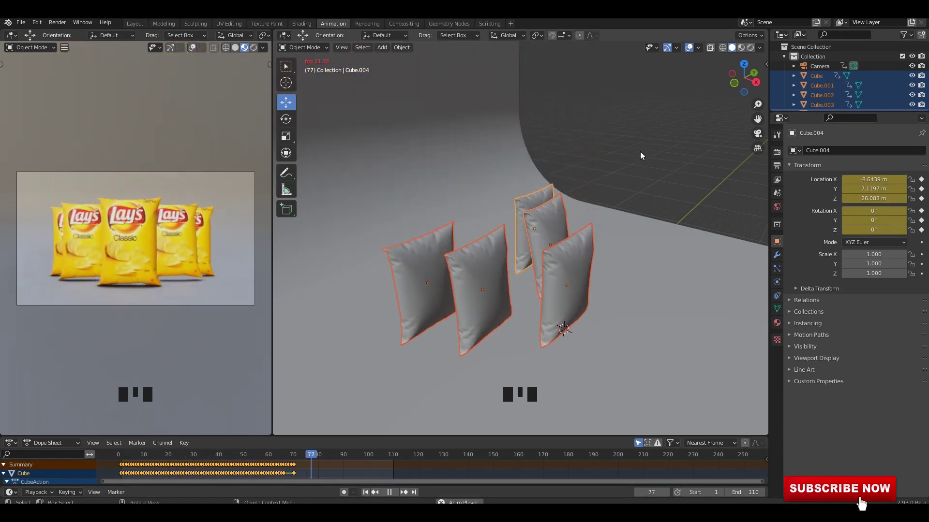
middle_click_drag(567, 272, 546, 269)
key("ctrl+z")
key("ctrl+z")
Step: Bake the five bags' rigid body motion to keyframes with start frame 1, end frame 110 and frame step 1
middle_click_drag(524, 185, 516, 256, "shift")
right_click(548, 196)
mouse_move(548, 196)
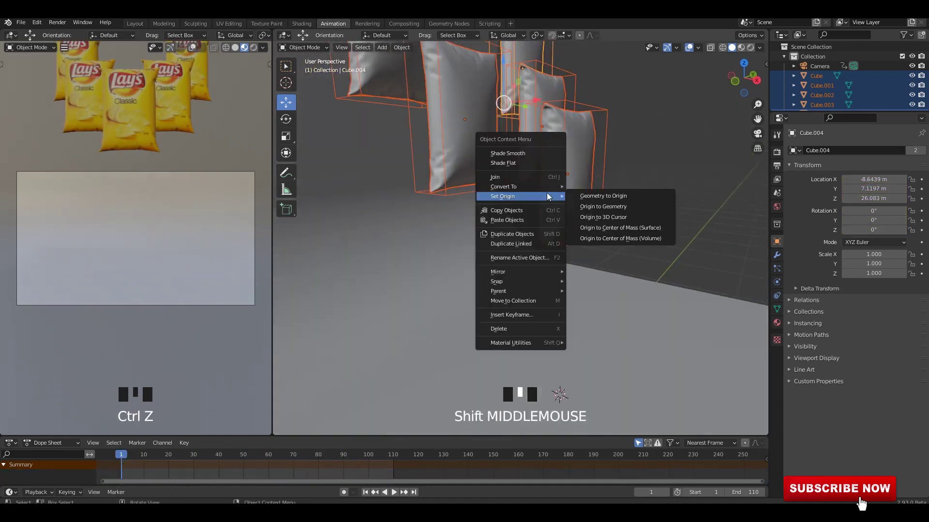
left_click(402, 47)
mouse_move(421, 277)
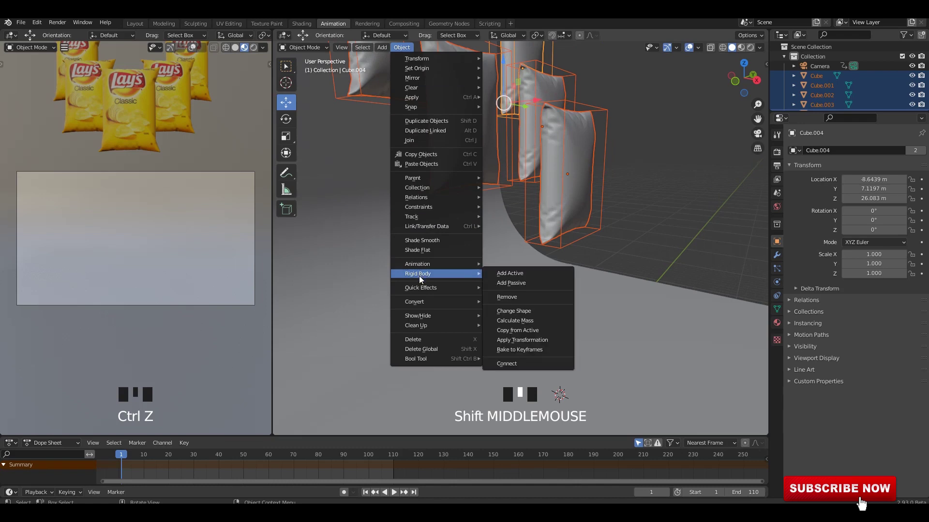
left_click(523, 351)
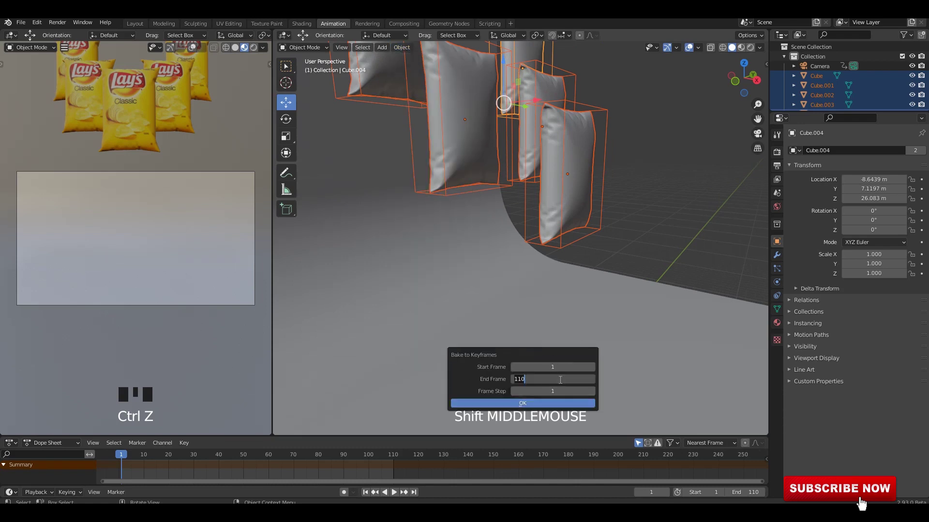
left_click(533, 404)
Step: Deselect the bags and replay the baked drop in the Animation workspace and in the Layout workspace's camera view
left_click(646, 190)
key("space")
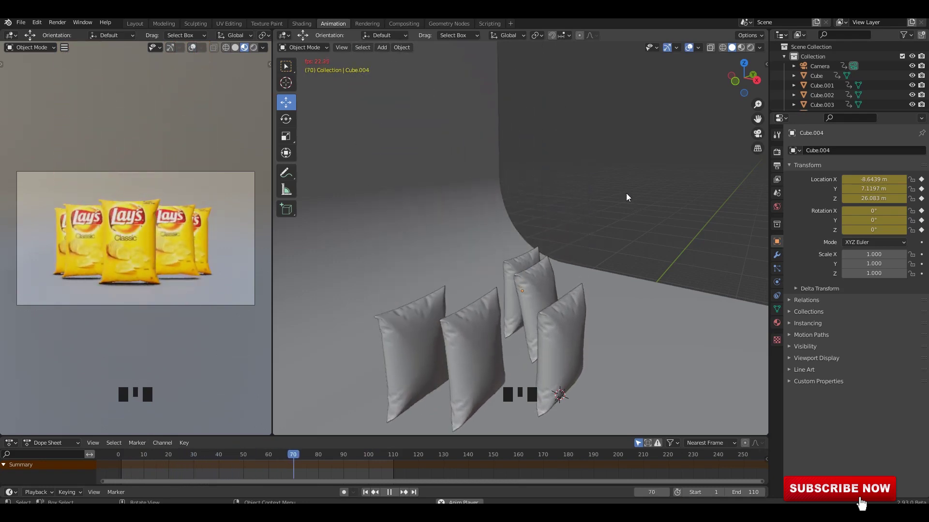
key("space")
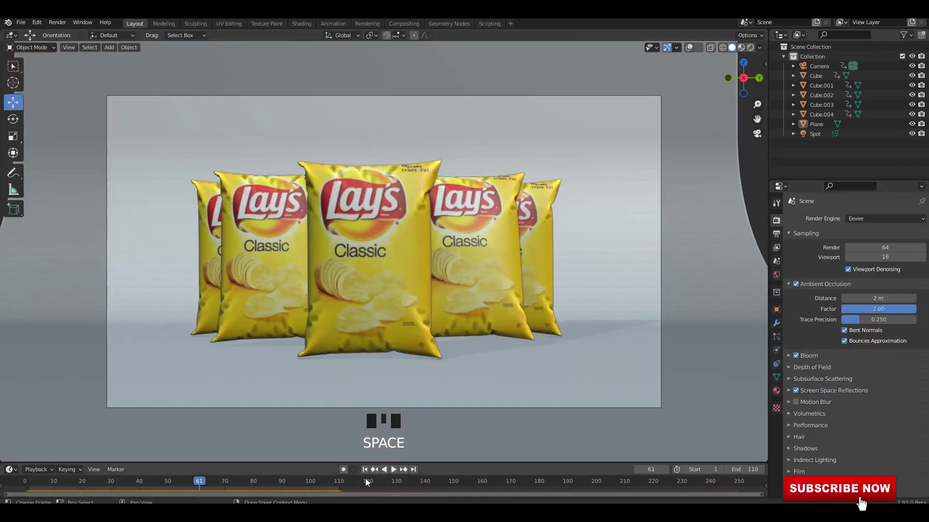
left_click(399, 305)
key("space")
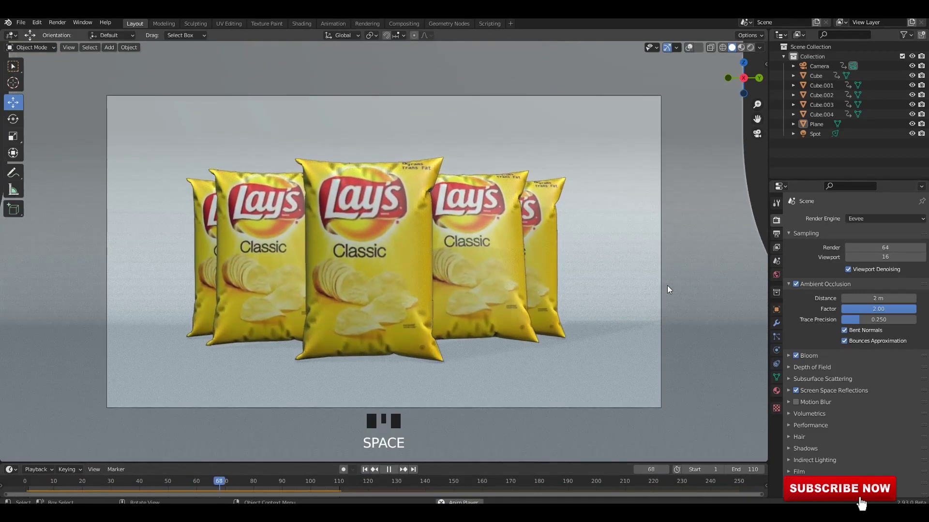
key("space")
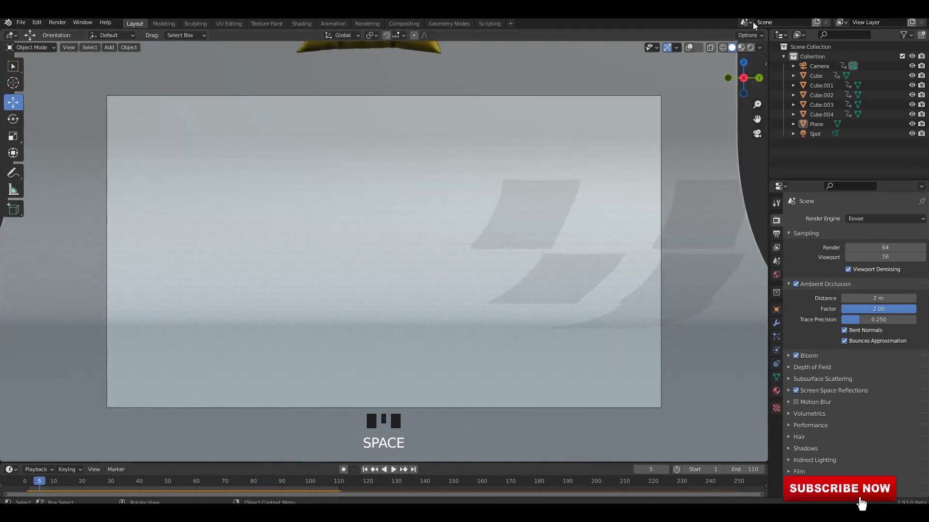
Step: Replay the animation through the camera from frame 1 in Material Preview shading and again in Rendered shading
left_click(741, 47)
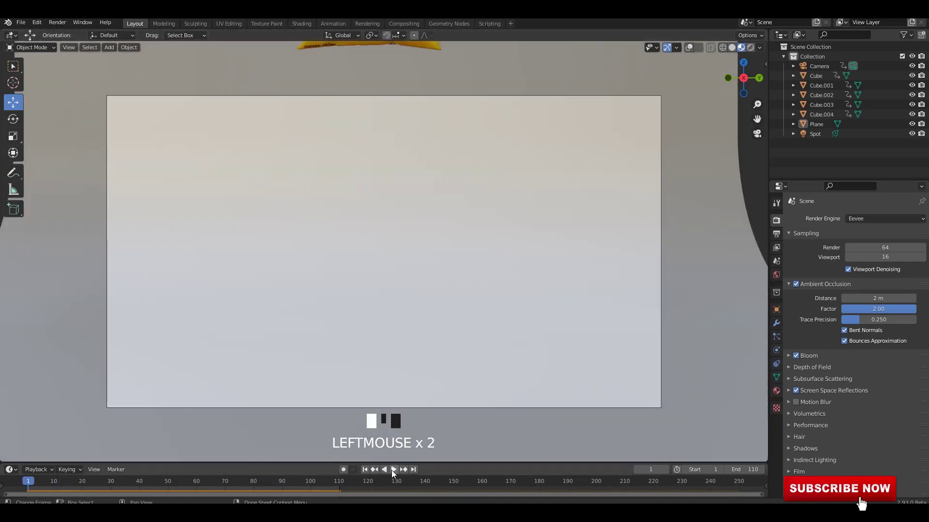
left_click(393, 470)
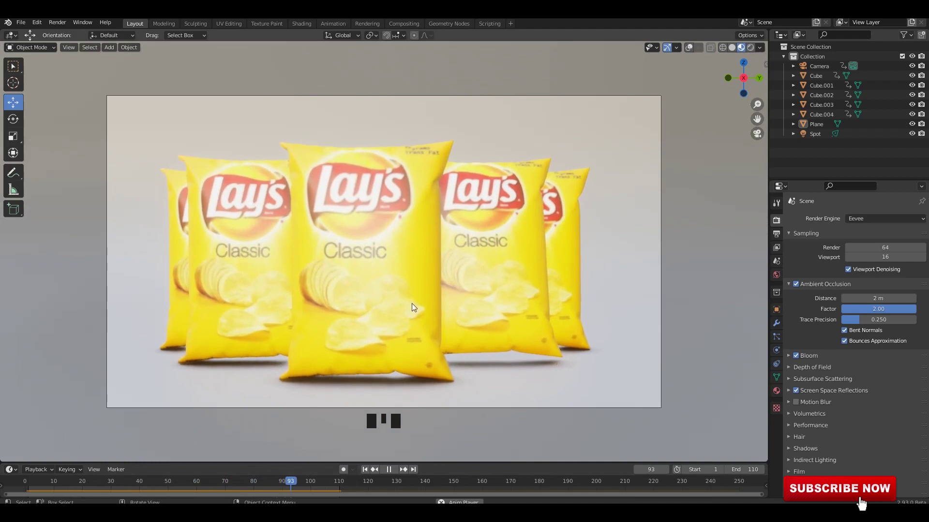
left_click(750, 48)
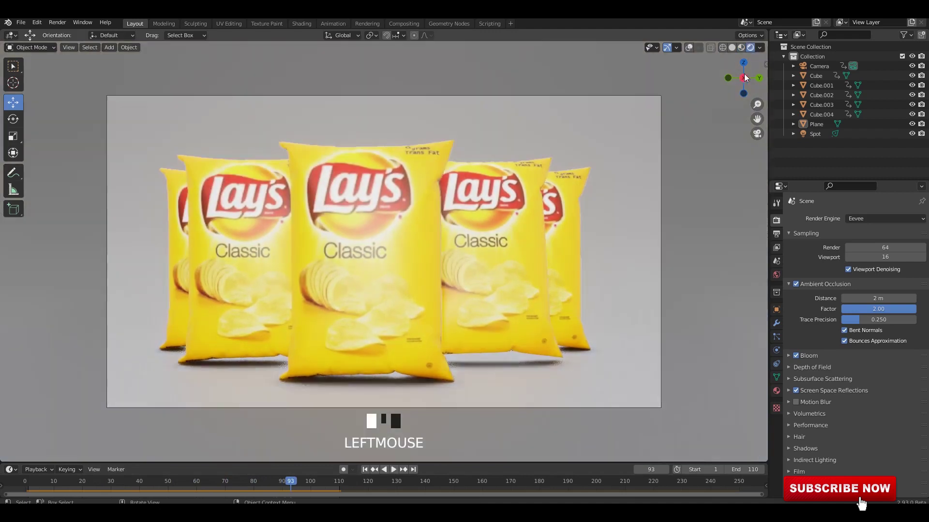
left_click(365, 470)
left_click(394, 469)
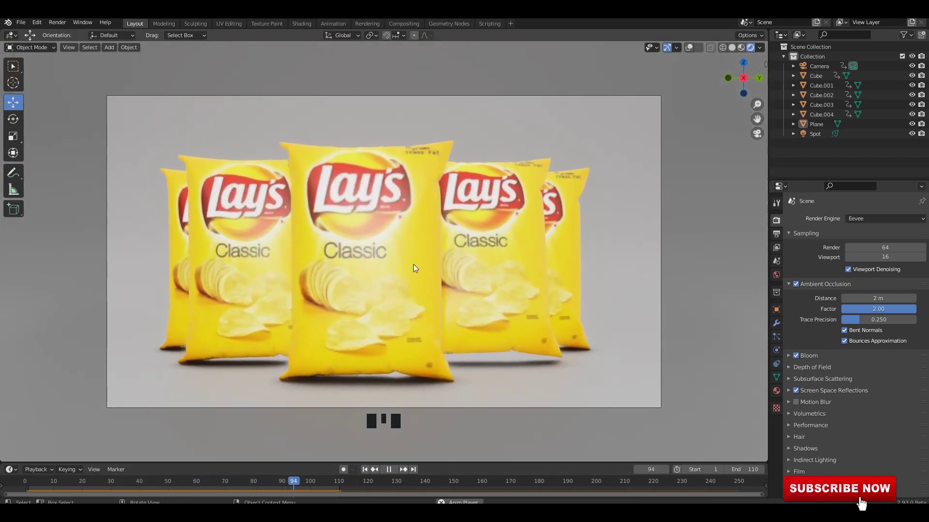
Step: Set the render engine to Cycles while in Rendered shading and return the viewport to Solid shading
left_click(732, 46)
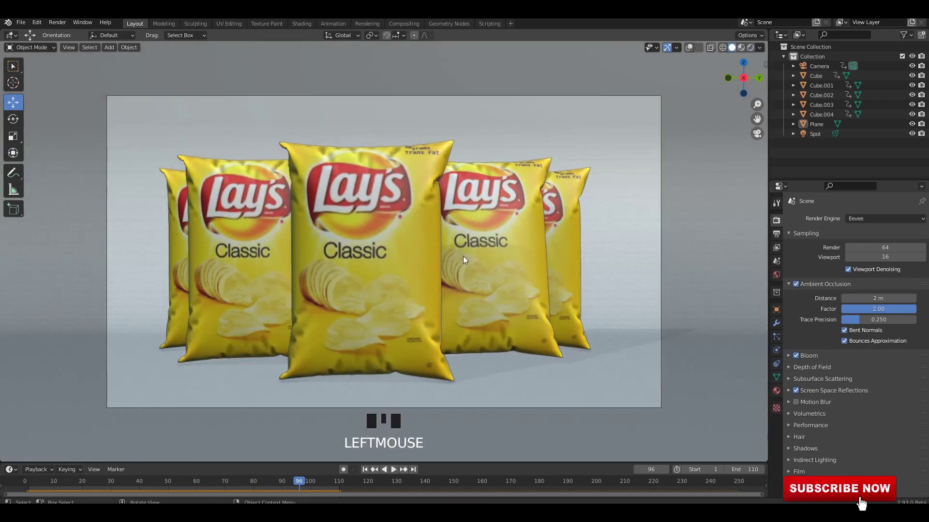
left_click(722, 48)
left_click(732, 47)
left_click(741, 47)
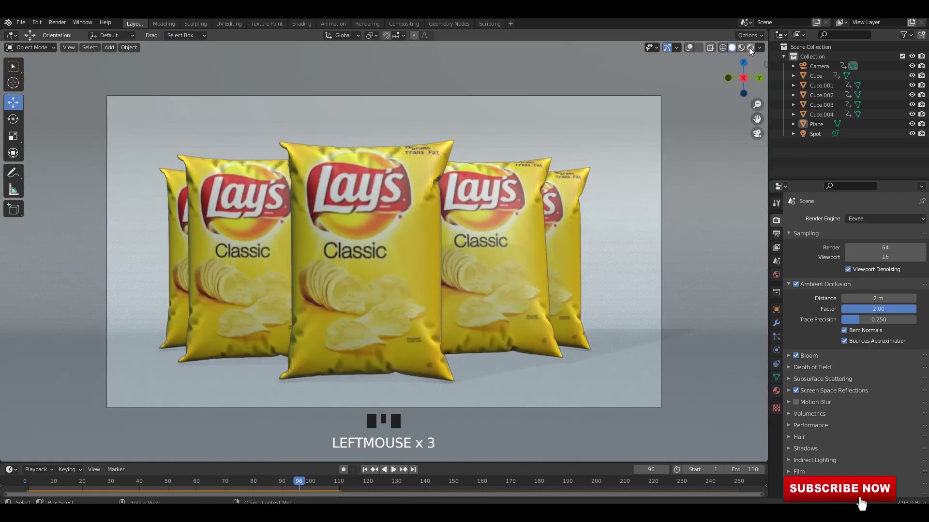
left_click(750, 48)
left_click(864, 219)
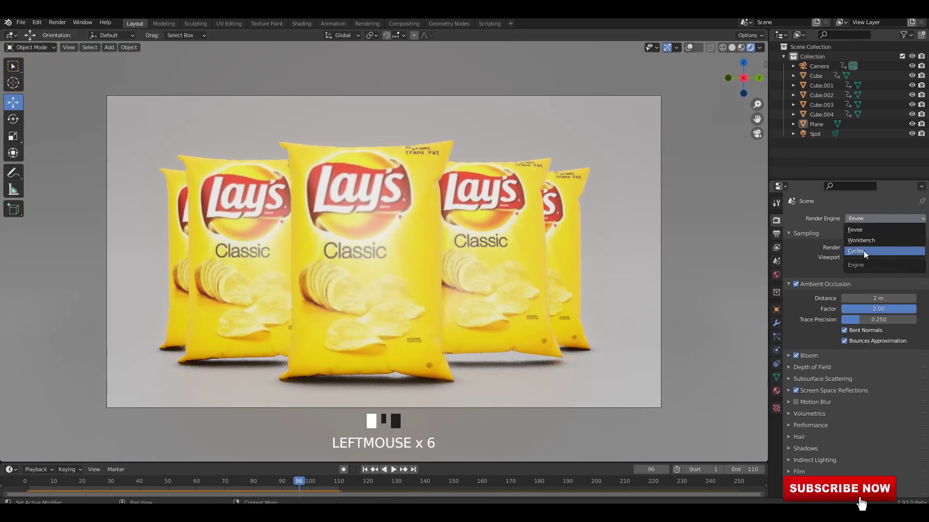
left_click(864, 251)
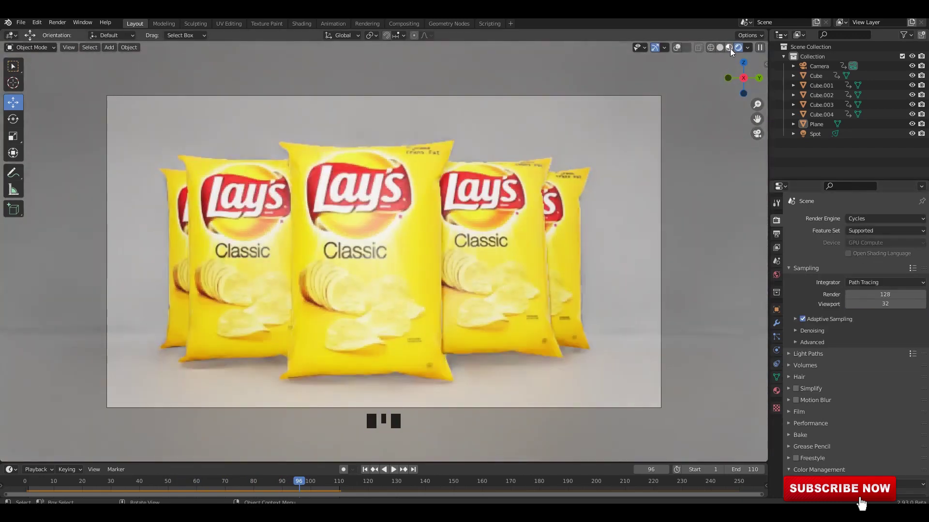
left_click(729, 48)
left_click(733, 48)
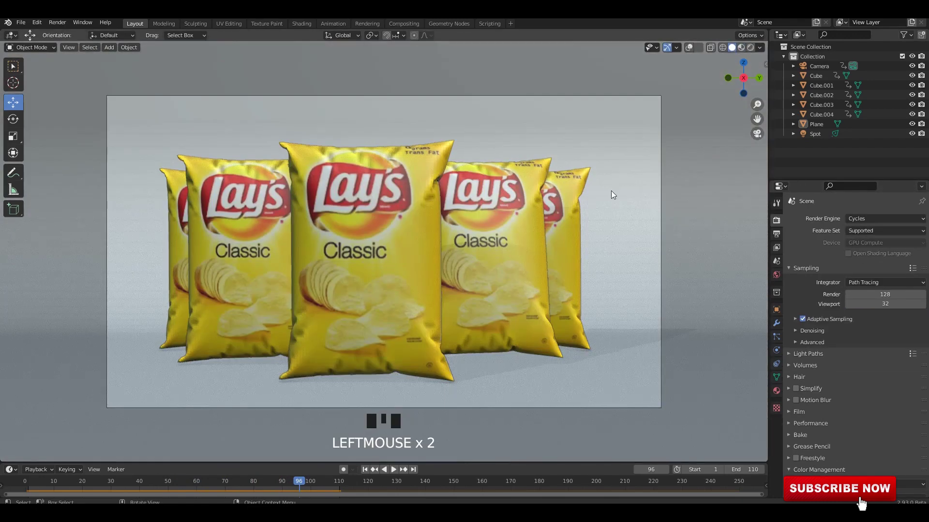
Step: Leave the camera view and examine the landed bags and the curved backdrop from several angles
key("KP_0")
middle_click_drag(603, 191, 512, 174)
key("space")
scroll(493, 191, "down", 2)
middle_click_drag(474, 208, 464, 290)
scroll(460, 255, "up", 1)
scroll(468, 247, "up", 3)
middle_click_drag(465, 246, 492, 250)
scroll(488, 243, "down", 1)
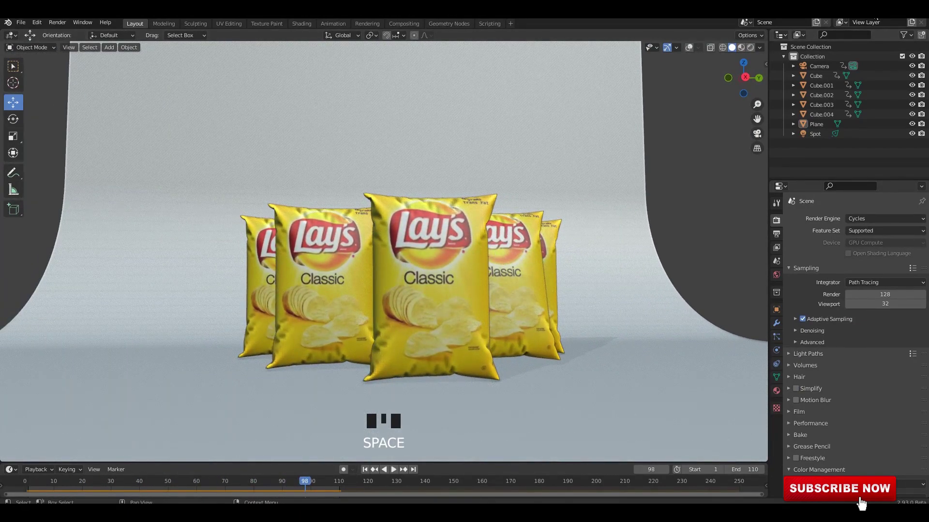